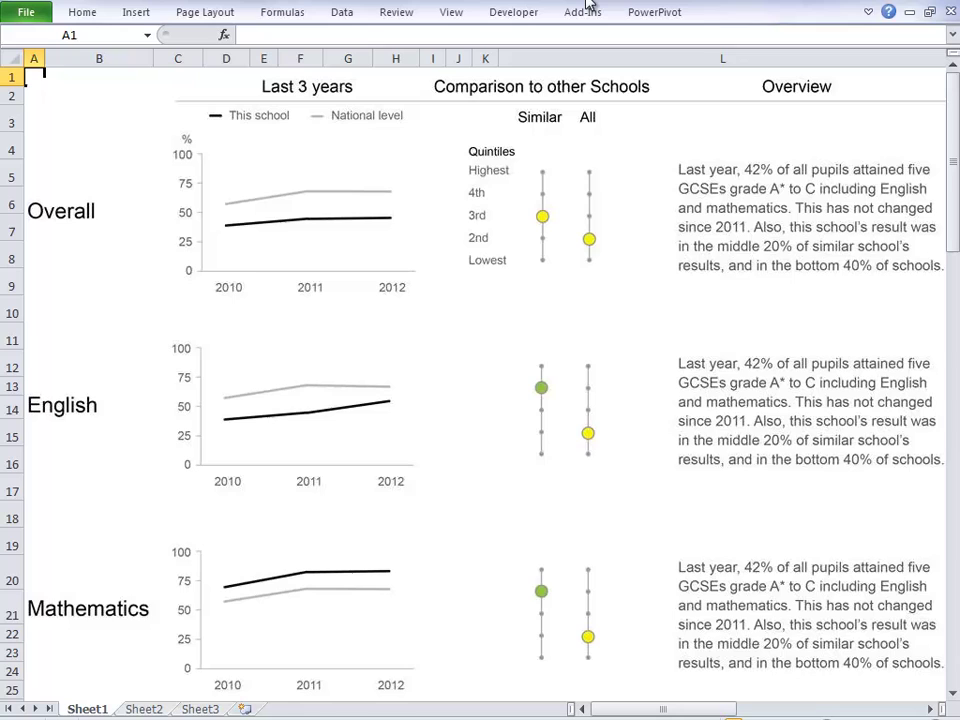
# - Delete the report picture to reveal the quintile data table and dot chart
pyautogui.click(455, 202)
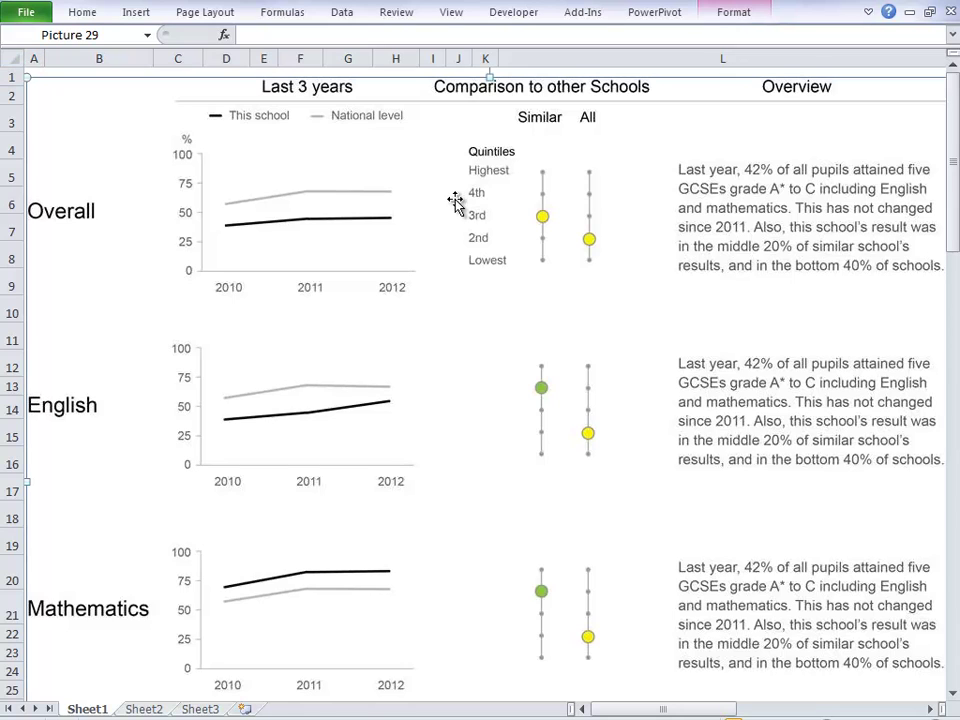
pyautogui.press('Delete')
pyautogui.click(456, 200)
pyautogui.click(415, 200)
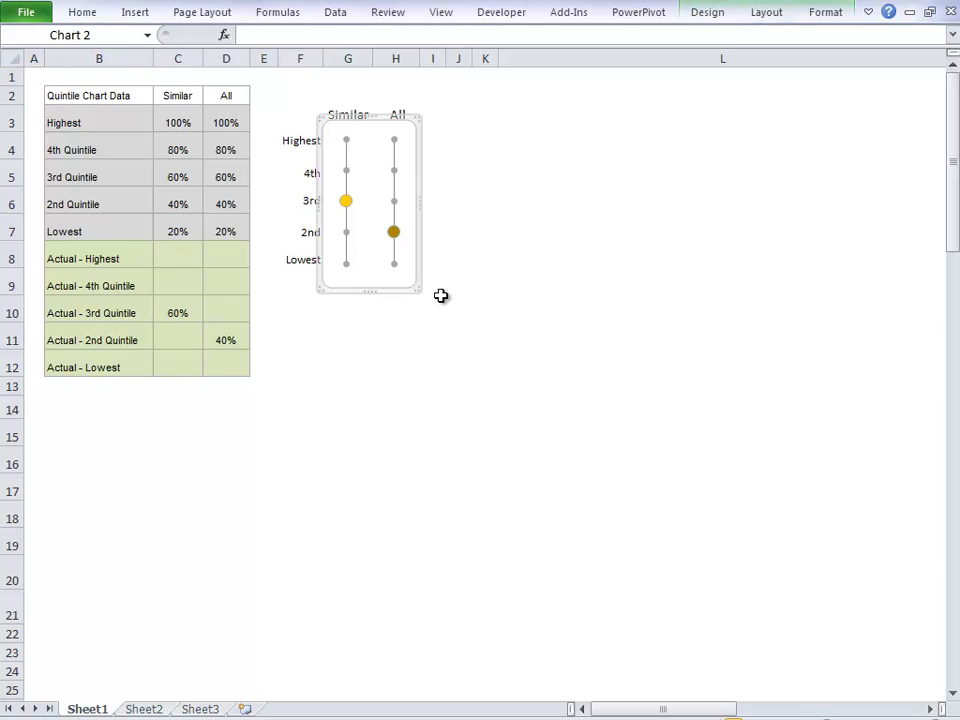
pyautogui.click(433, 338)
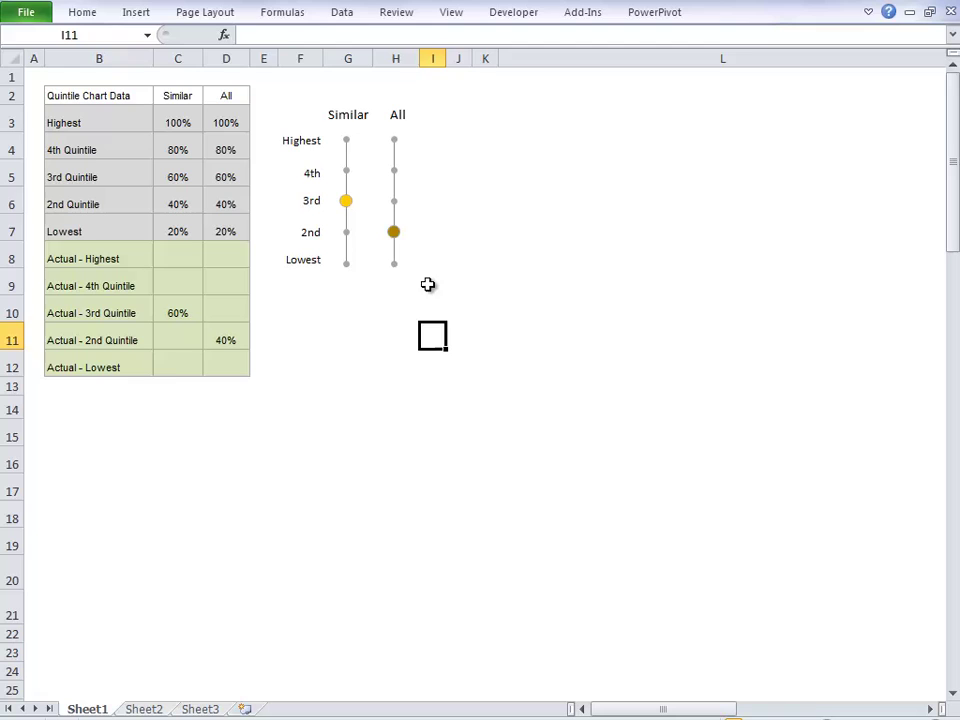
# - Inspect the Highest-to-Lowest label cells and the Similar and All header cells
pyautogui.moveTo(311, 146); pyautogui.dragTo(307, 243)
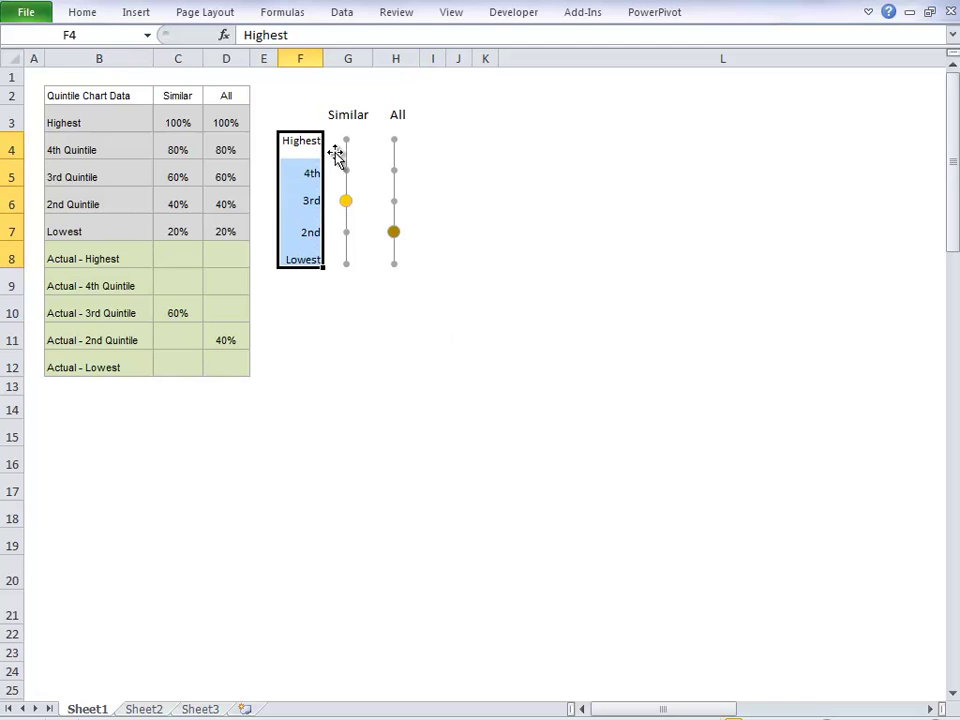
pyautogui.moveTo(336, 116); pyautogui.dragTo(397, 113)
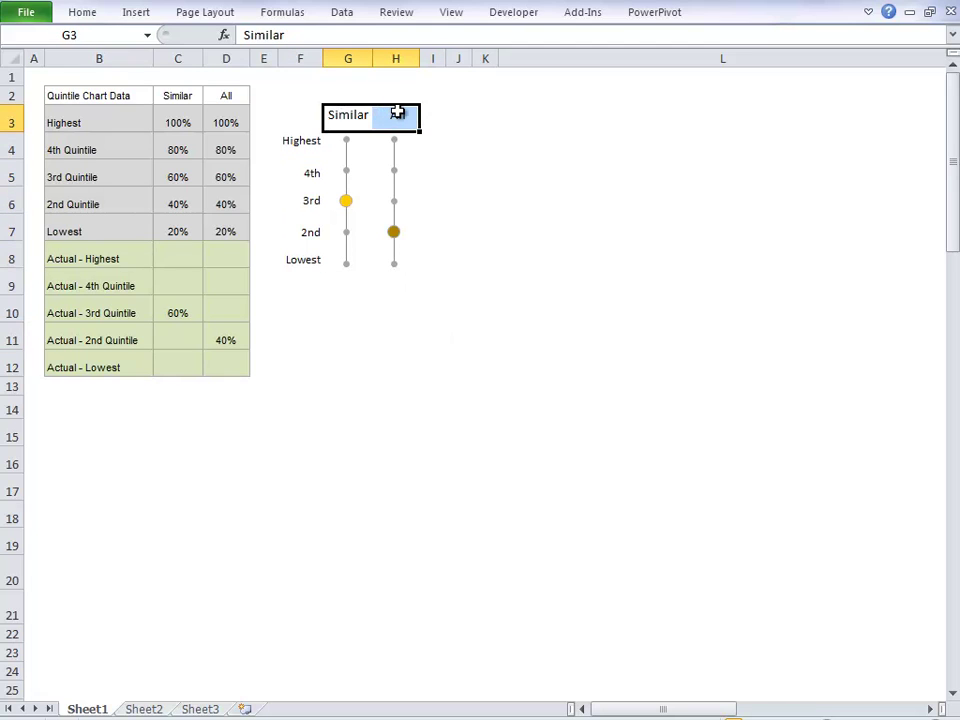
pyautogui.click(342, 120)
pyautogui.moveTo(315, 141); pyautogui.dragTo(311, 251)
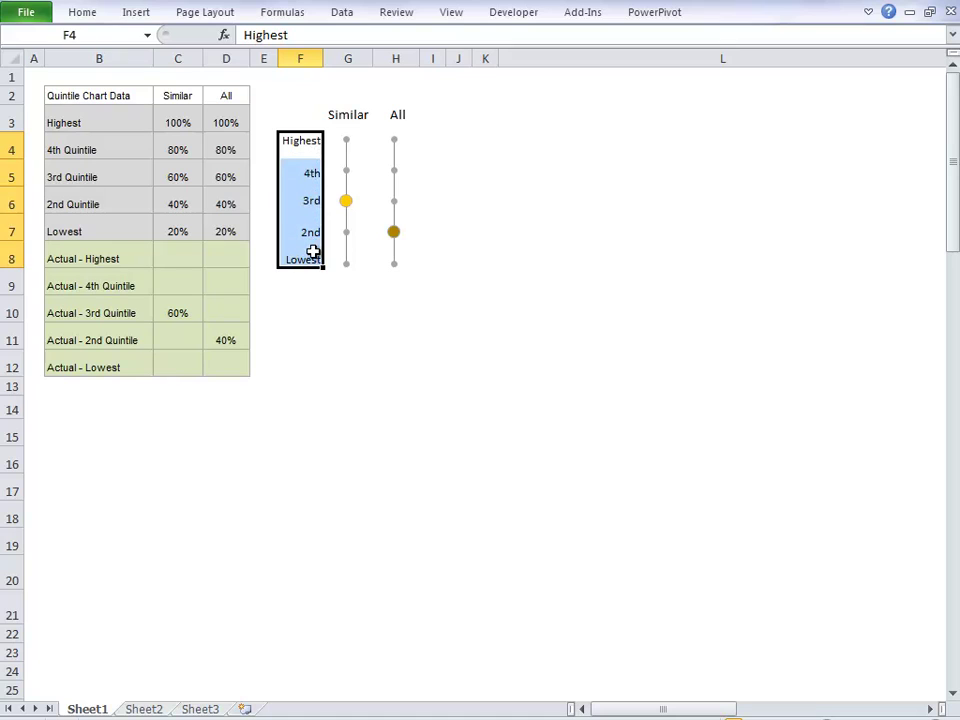
pyautogui.click(381, 311)
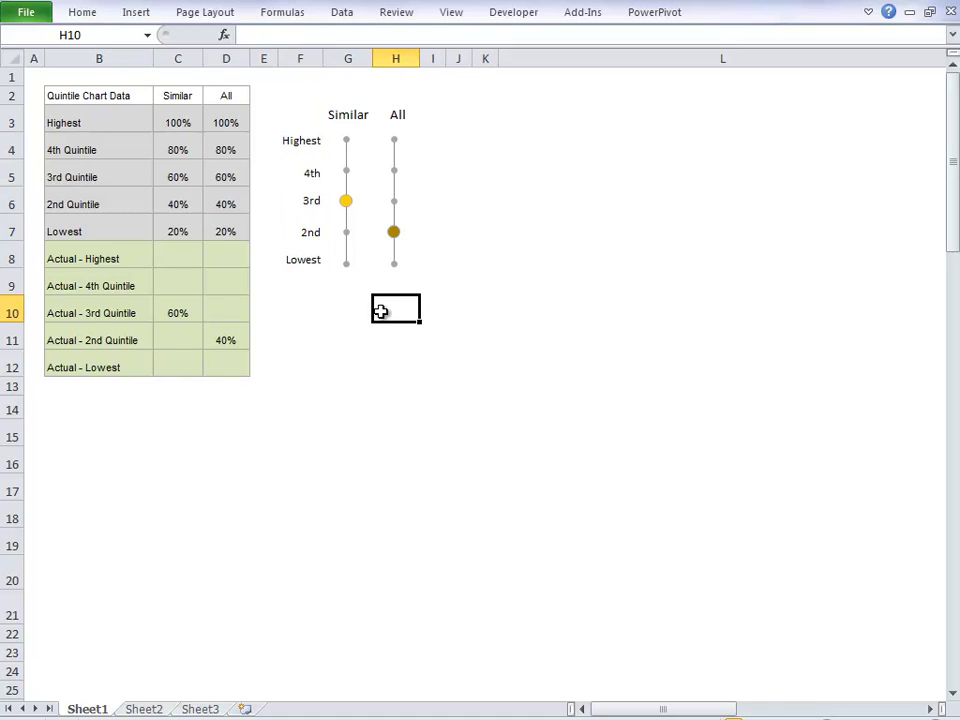
# - Inspect the dot chart's quintile series and their source ranges C3:D7 and C8:D12
pyautogui.click(347, 232)
pyautogui.click(347, 173)
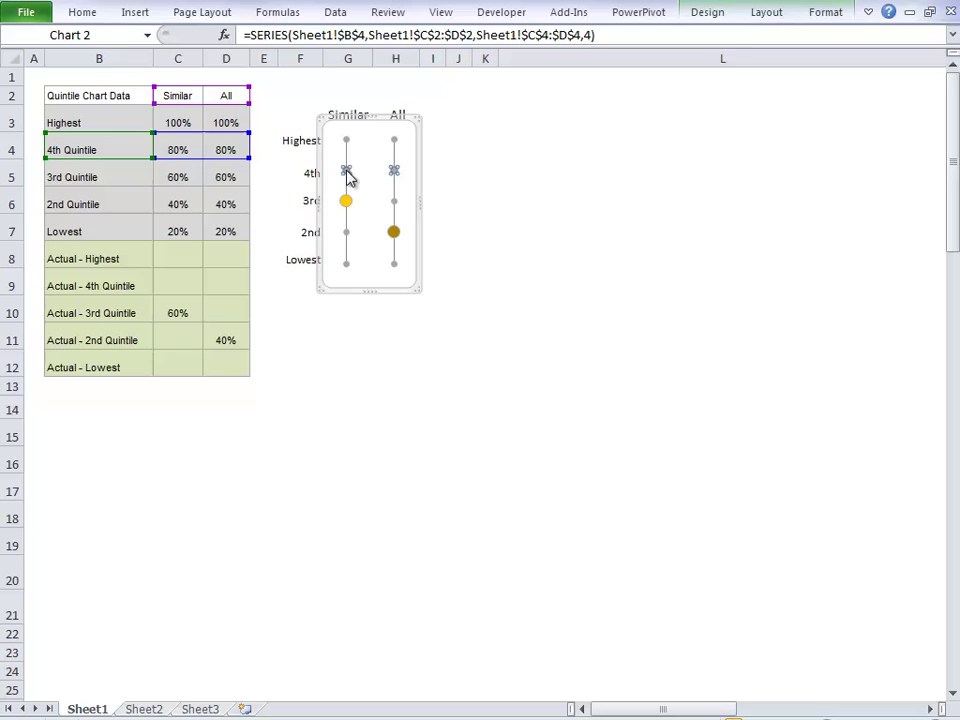
pyautogui.click(345, 141)
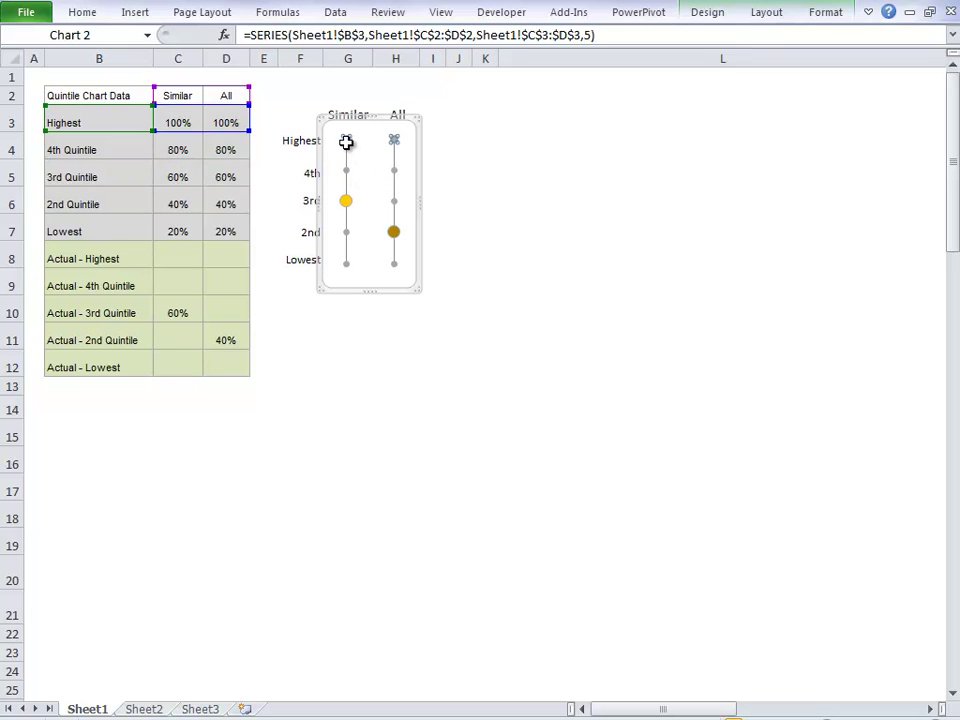
pyautogui.moveTo(183, 122); pyautogui.dragTo(227, 216)
pyautogui.click(345, 340)
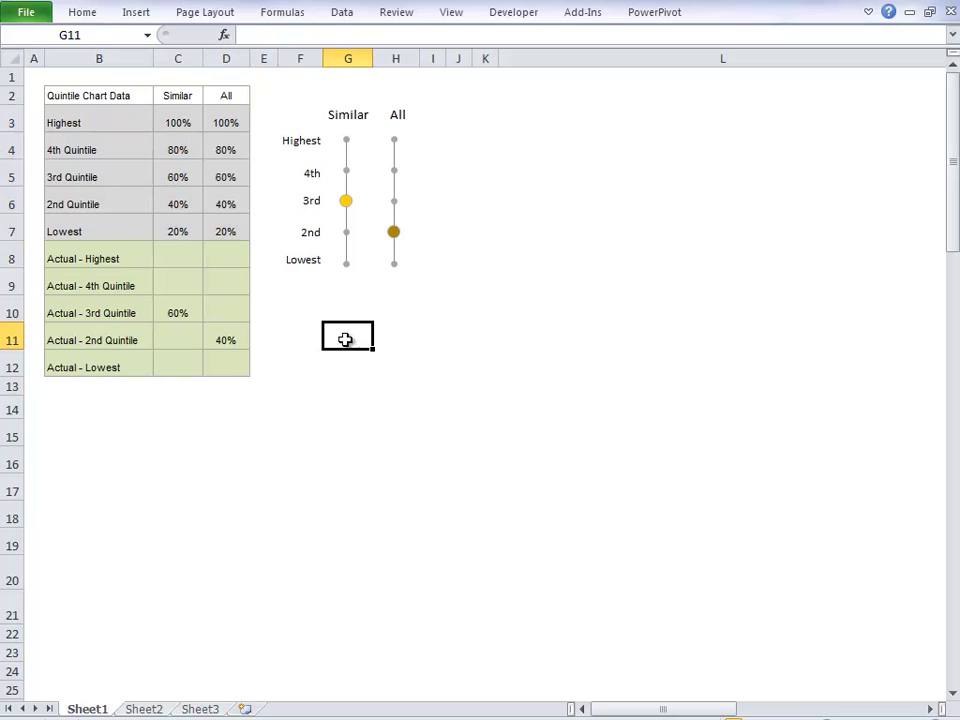
pyautogui.click(349, 212)
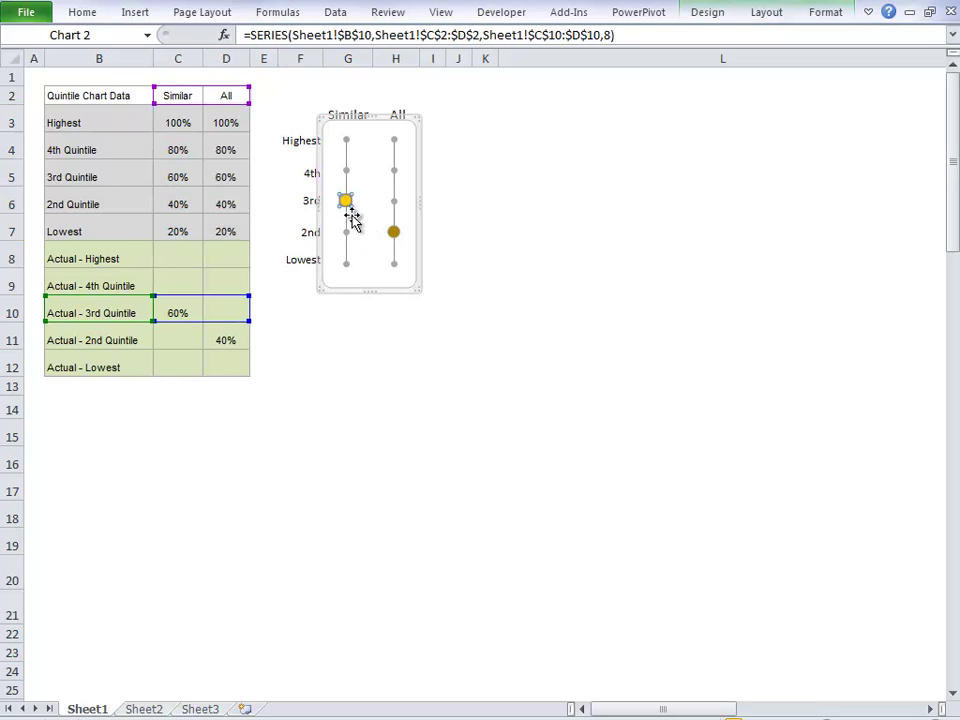
pyautogui.moveTo(180, 263); pyautogui.dragTo(244, 358)
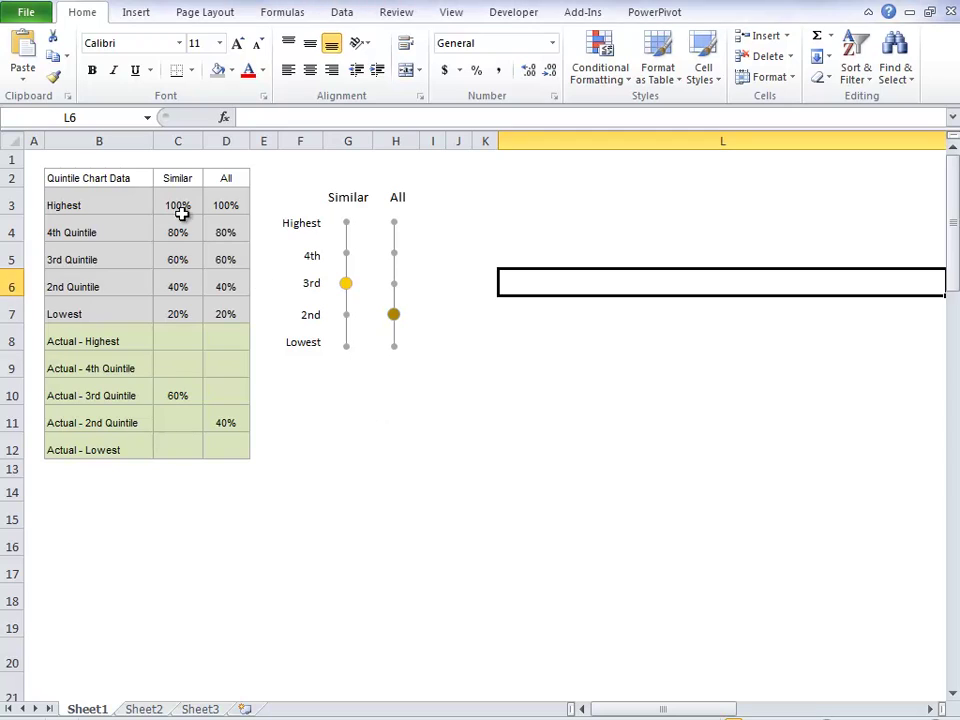
# - Insert a Scatter with only Markers chart from the Similar and All range C2:D7
pyautogui.moveTo(178, 178); pyautogui.dragTo(223, 306)
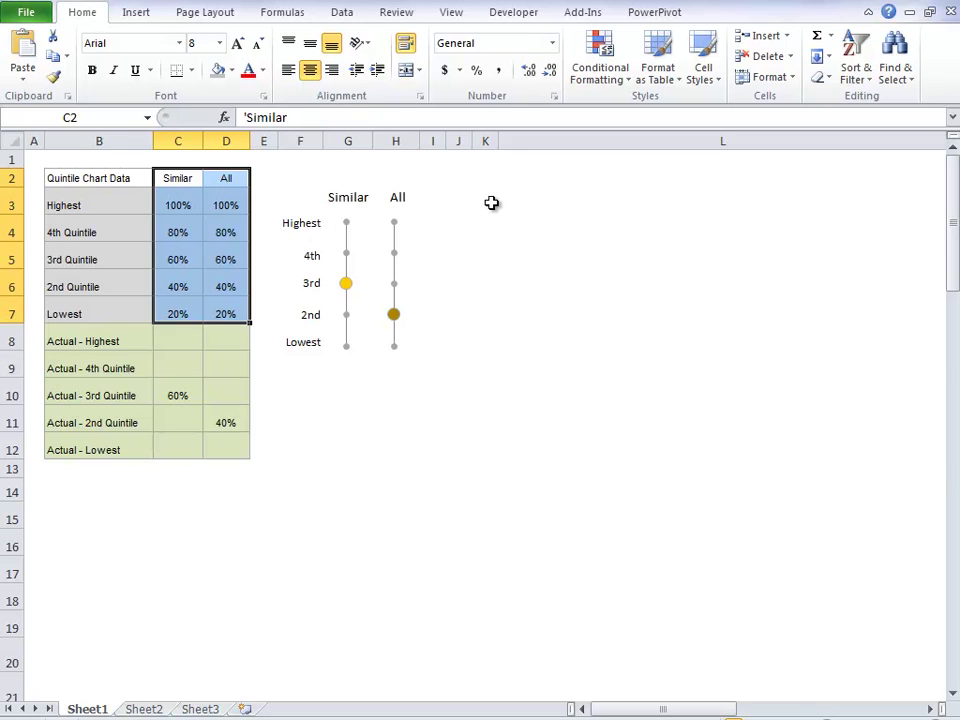
pyautogui.click(134, 12)
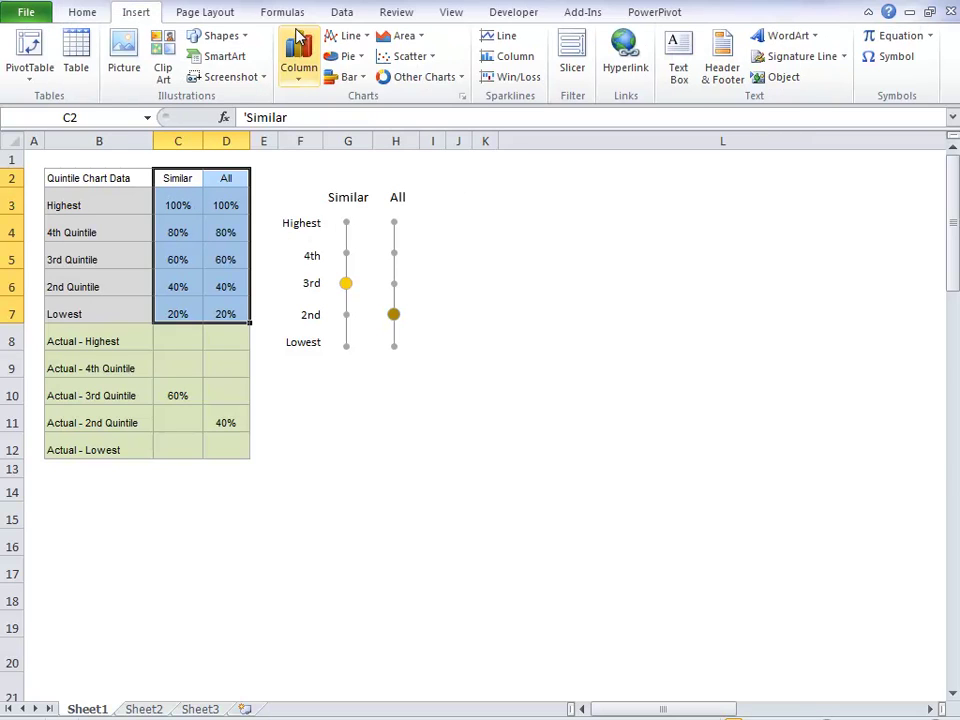
pyautogui.click(422, 57)
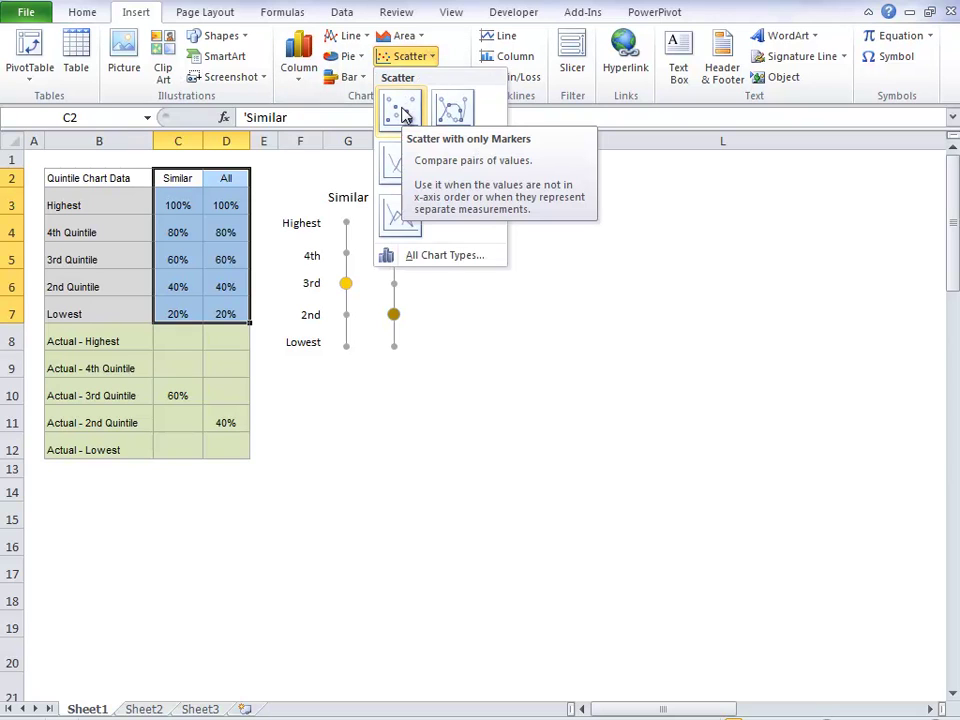
pyautogui.click(402, 112)
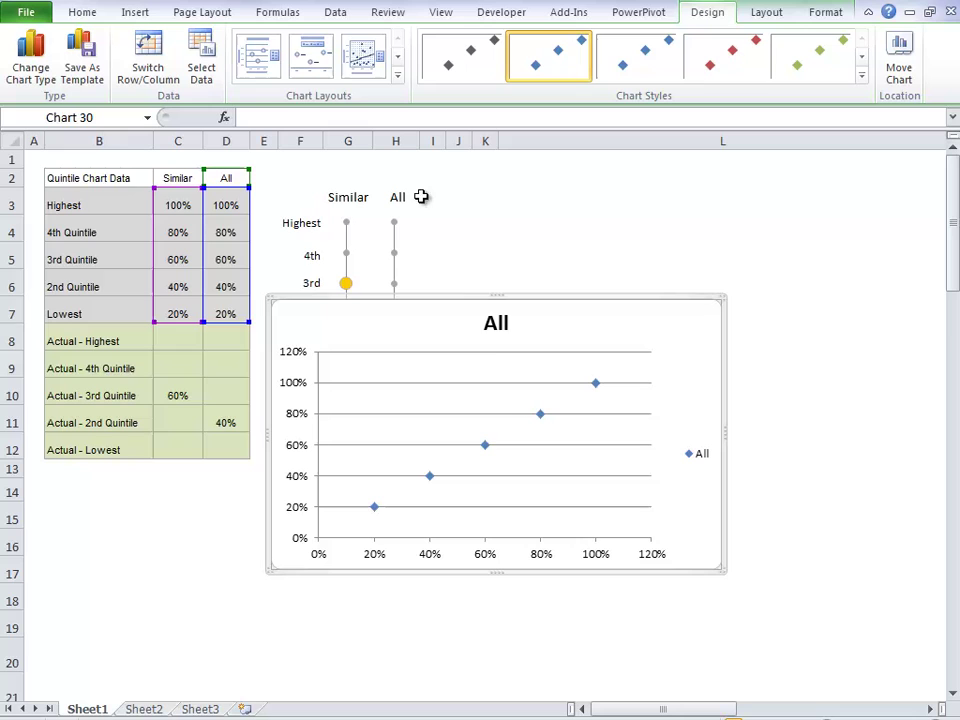
# - Switch Row/Column in Select Data so the chart plots five quintile series
pyautogui.rightClick(499, 404)
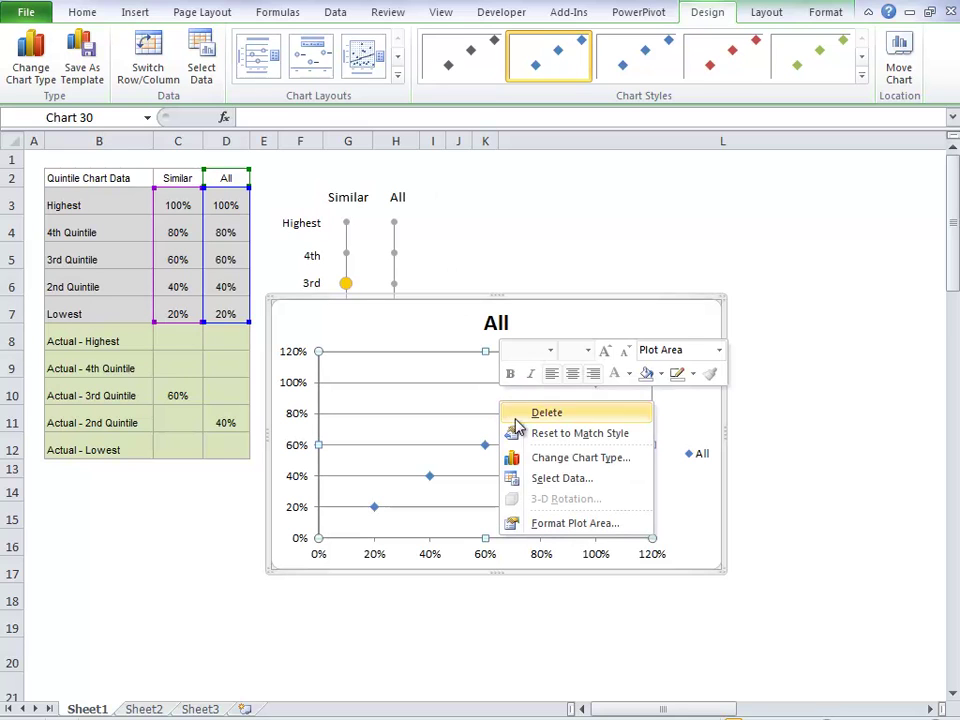
pyautogui.click(577, 486)
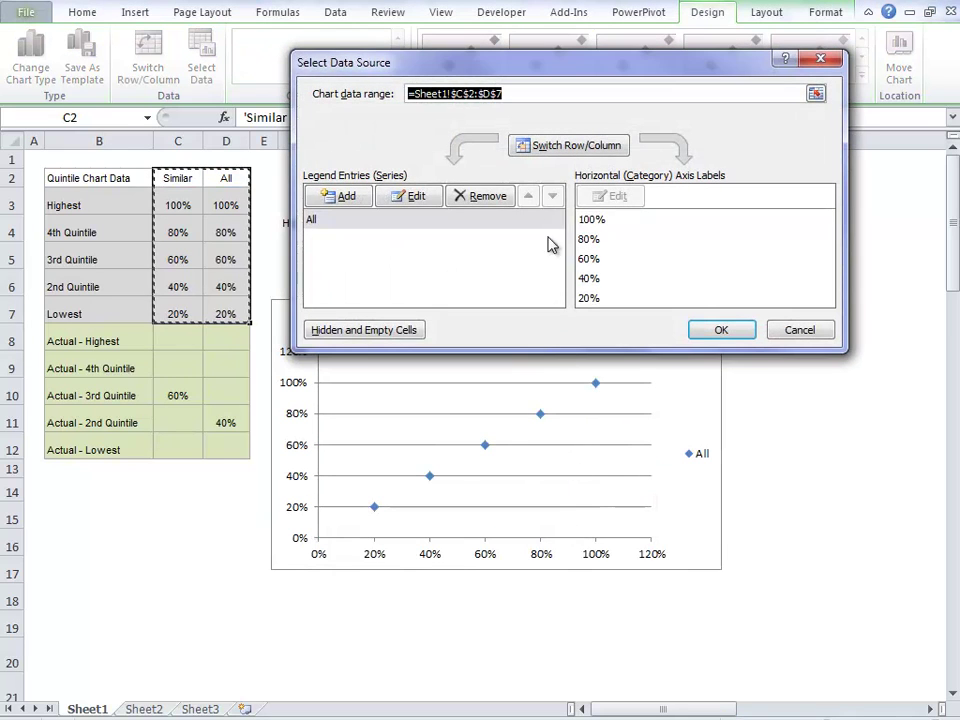
pyautogui.click(563, 150)
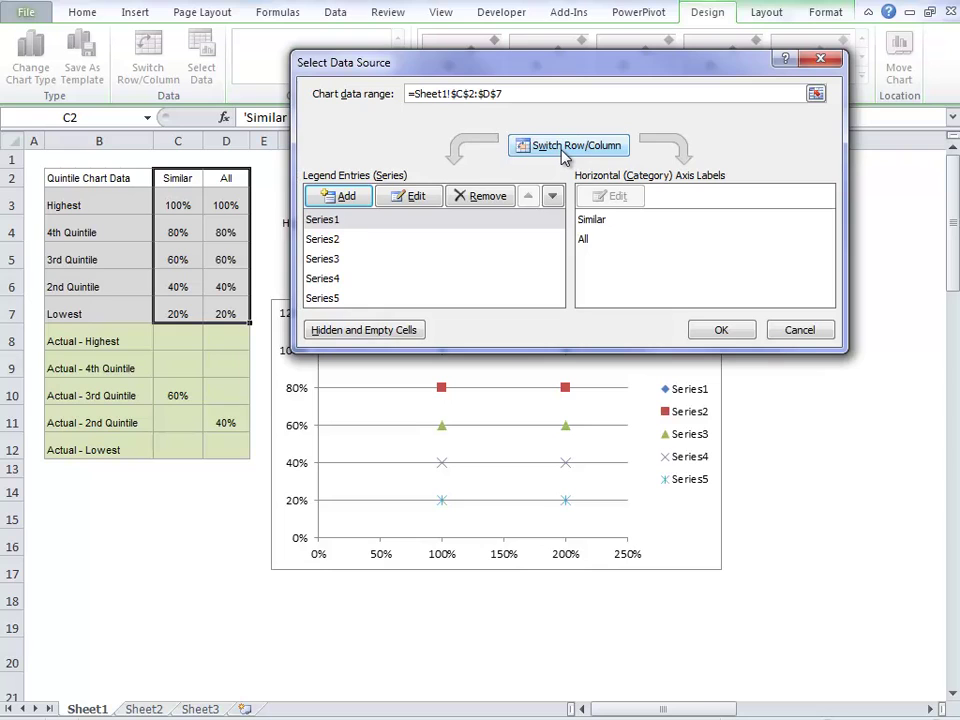
pyautogui.moveTo(574, 58); pyautogui.dragTo(574, 13)
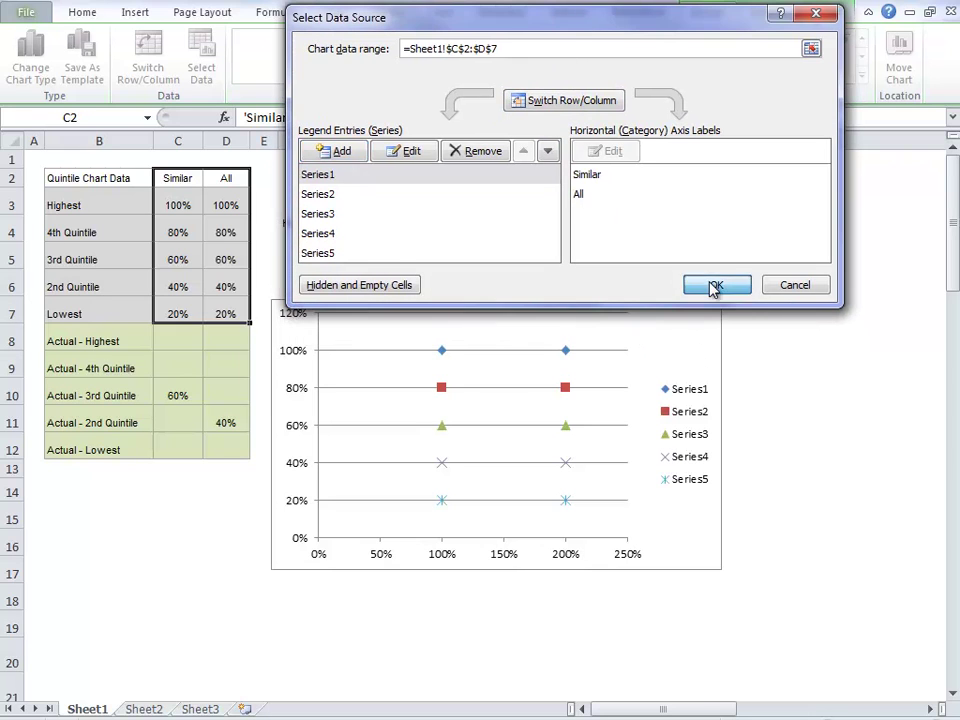
pyautogui.click(714, 286)
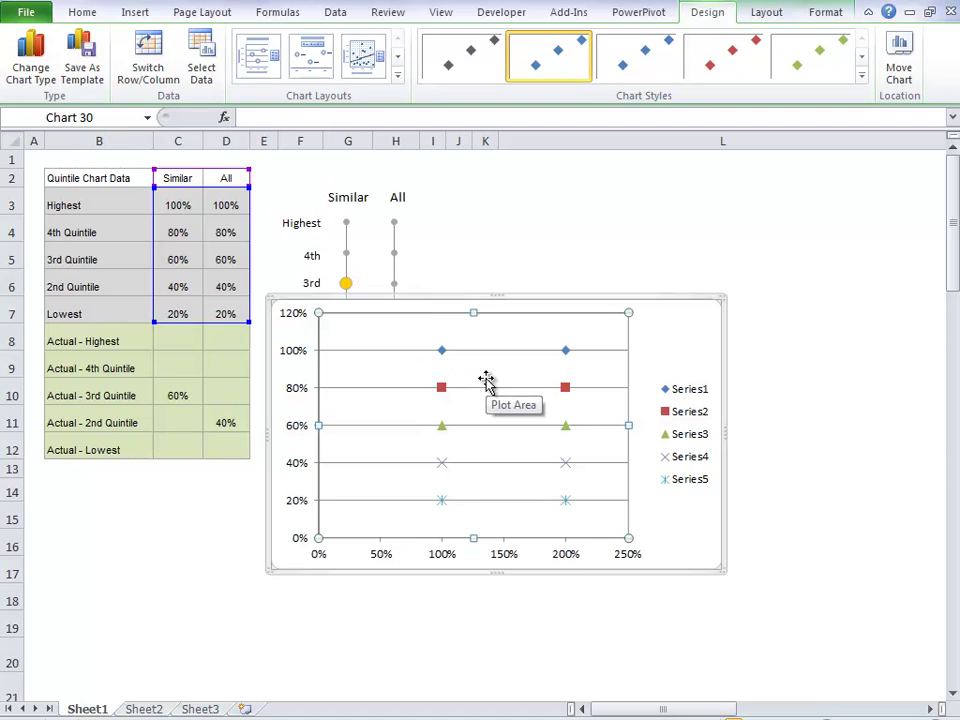
# - Delete the chart's legend and horizontal gridlines
pyautogui.click(688, 414)
pyautogui.press('Delete')
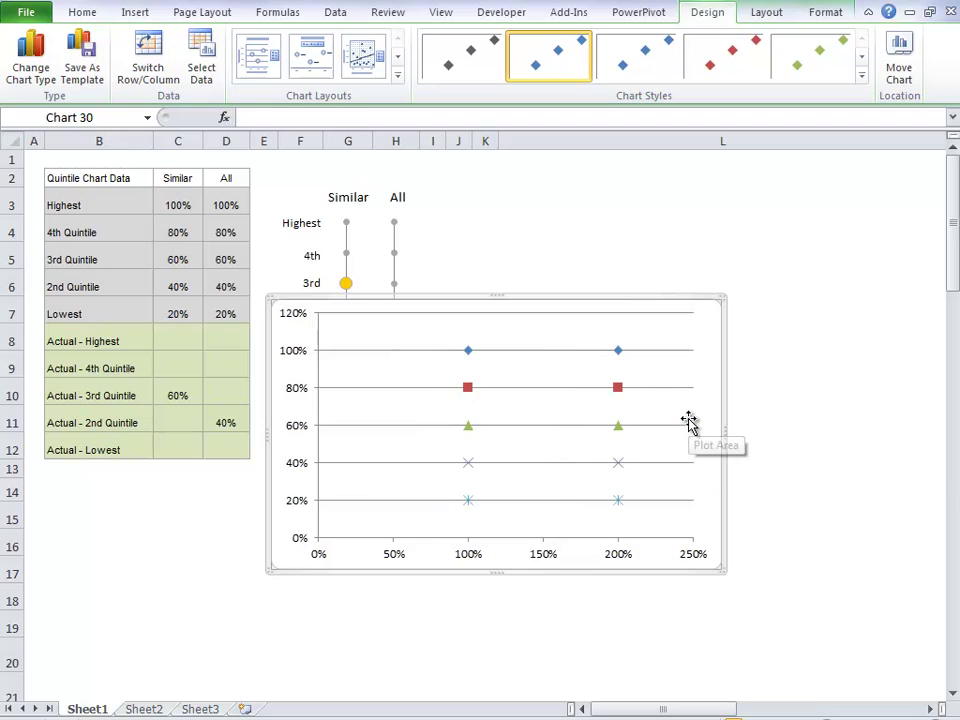
pyautogui.click(566, 388)
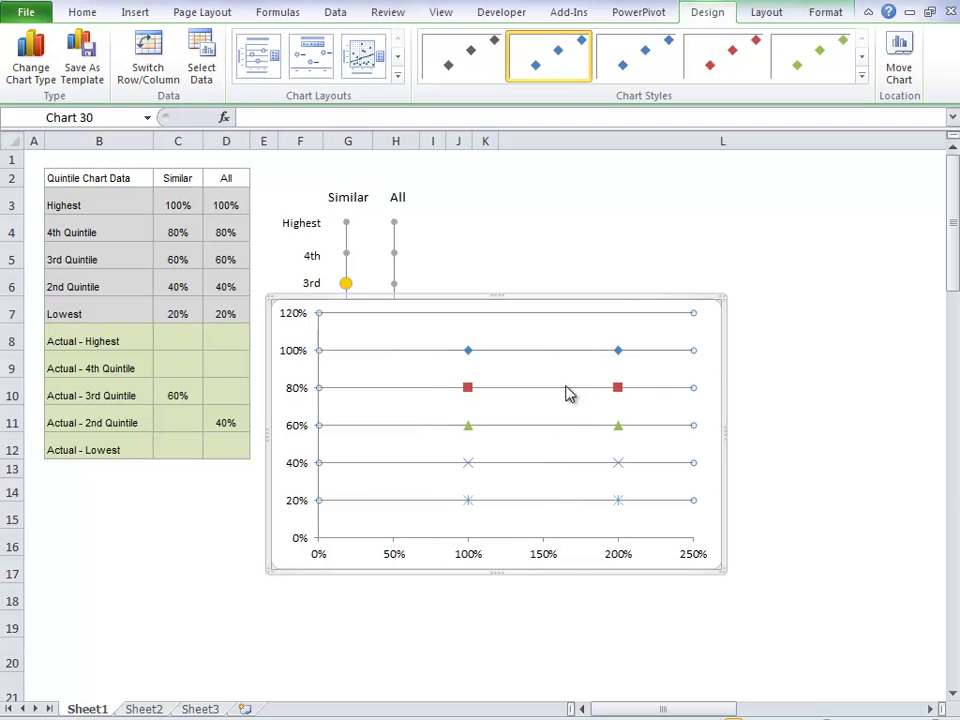
pyautogui.press('Delete')
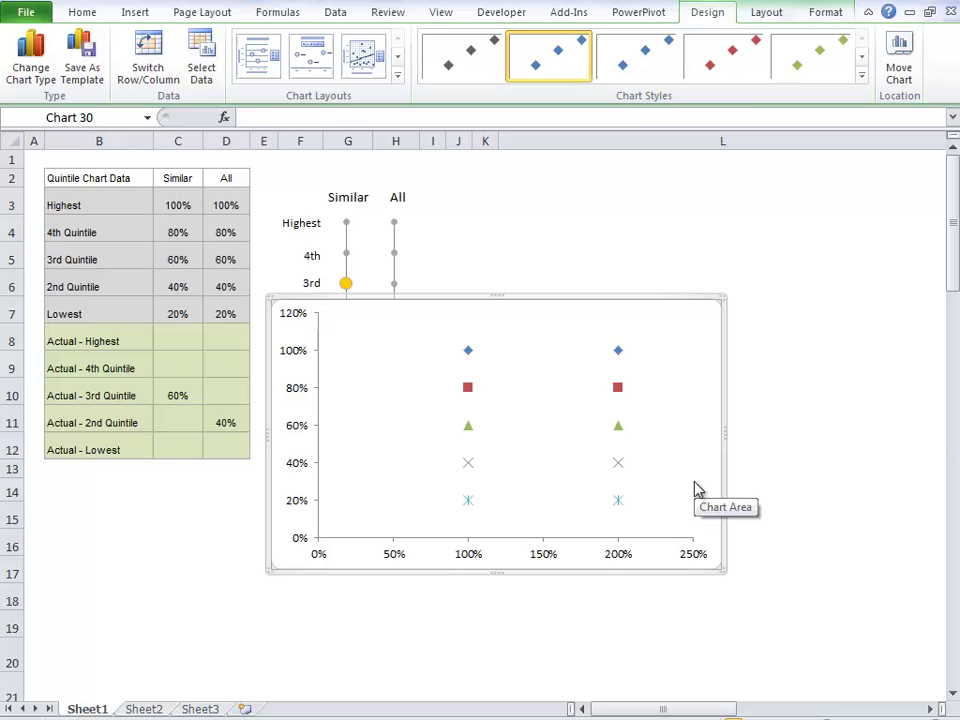
# - Add primary vertical major gridlines to the chart
pyautogui.click(782, 16)
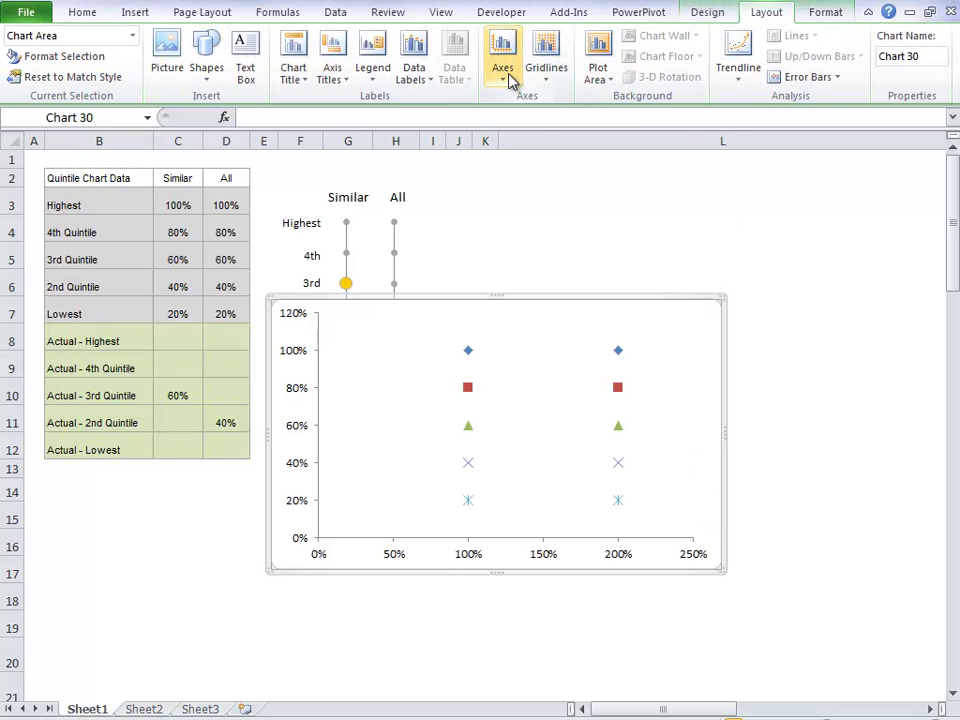
pyautogui.click(546, 62)
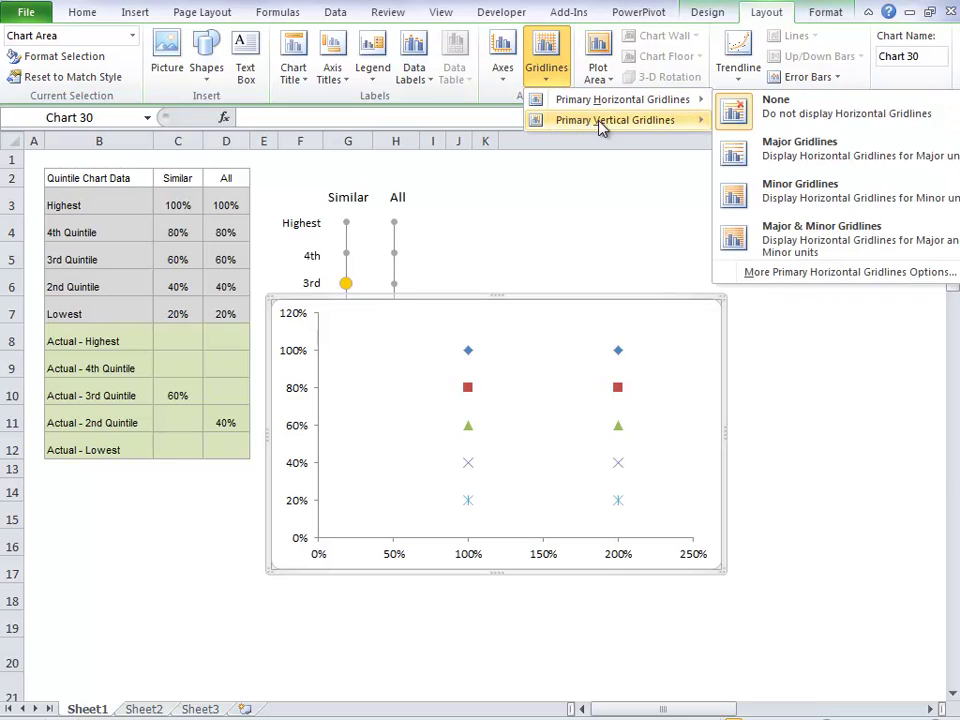
pyautogui.moveTo(605, 127)
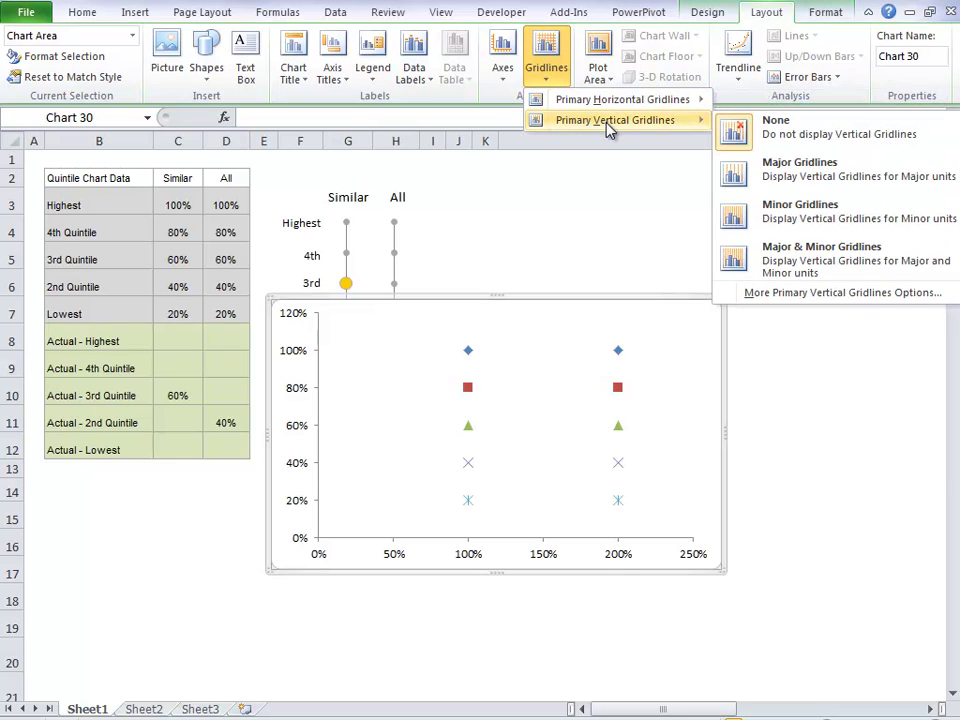
pyautogui.click(814, 180)
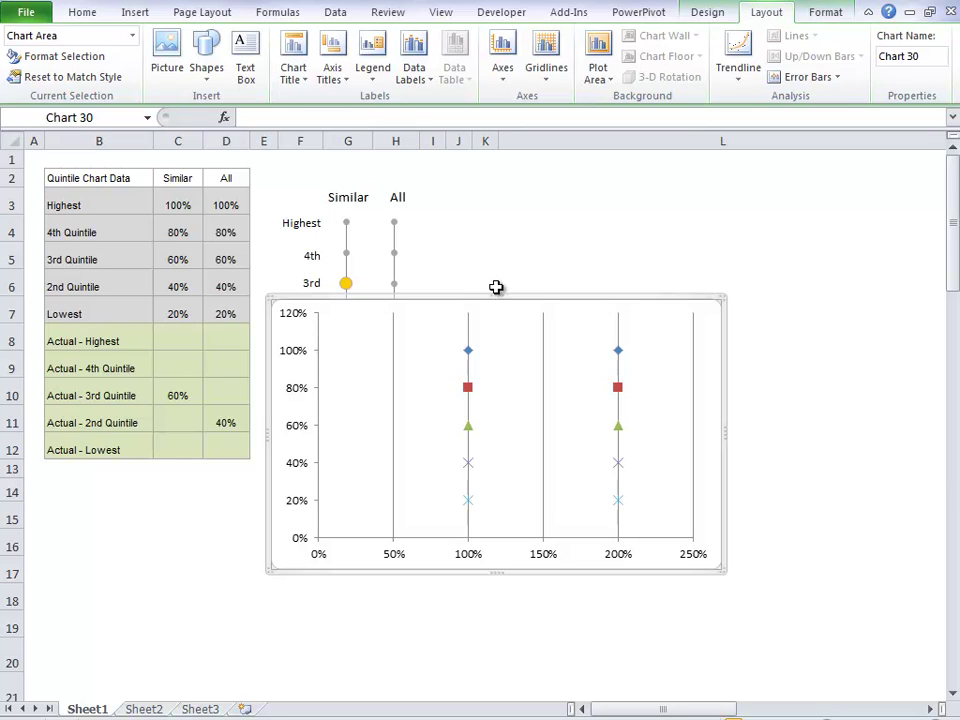
# - Fix the vertical axis at minimum 0.2, maximum 1 and major unit 0.2
pyautogui.click(303, 361)
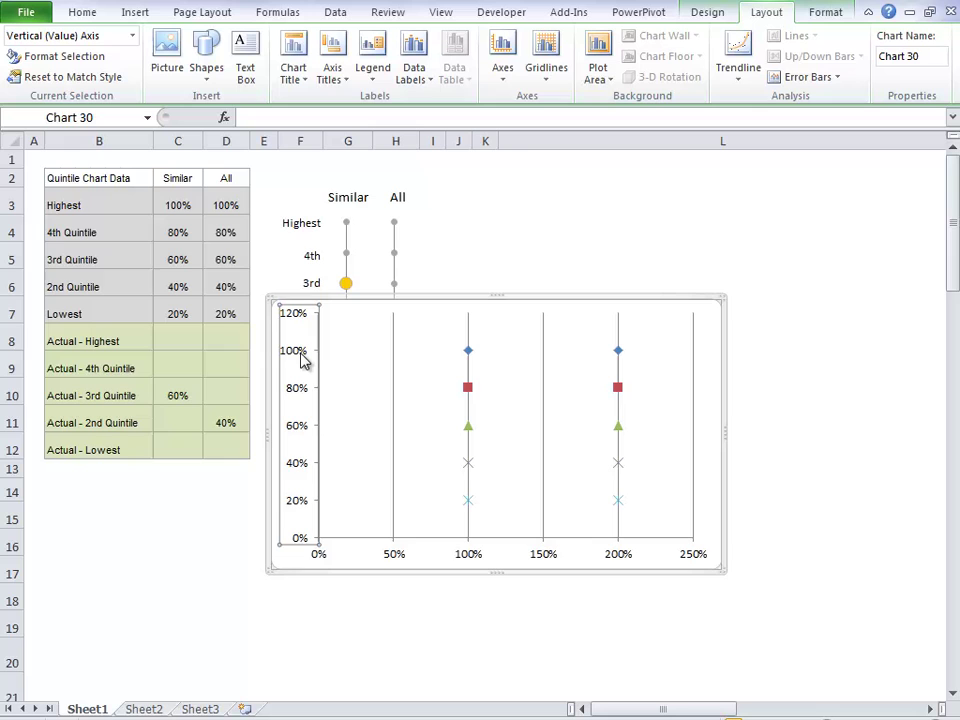
pyautogui.rightClick(303, 361)
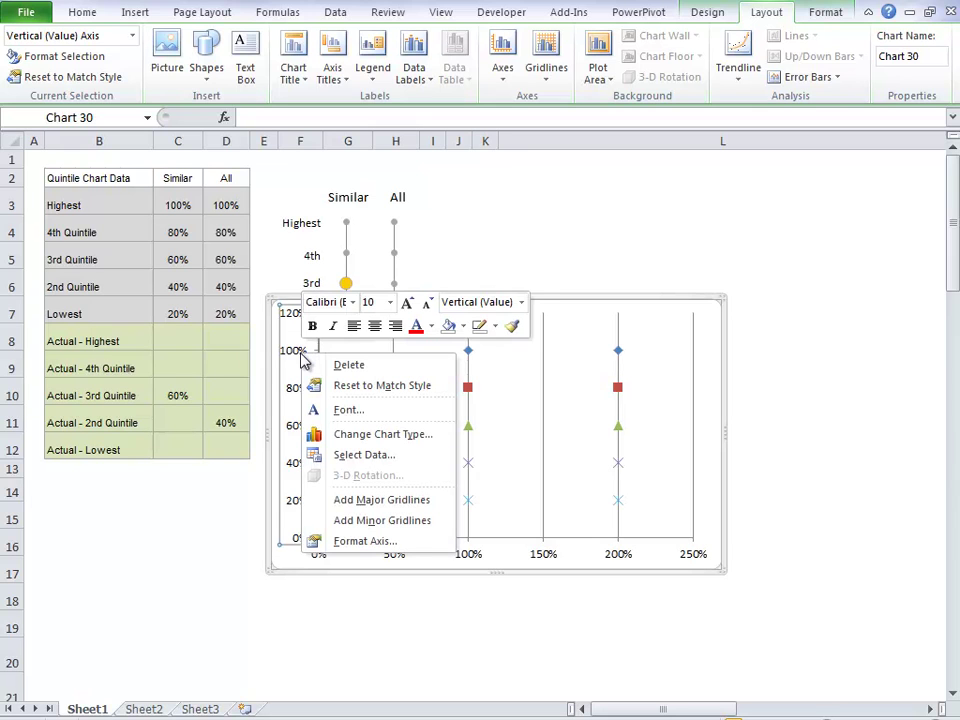
pyautogui.click(413, 539)
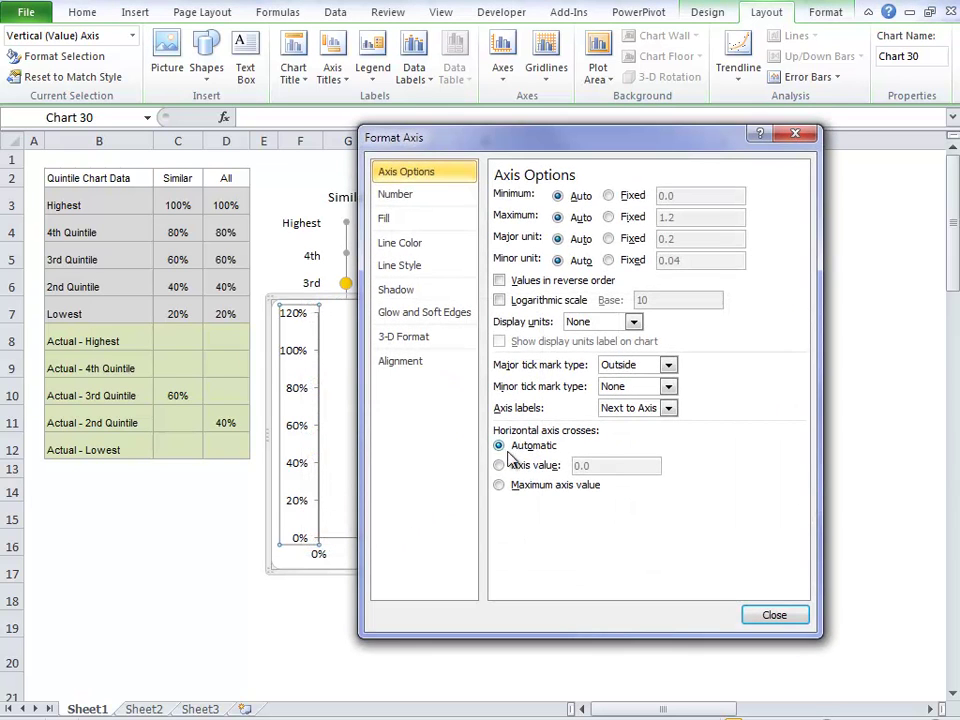
pyautogui.click(609, 195)
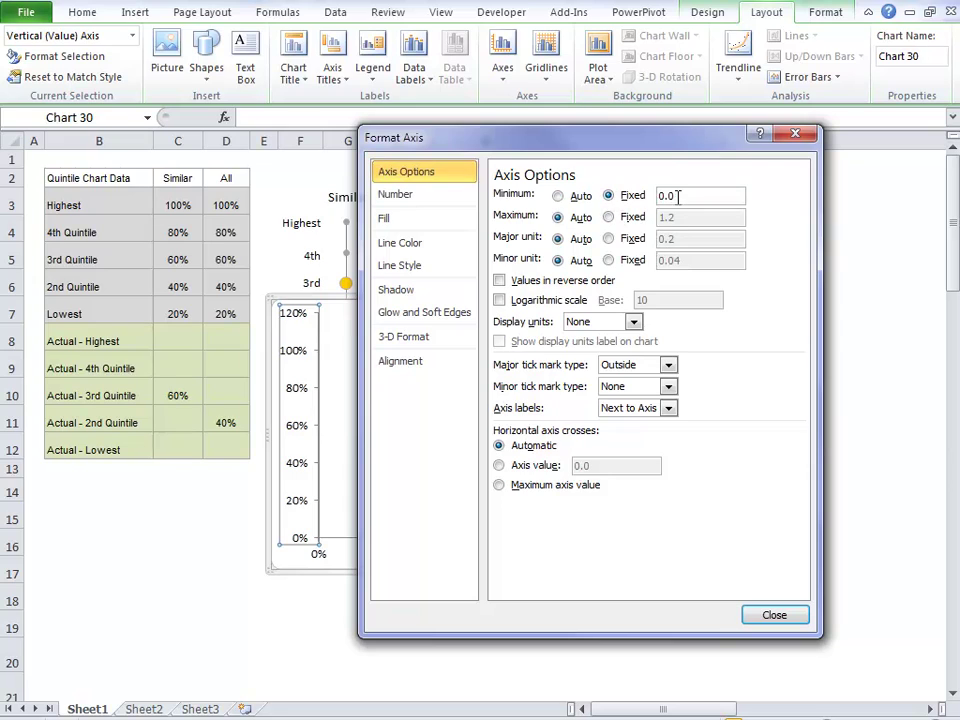
pyautogui.moveTo(677, 196); pyautogui.dragTo(591, 205)
pyautogui.write('.2')
pyautogui.click(610, 217)
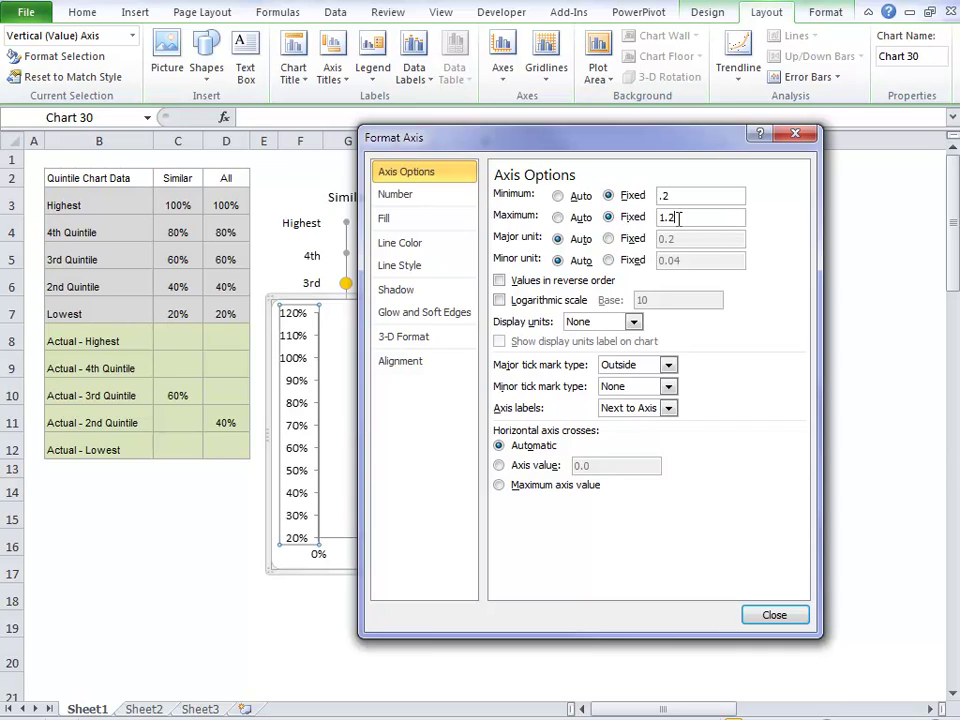
pyautogui.moveTo(729, 216); pyautogui.dragTo(559, 216)
pyautogui.write('1')
pyautogui.click(611, 240)
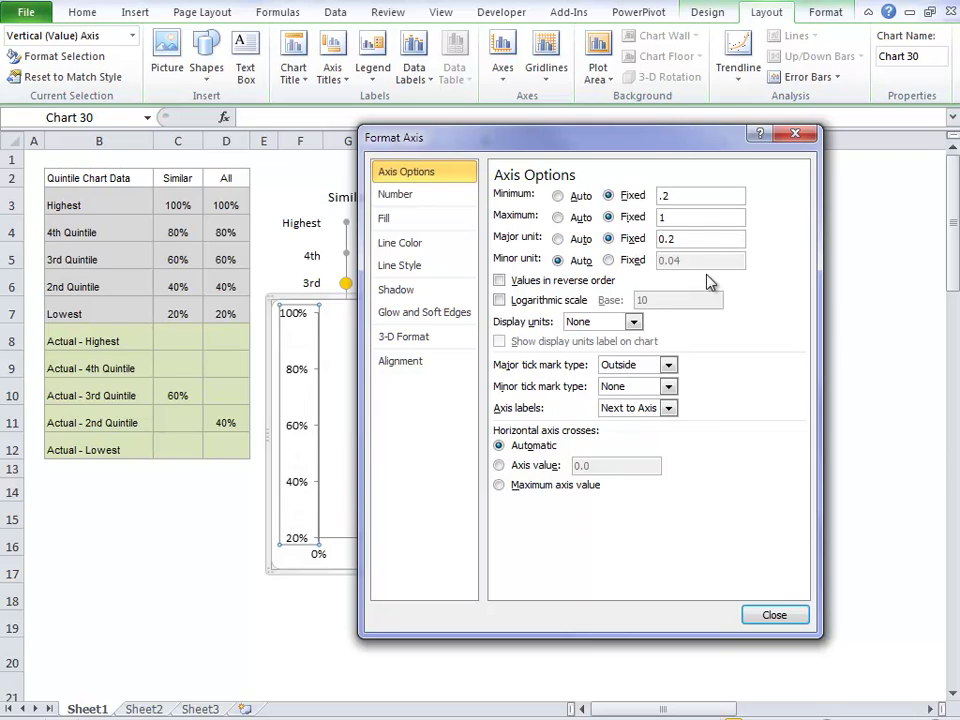
pyautogui.click(289, 369)
pyautogui.click(775, 616)
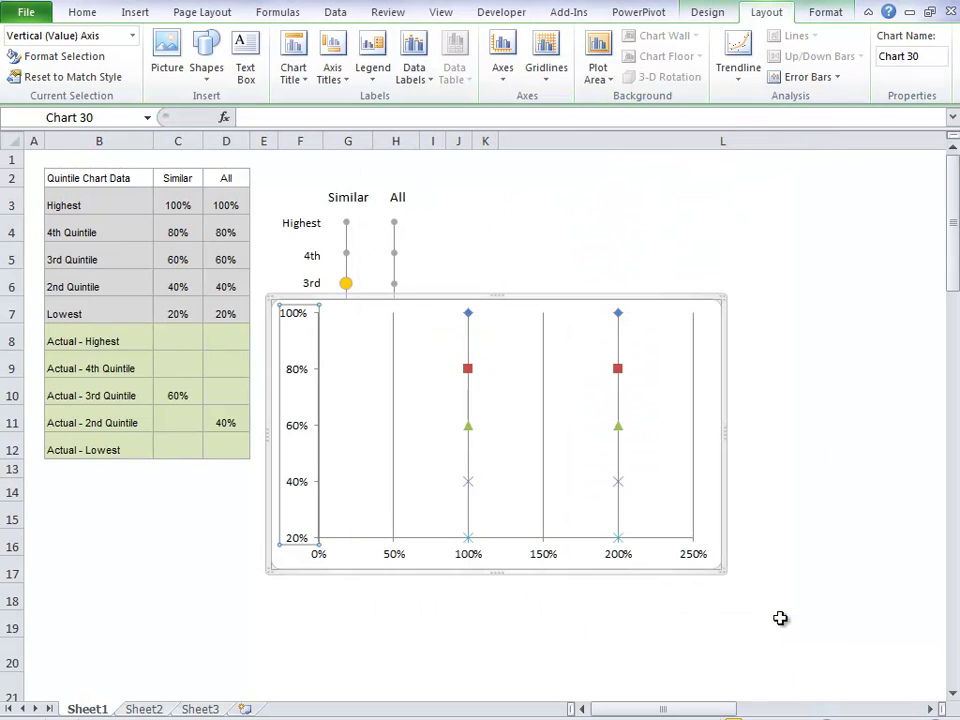
# - Fix the horizontal axis at minimum 1, maximum 2 and major unit 1
pyautogui.click(472, 556)
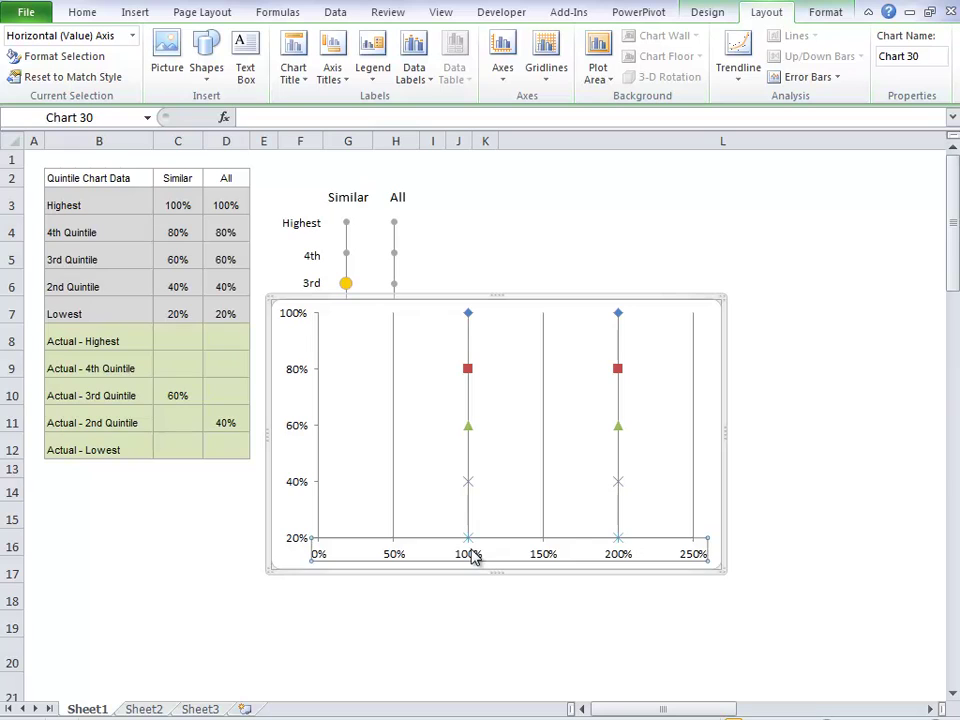
pyautogui.rightClick(472, 556)
pyautogui.press('Escape')
pyautogui.rightClick(471, 554)
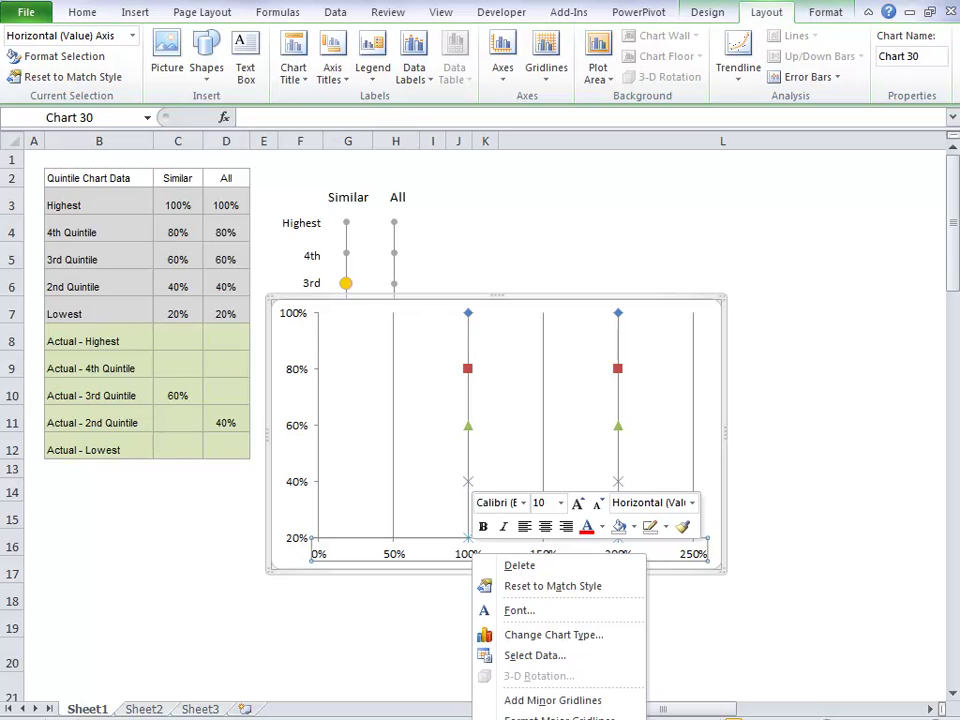
pyautogui.click(396, 561)
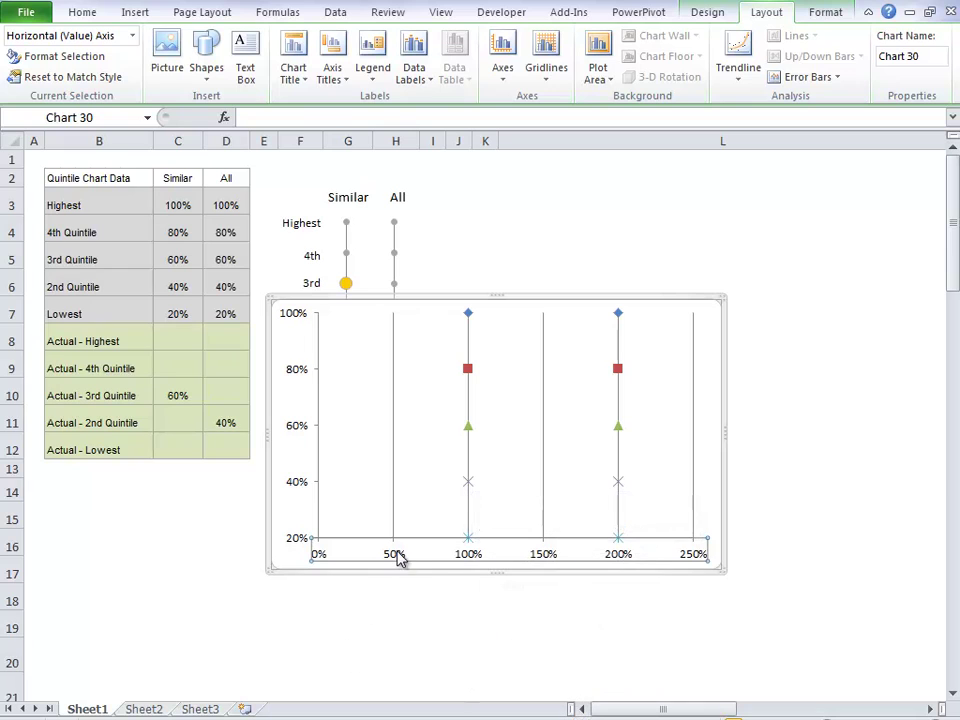
pyautogui.doubleClick(397, 558)
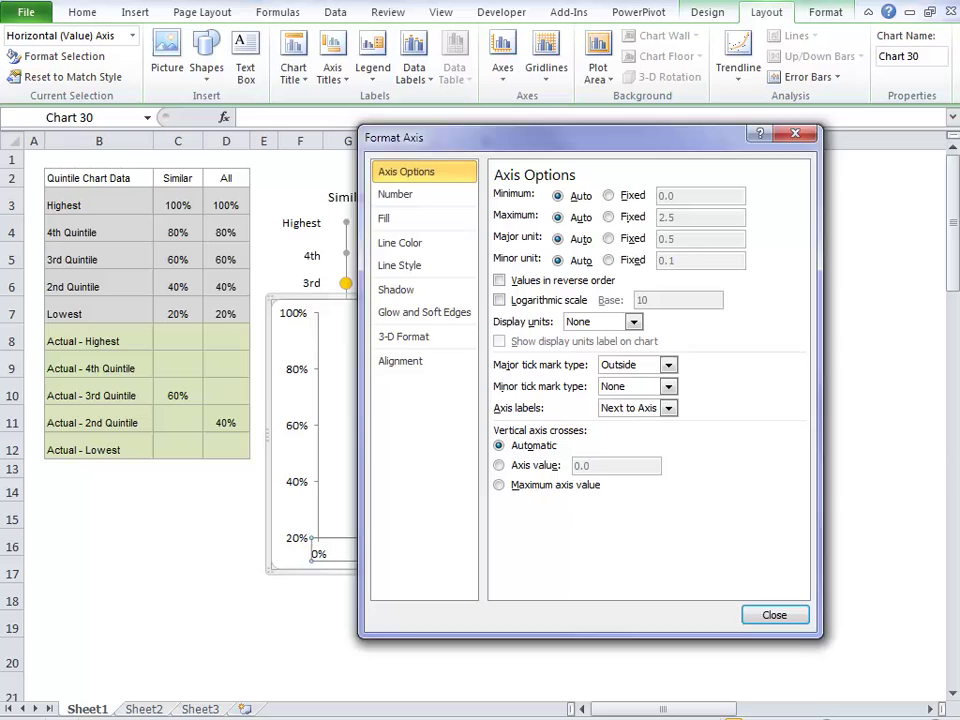
pyautogui.click(608, 196)
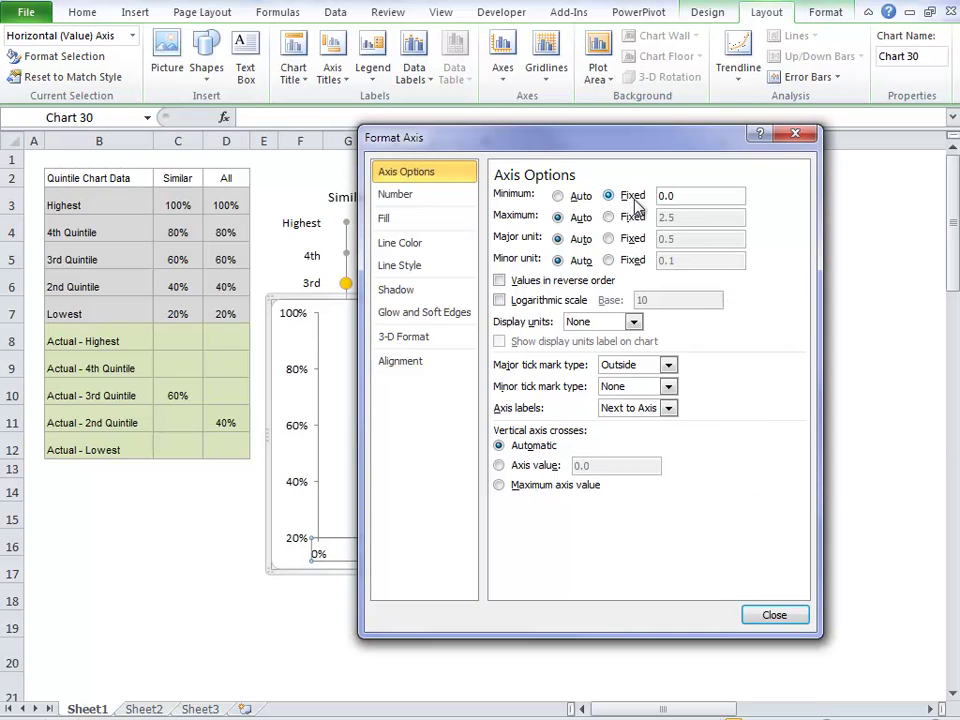
pyautogui.moveTo(680, 196); pyautogui.dragTo(615, 204)
pyautogui.write('1')
pyautogui.moveTo(594, 140); pyautogui.dragTo(717, 124)
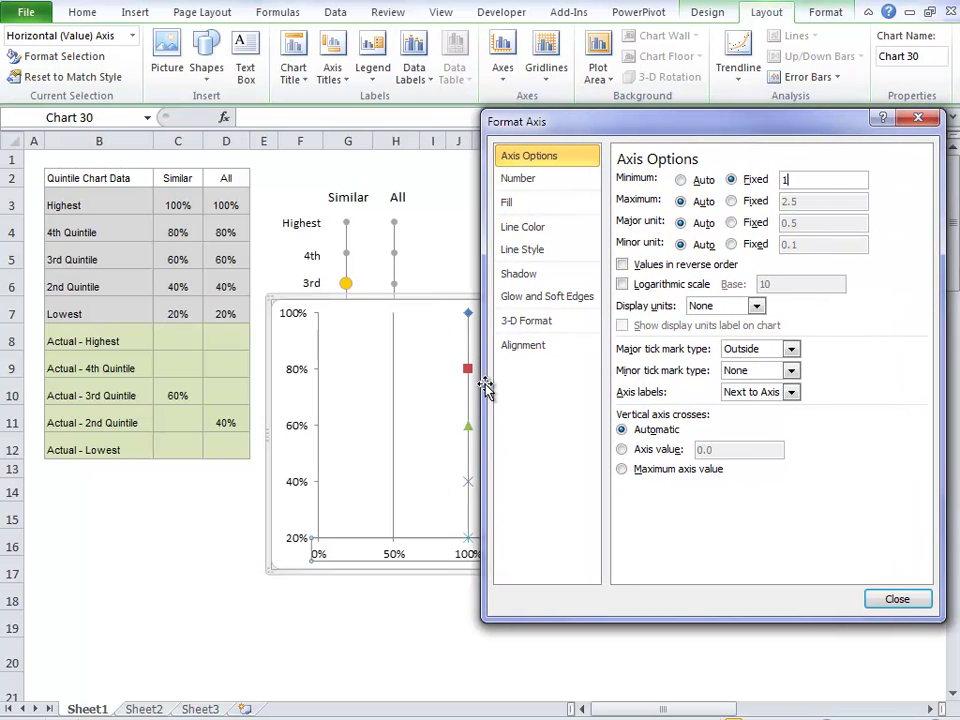
pyautogui.click(733, 202)
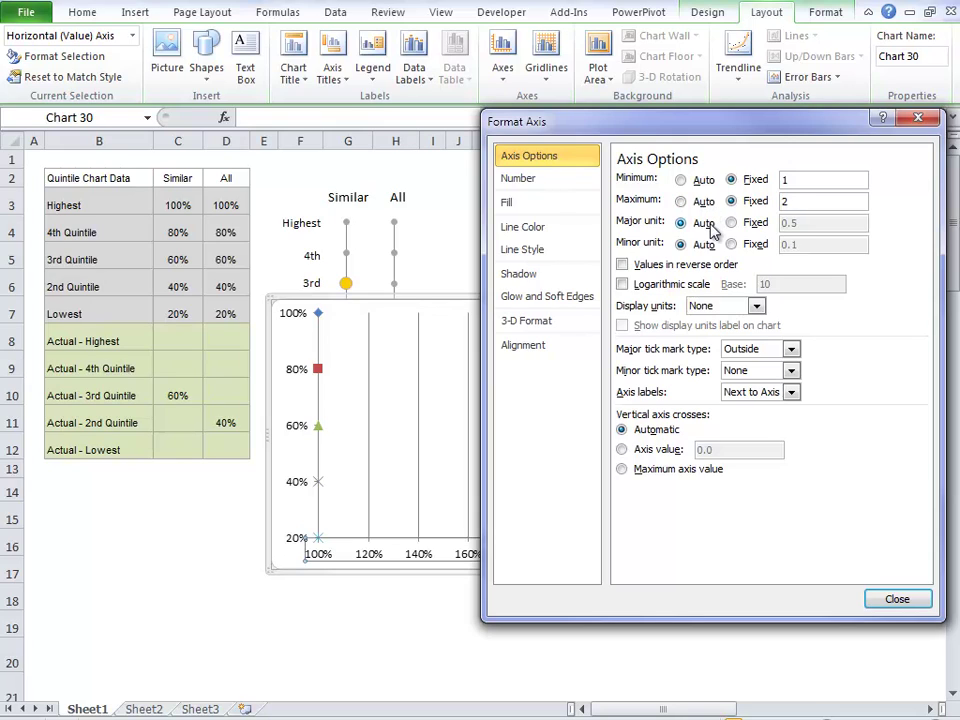
pyautogui.click(732, 223)
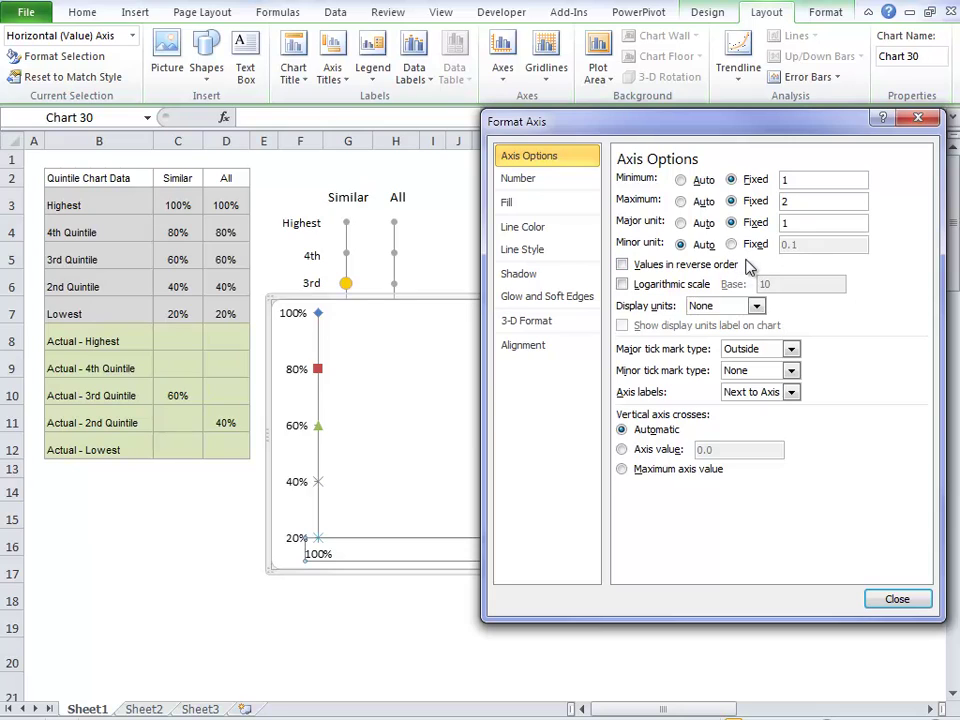
# - Set the horizontal axis tick marks and axis labels to None
pyautogui.click(791, 348)
pyautogui.click(786, 367)
pyautogui.click(791, 371)
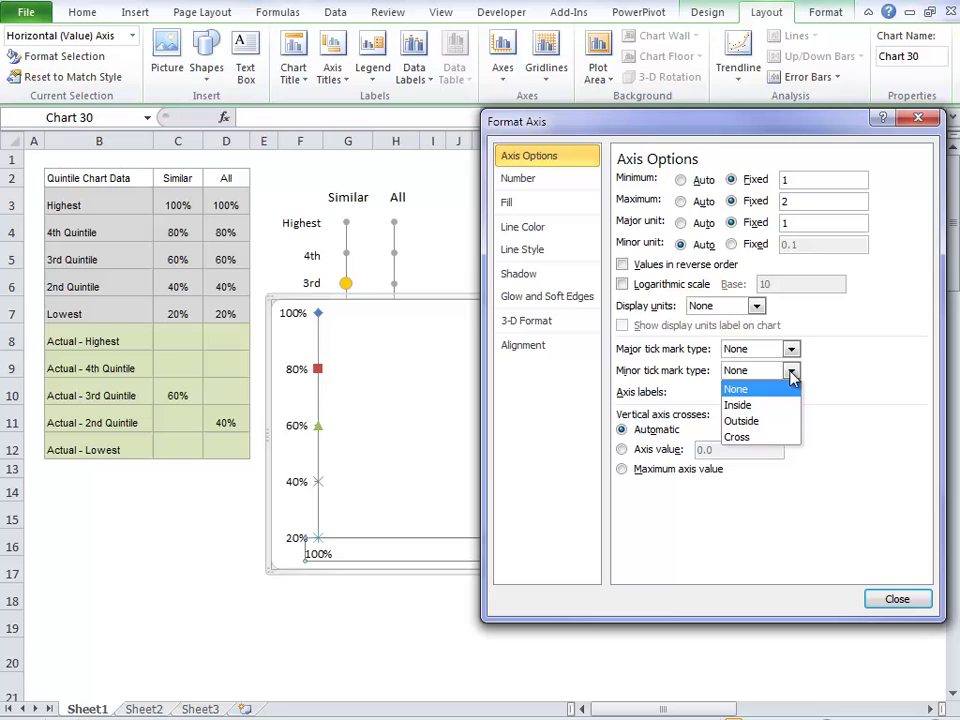
pyautogui.click(772, 392)
pyautogui.click(791, 392)
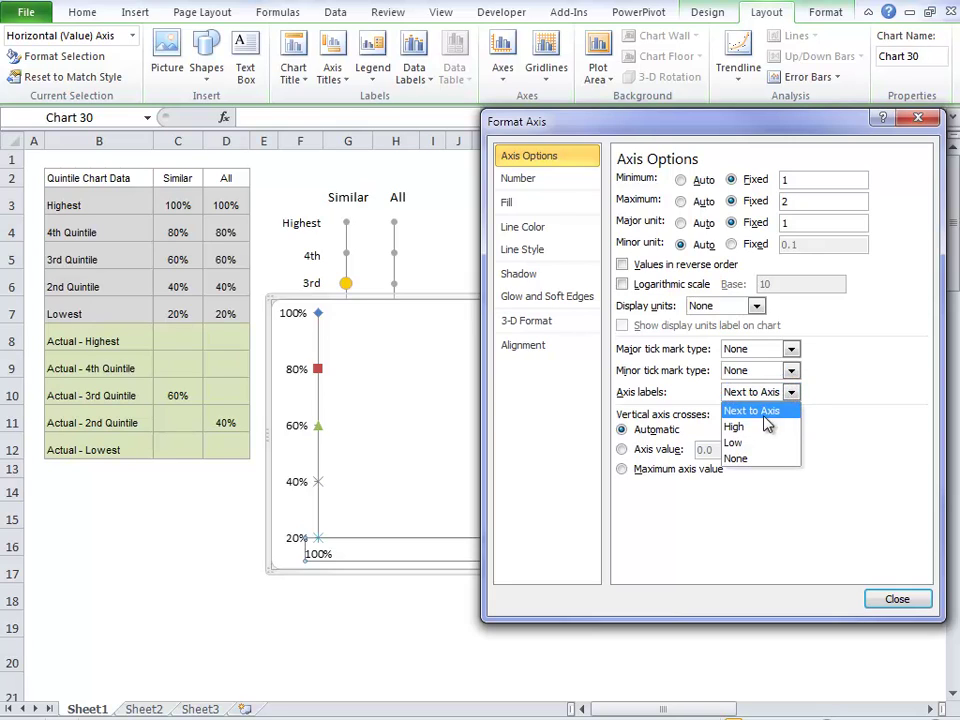
pyautogui.click(756, 458)
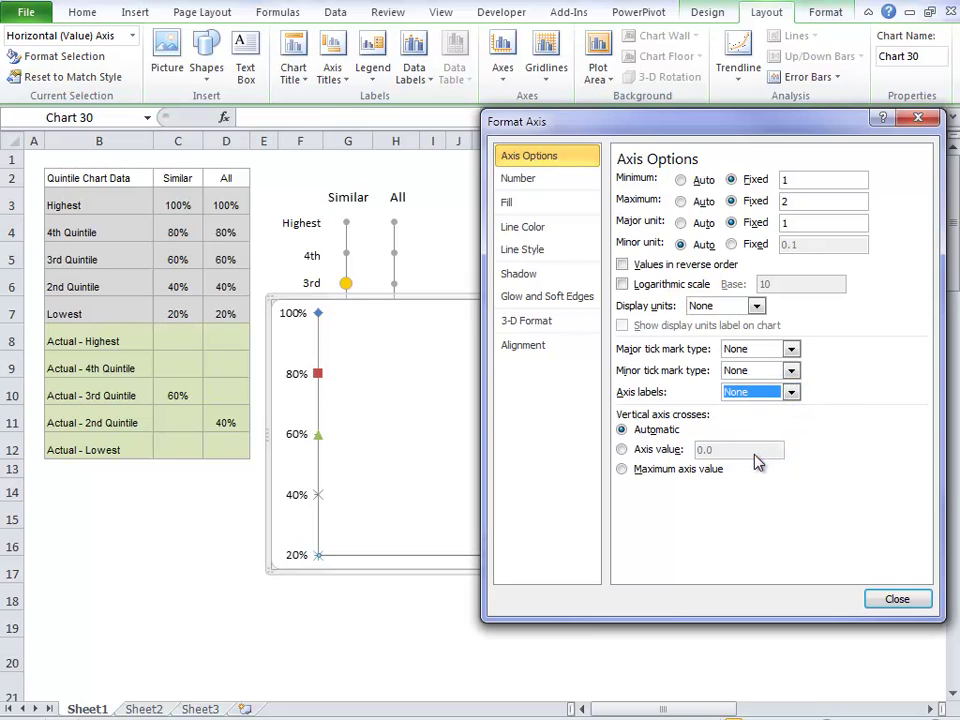
# - Delete the vertical axis labels, then narrow the chart and move it beneath the dot columns
pyautogui.click(898, 598)
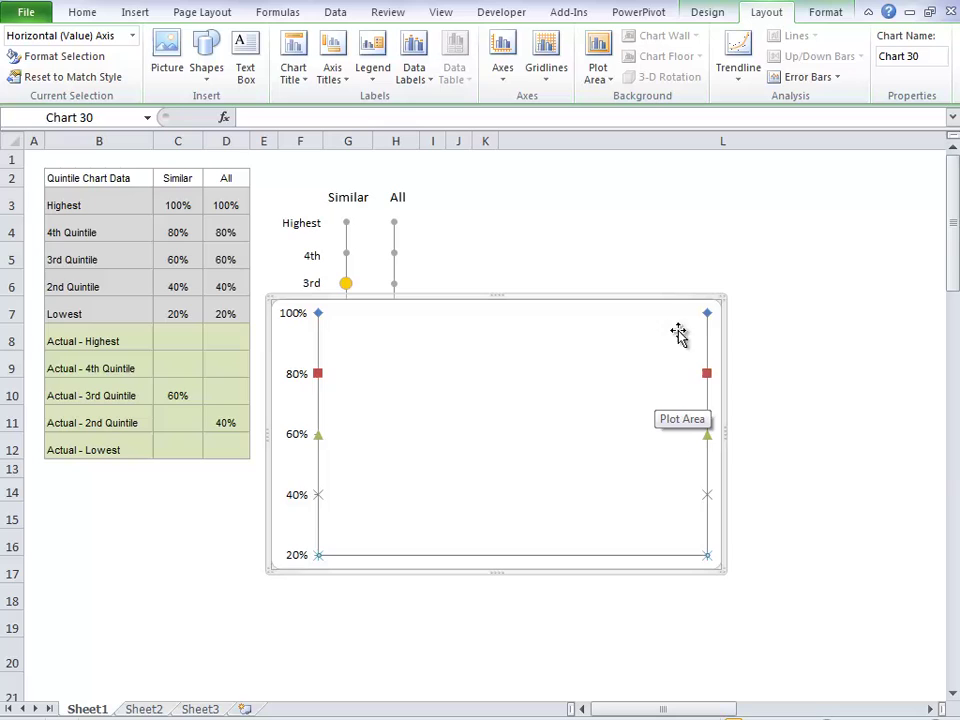
pyautogui.click(306, 390)
pyautogui.click(298, 377)
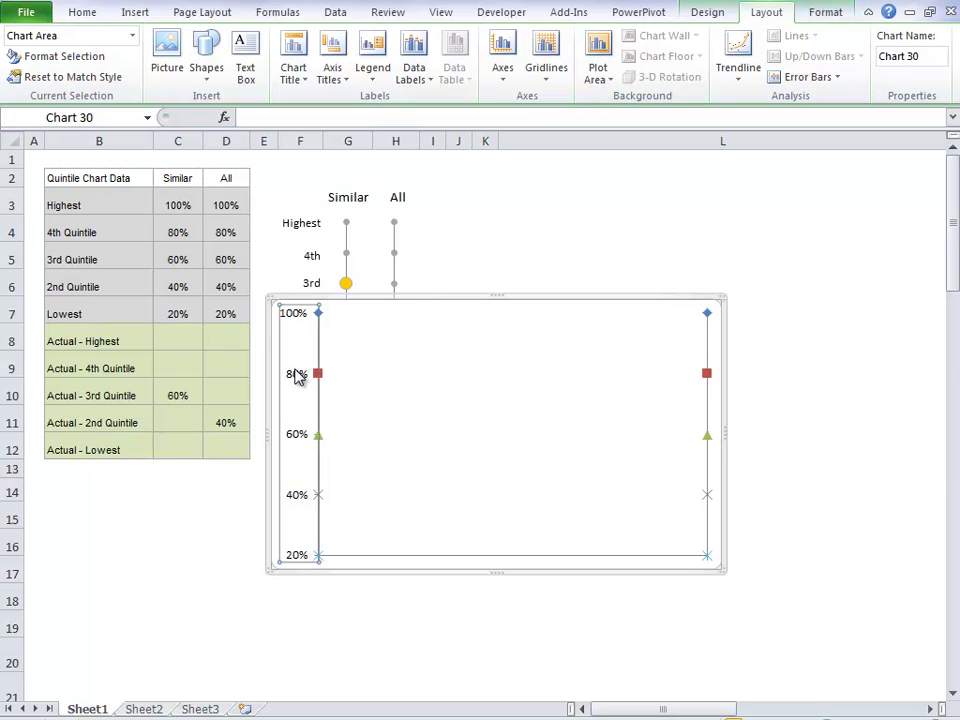
pyautogui.press('Delete')
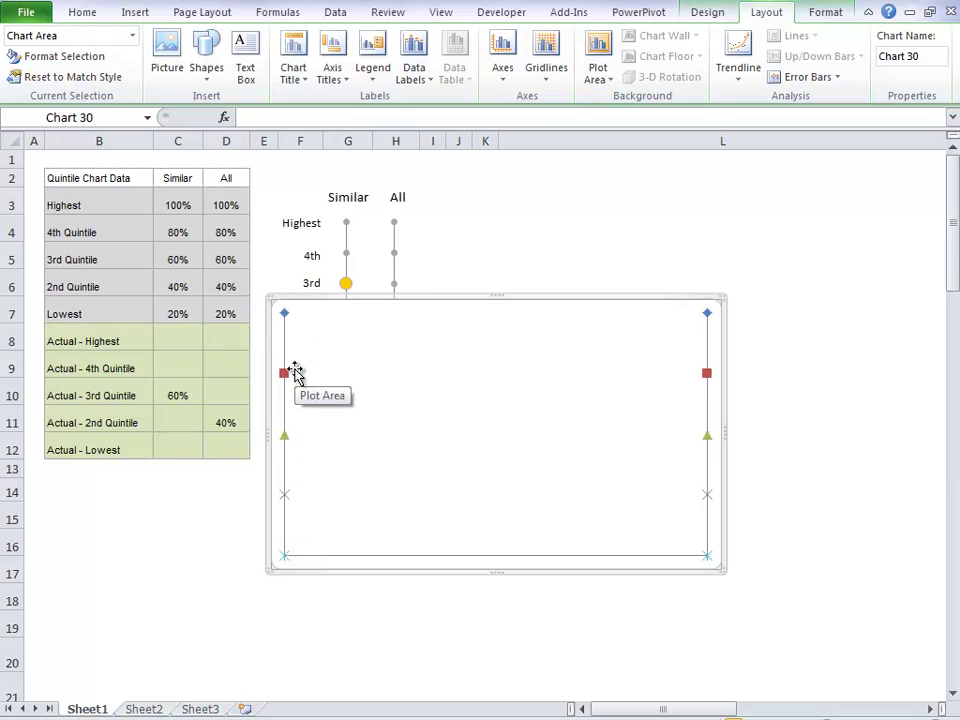
pyautogui.moveTo(269, 430); pyautogui.dragTo(575, 420)
pyautogui.moveTo(621, 298); pyautogui.dragTo(345, 368)
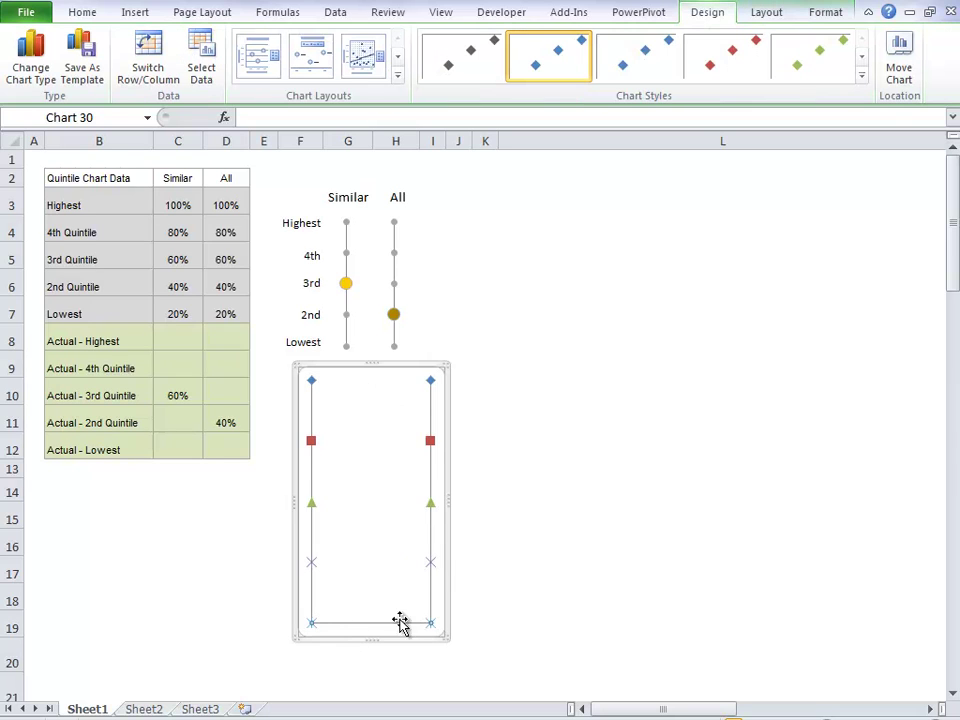
# - Set the primary horizontal axis line colour to No line
pyautogui.click(782, 15)
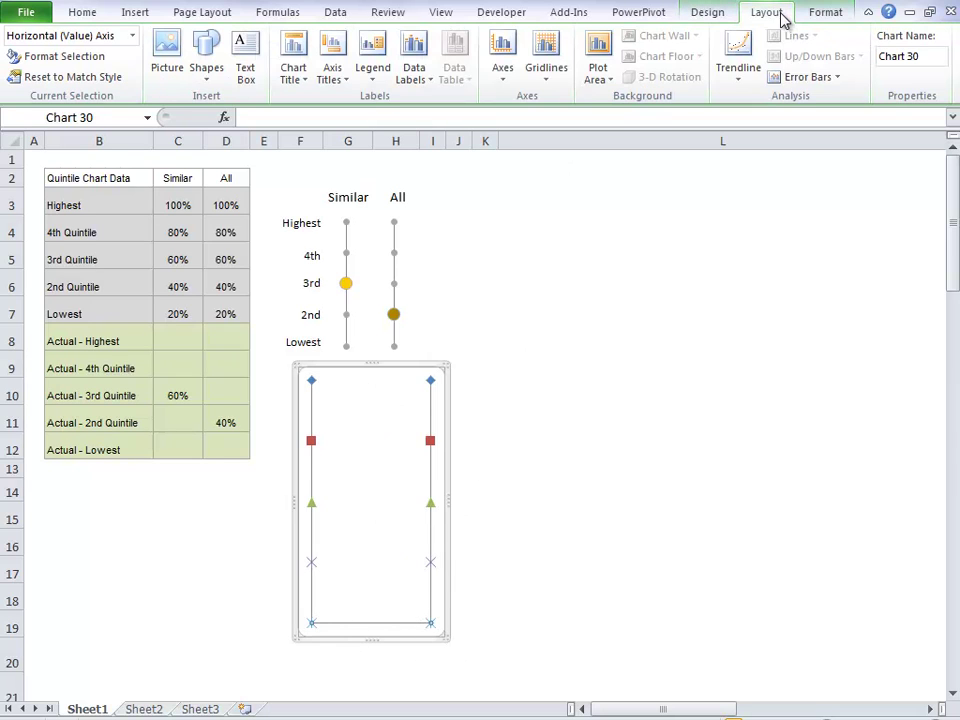
pyautogui.click(503, 72)
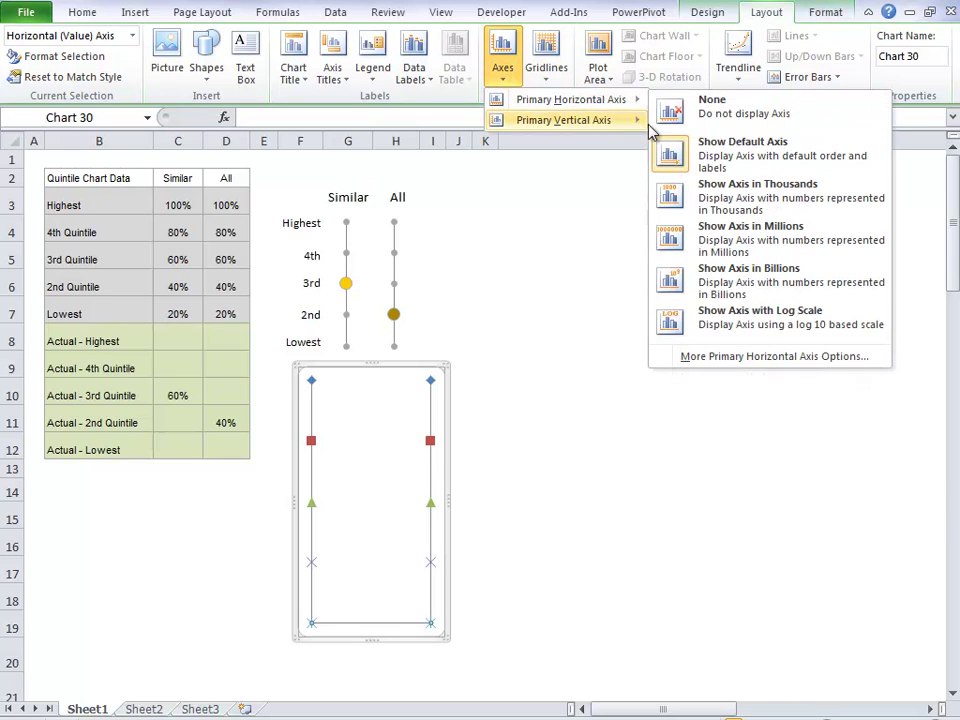
pyautogui.moveTo(560, 99)
pyautogui.click(774, 358)
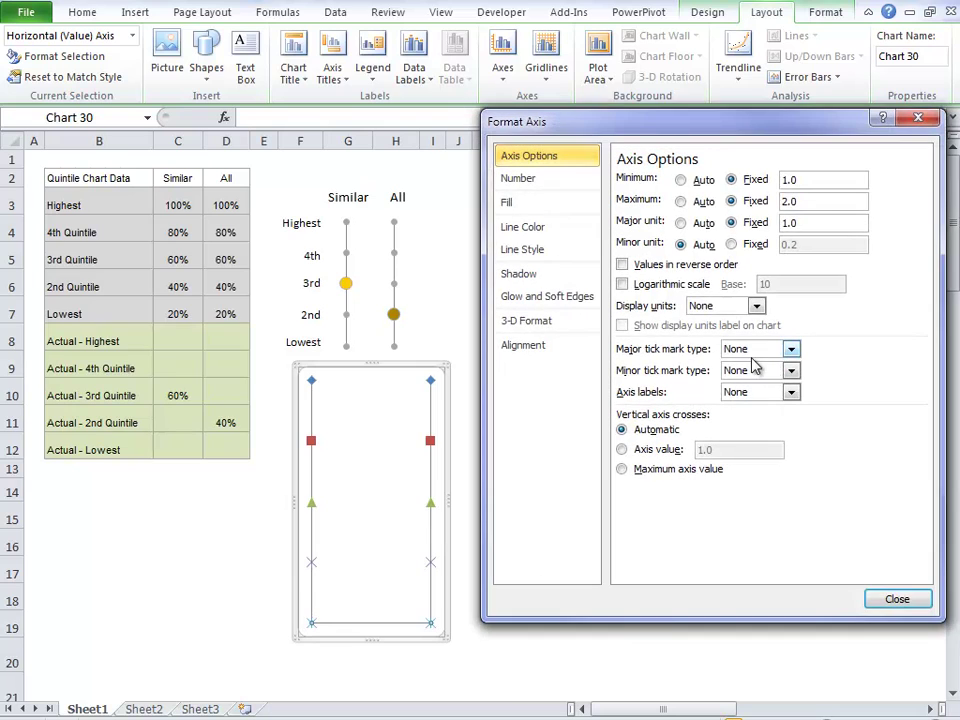
pyautogui.click(546, 227)
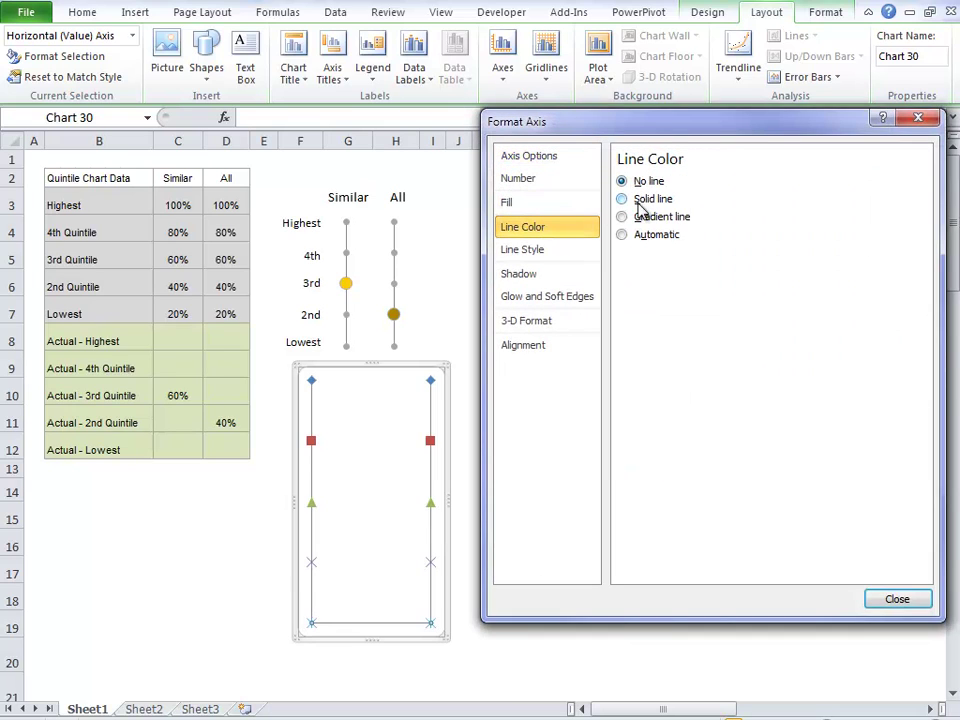
pyautogui.click(895, 600)
pyautogui.click(648, 537)
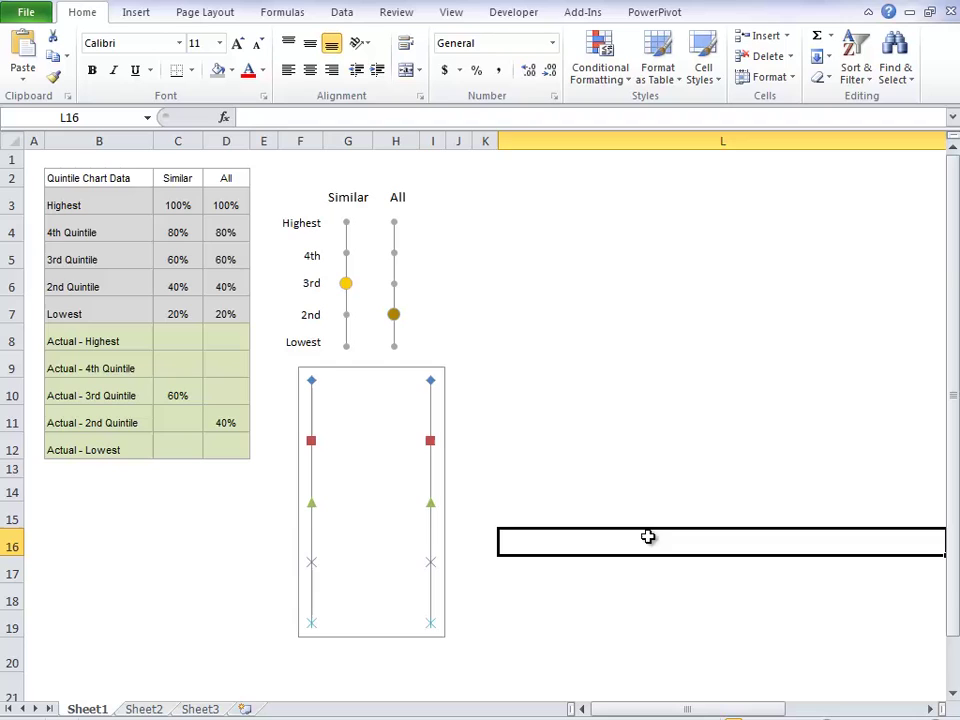
# - Select the top blue diamond series and open its Format Data Series settings
pyautogui.click(313, 387)
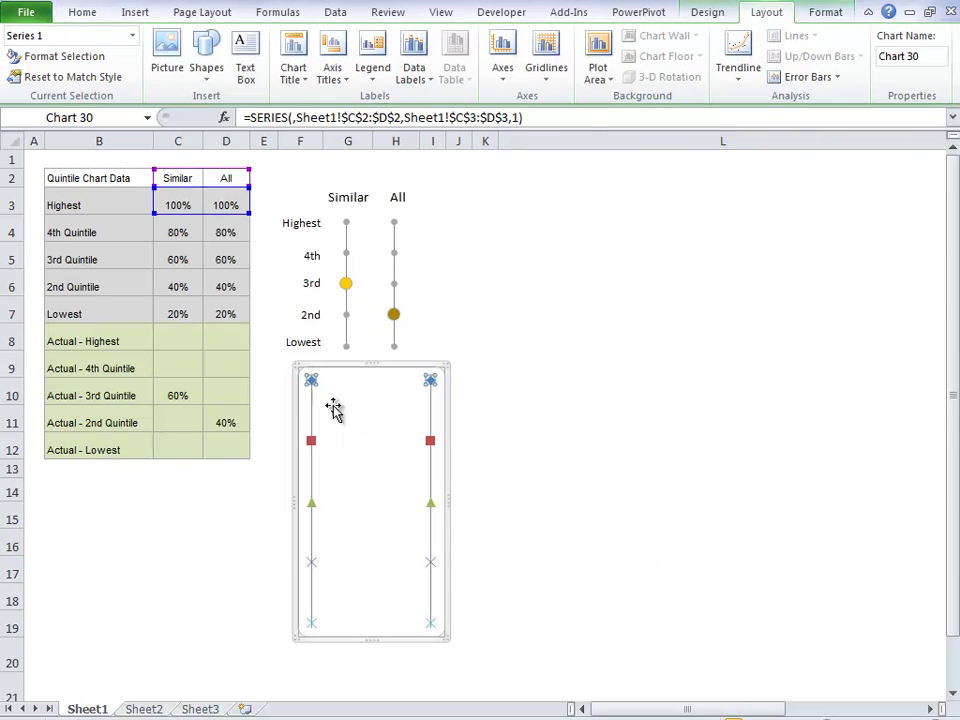
pyautogui.click(531, 373)
pyautogui.doubleClick(430, 383)
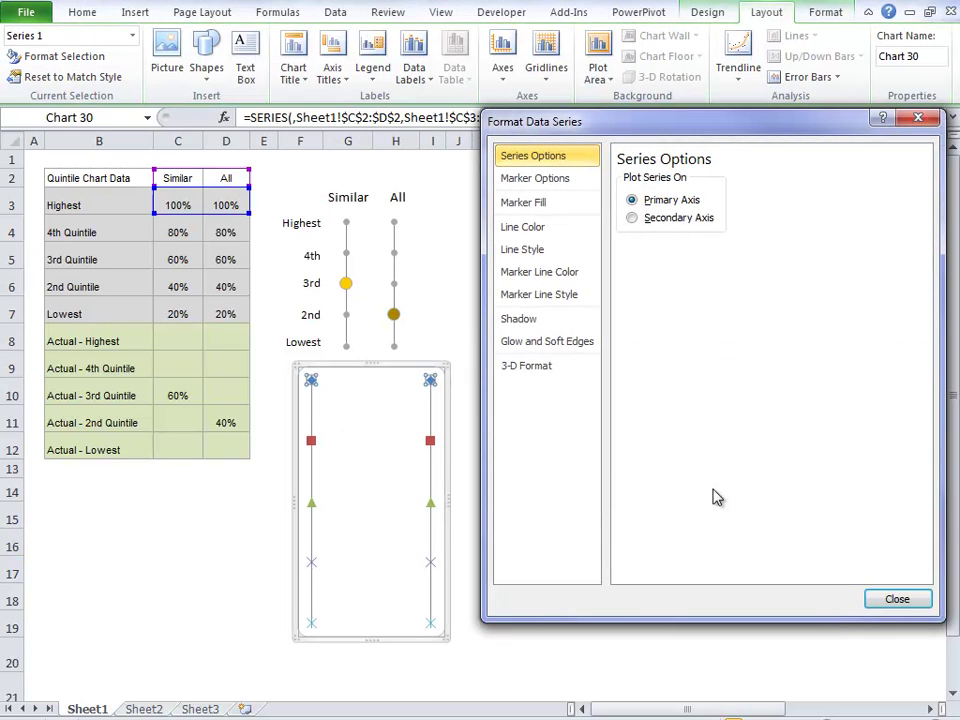
pyautogui.click(888, 601)
pyautogui.rightClick(432, 381)
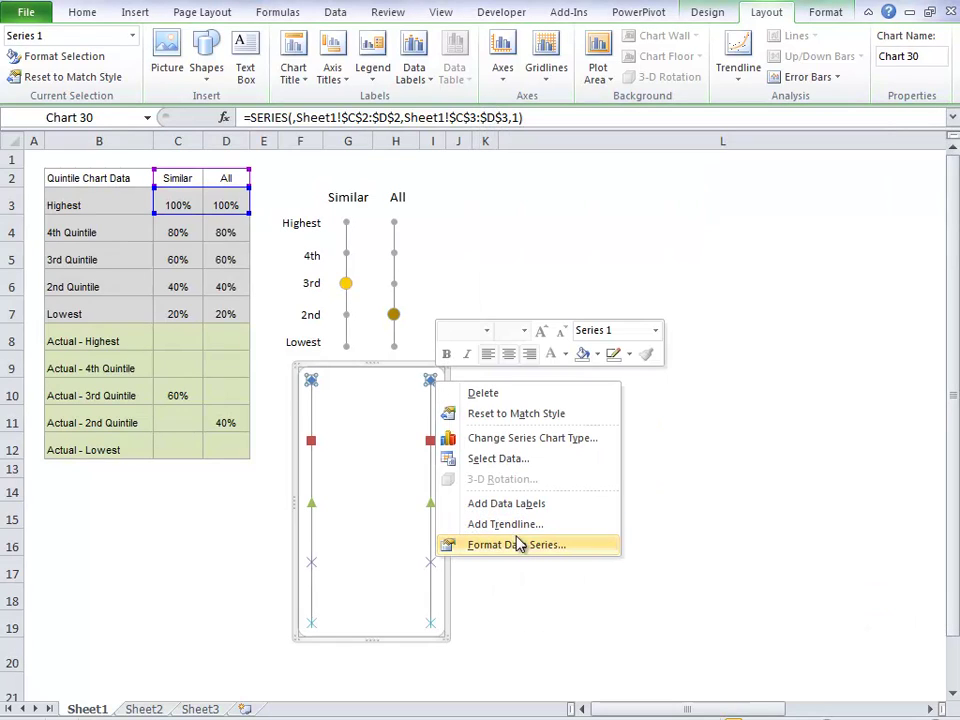
pyautogui.press('Escape')
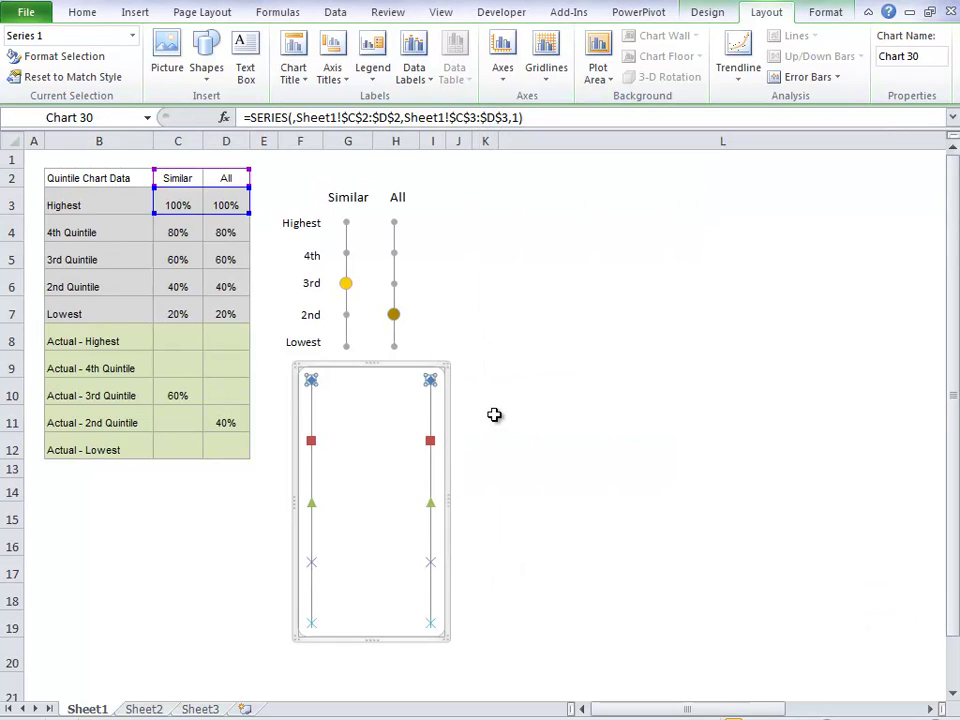
pyautogui.click(430, 441)
pyautogui.click(431, 382)
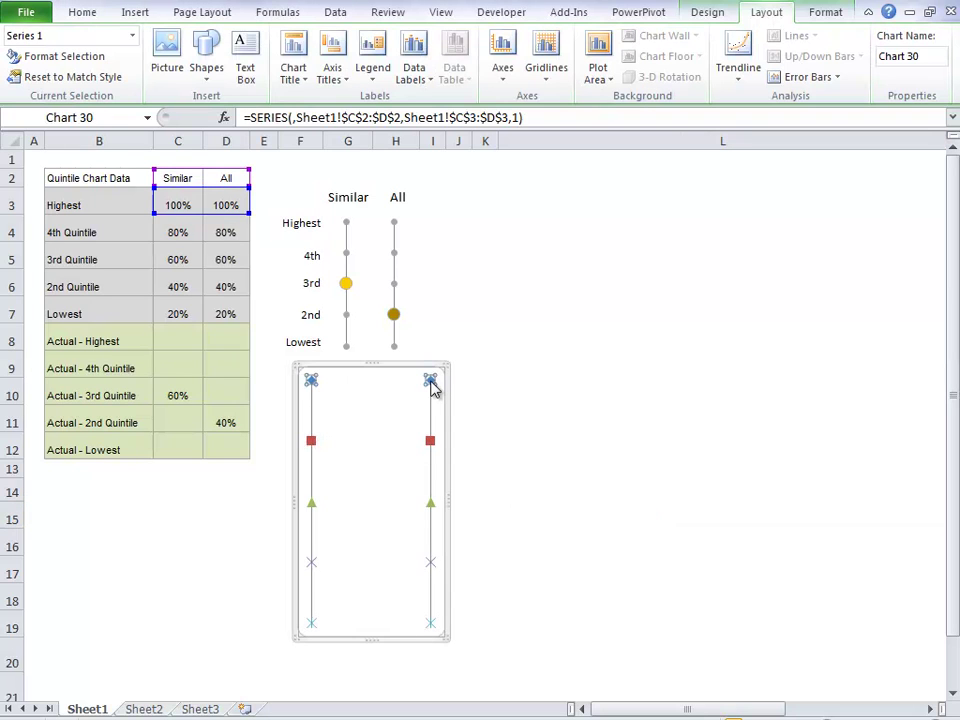
pyautogui.click(510, 418)
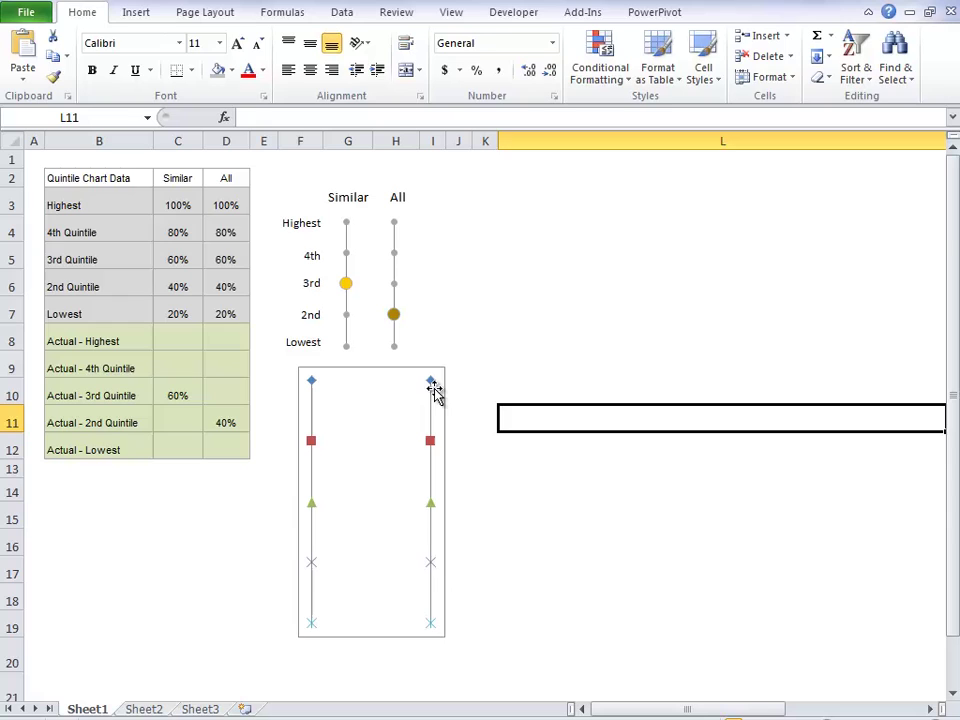
pyautogui.click(430, 384)
pyautogui.doubleClick(430, 386)
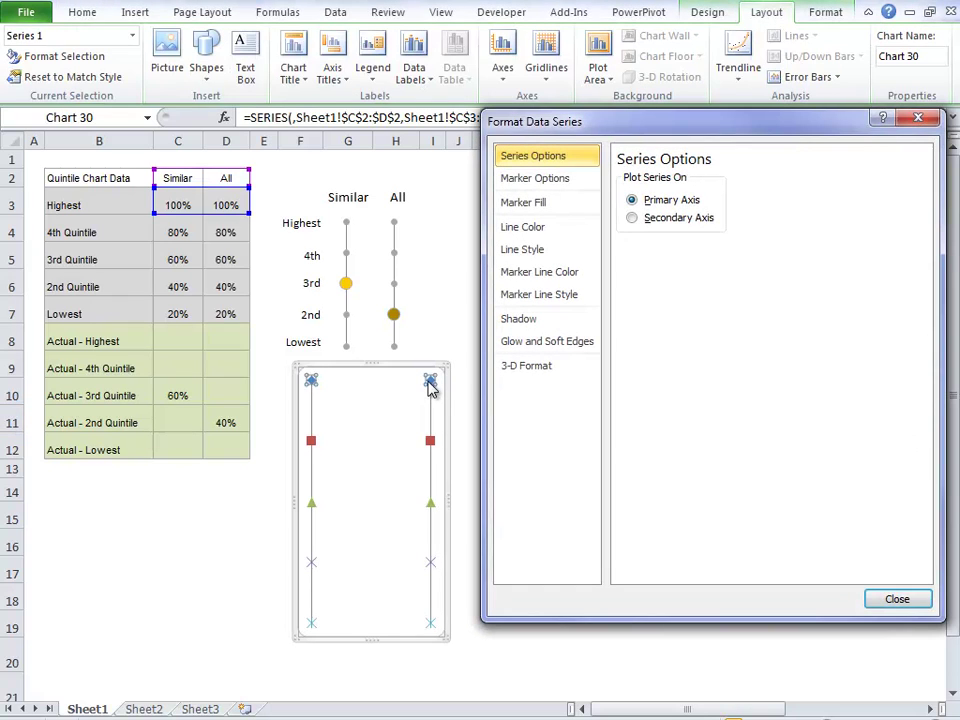
# - Give the series built-in size-5 circle markers with solid fill and no outline
pyautogui.click(570, 183)
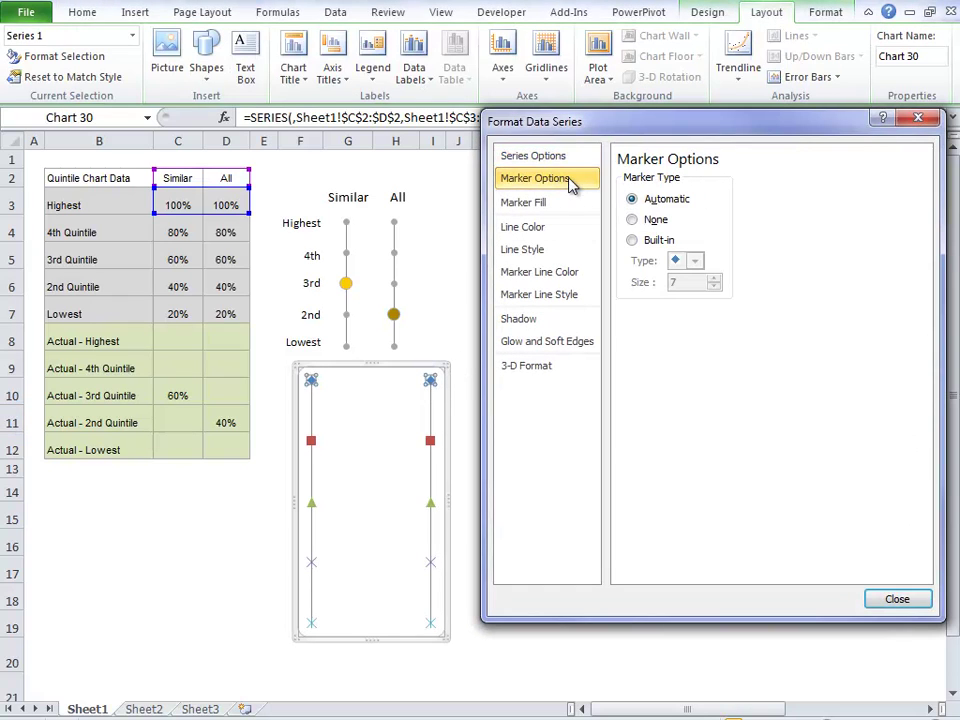
pyautogui.click(648, 243)
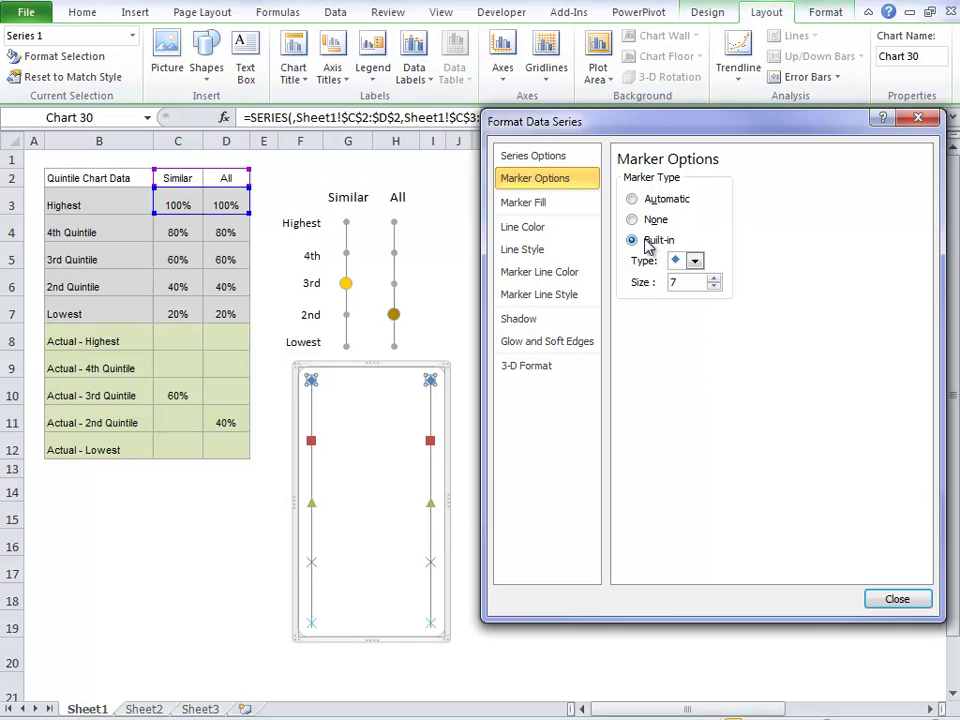
pyautogui.click(697, 260)
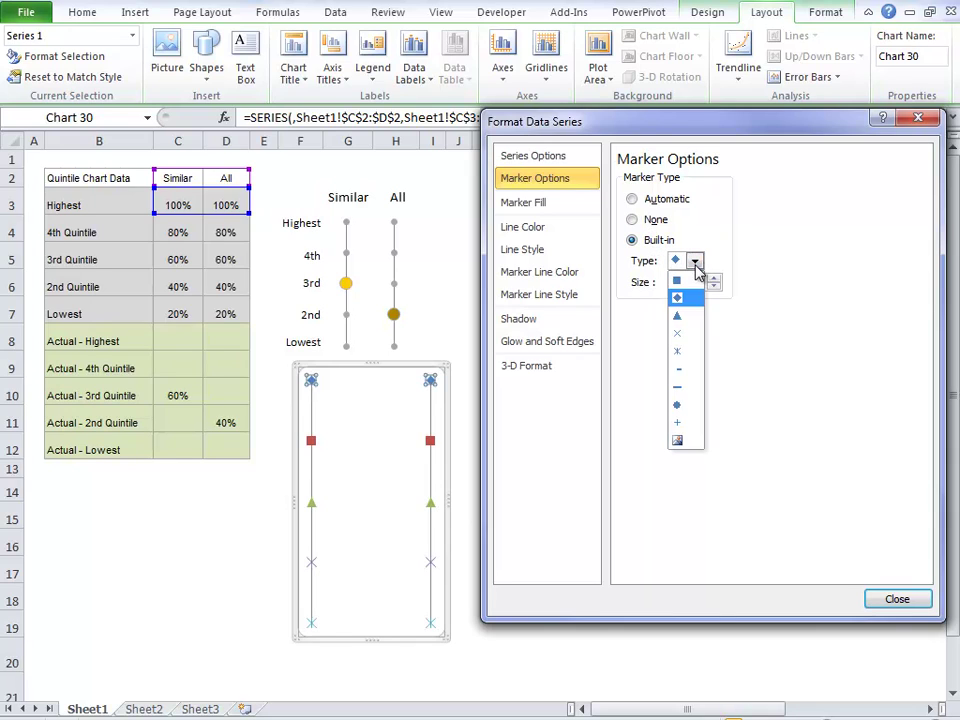
pyautogui.click(698, 404)
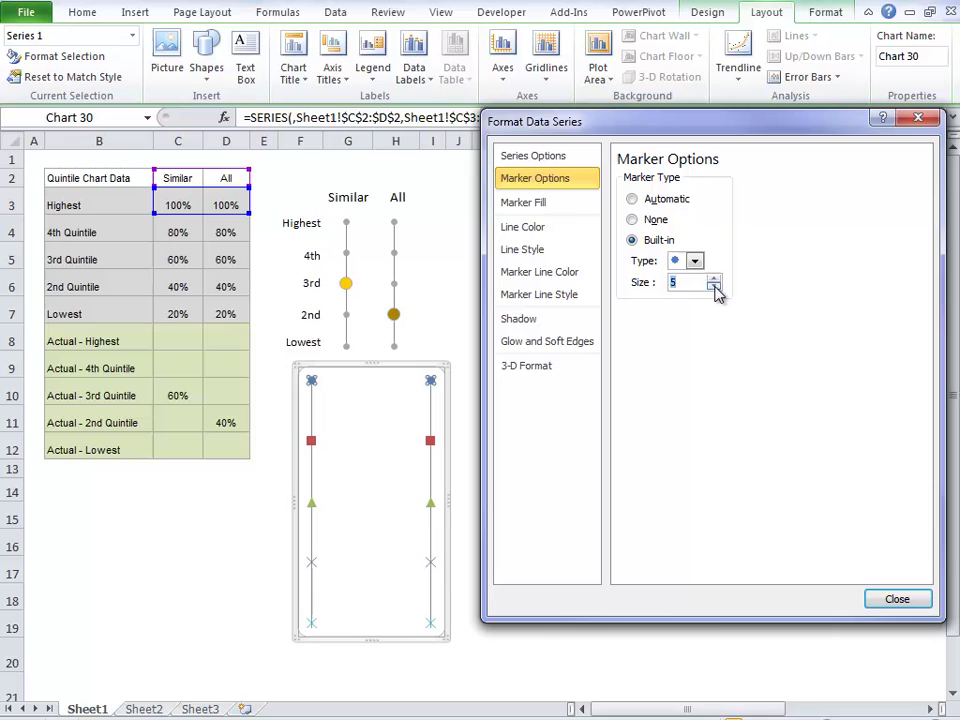
pyautogui.click(568, 203)
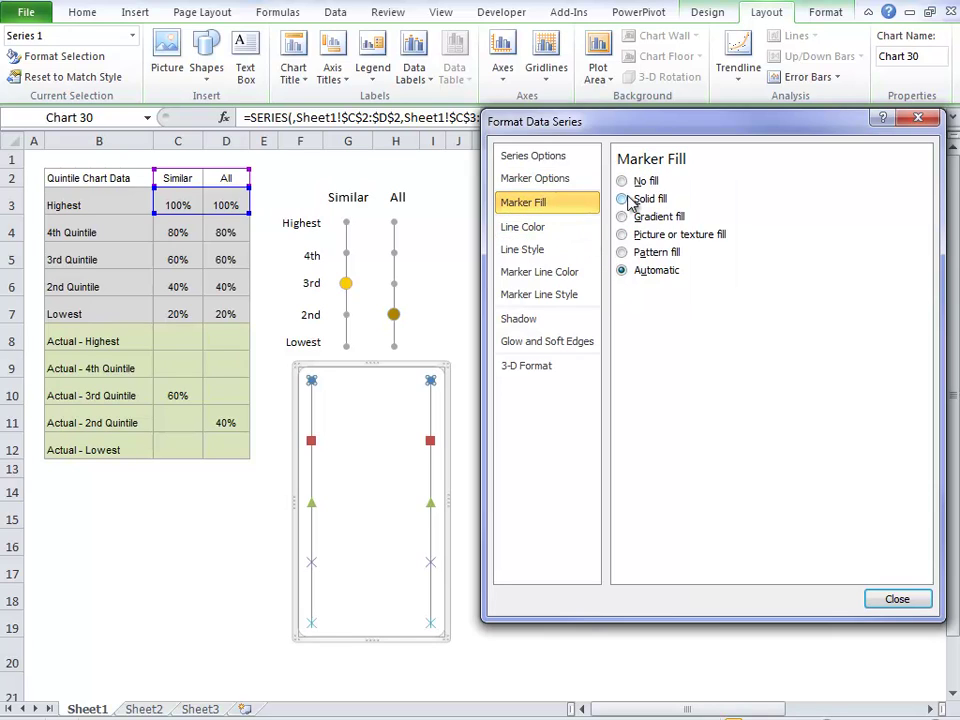
pyautogui.click(622, 198)
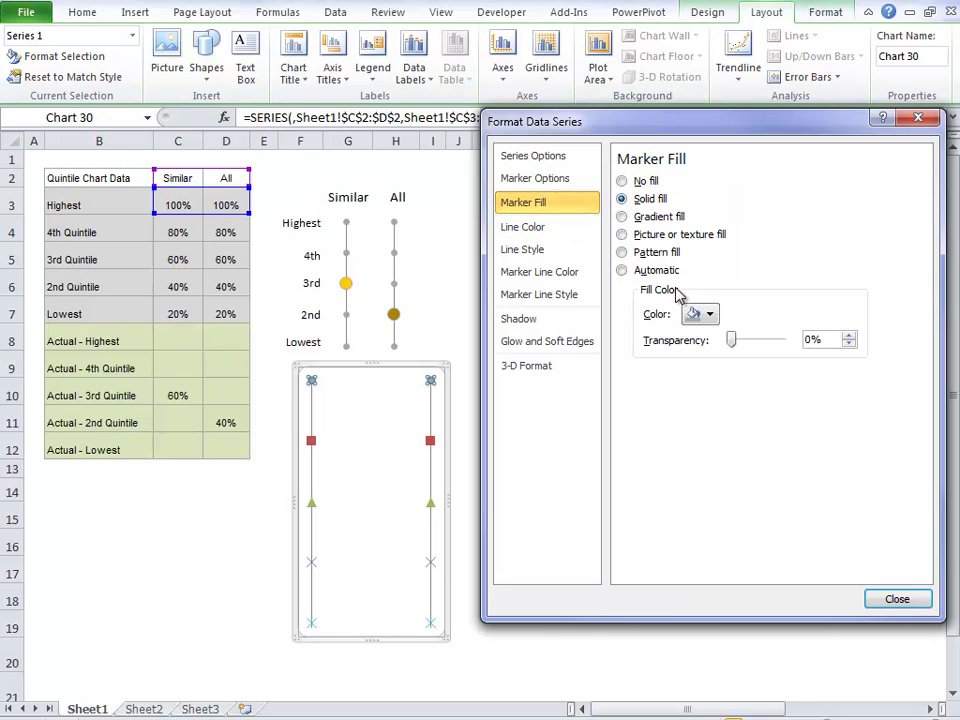
pyautogui.click(573, 277)
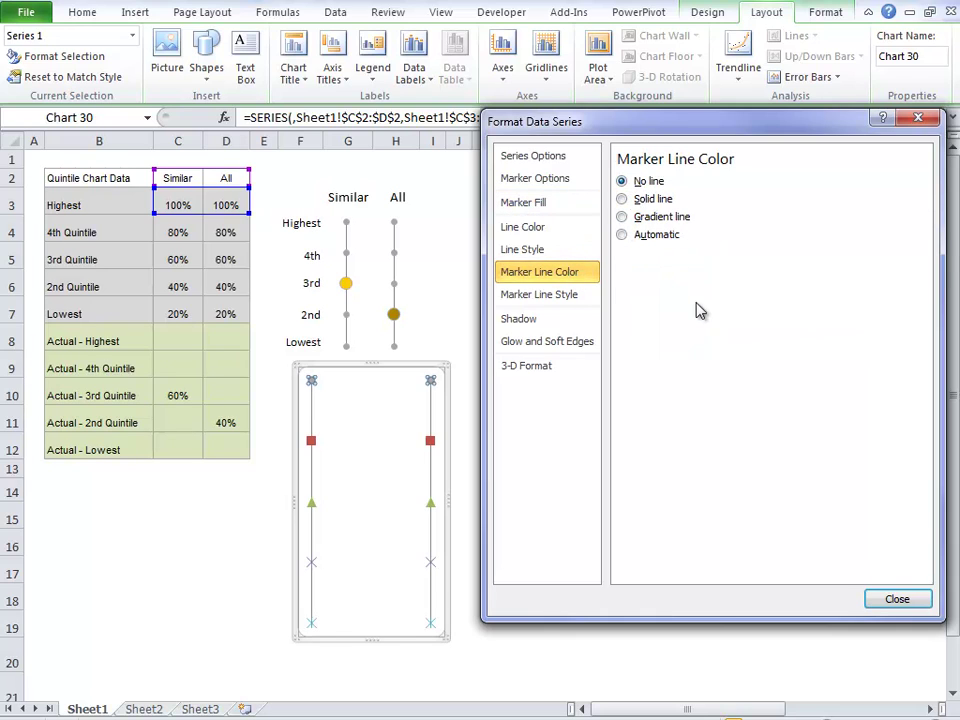
pyautogui.click(892, 598)
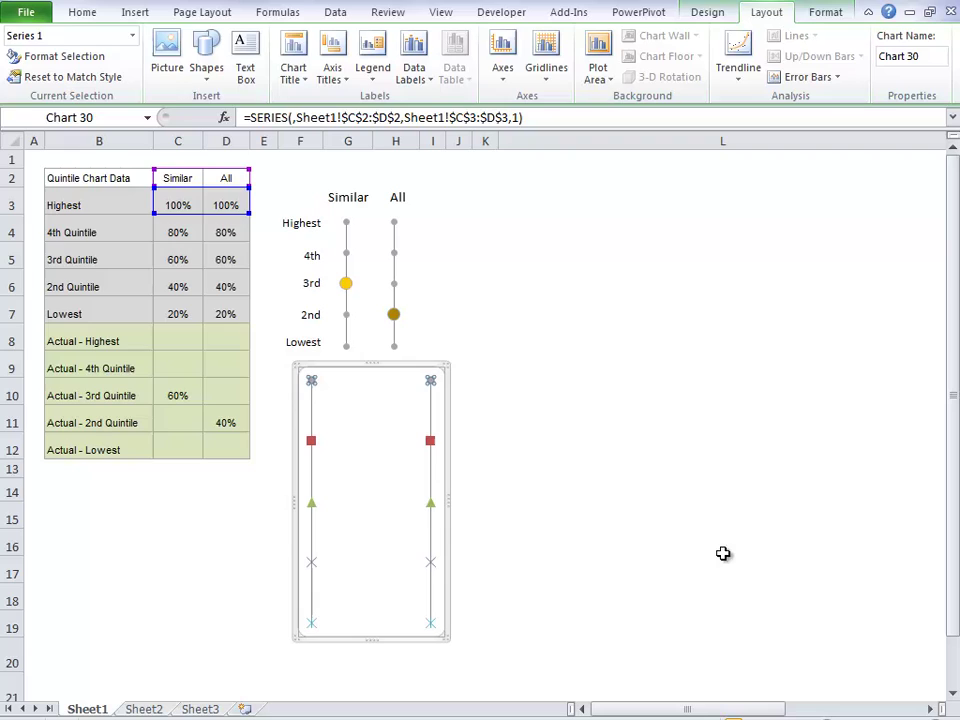
pyautogui.click(581, 489)
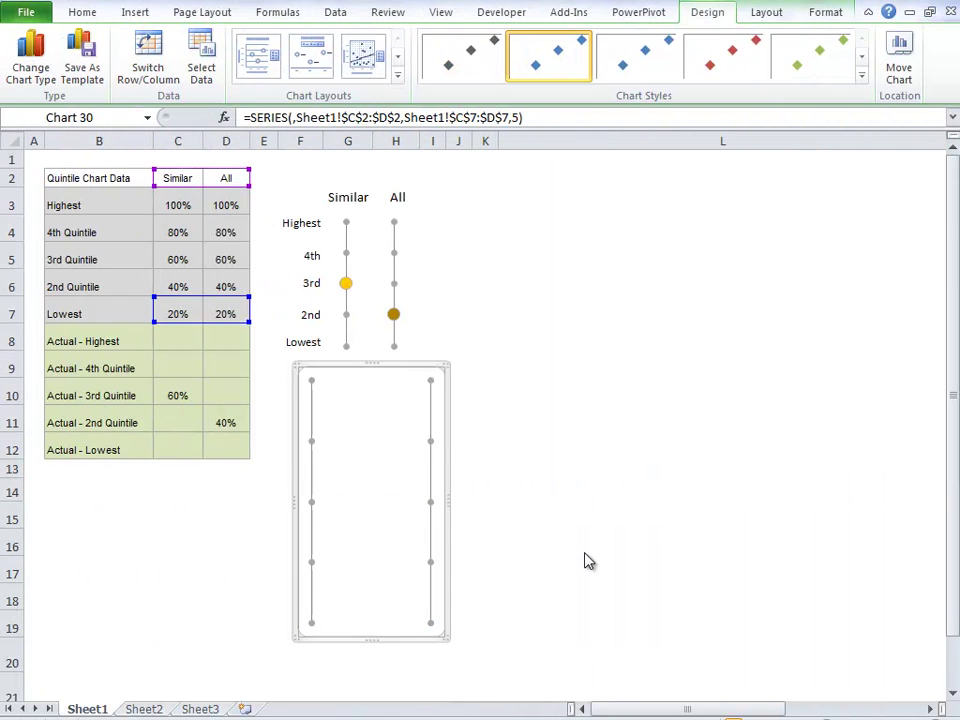
# - Set the lower chart's Shape Fill to No Fill and Shape Outline to No Outline
pyautogui.click(584, 552)
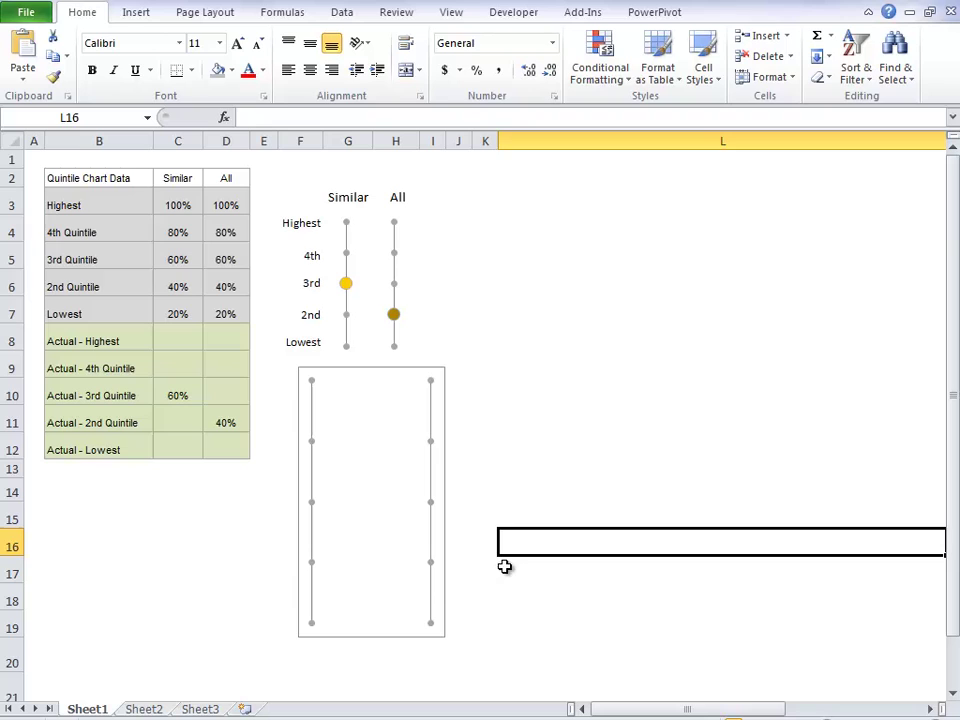
pyautogui.click(416, 633)
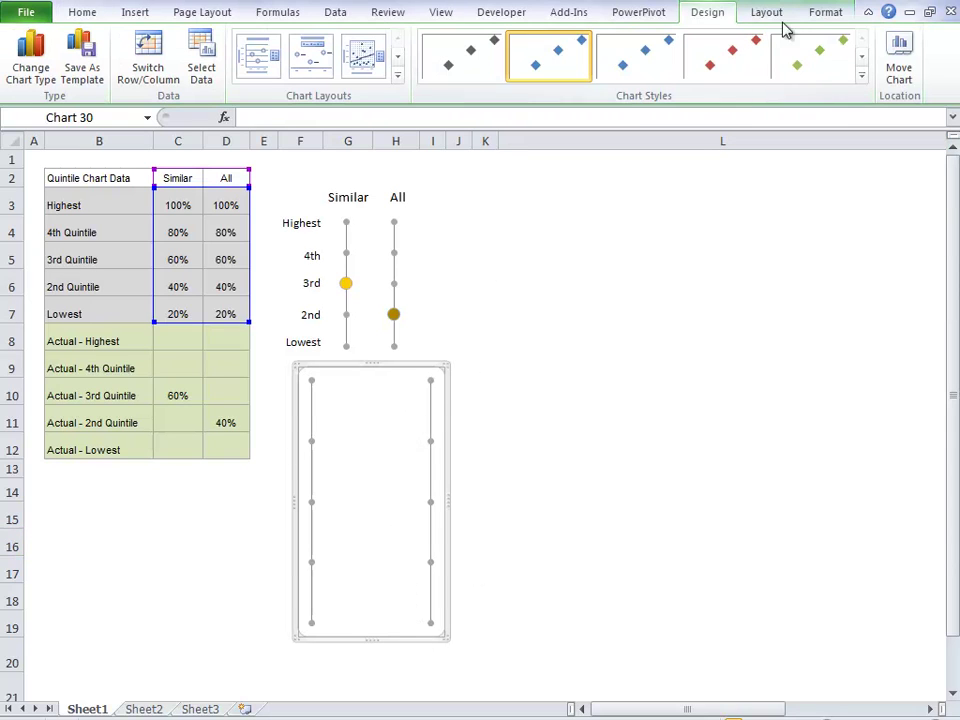
pyautogui.click(818, 16)
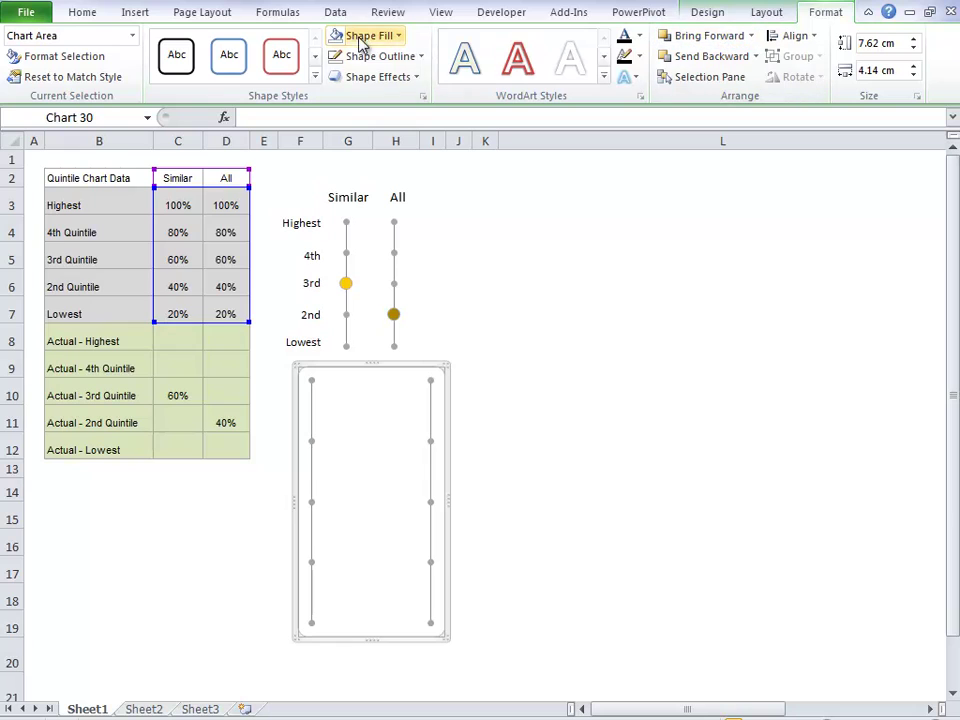
pyautogui.click(396, 37)
pyautogui.click(395, 250)
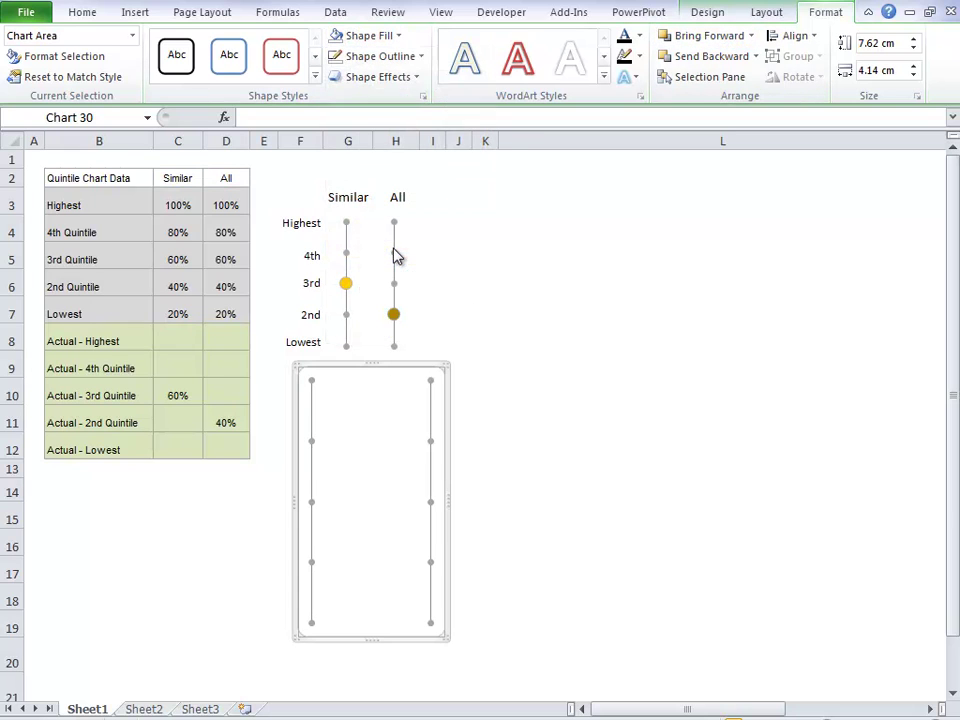
pyautogui.click(415, 58)
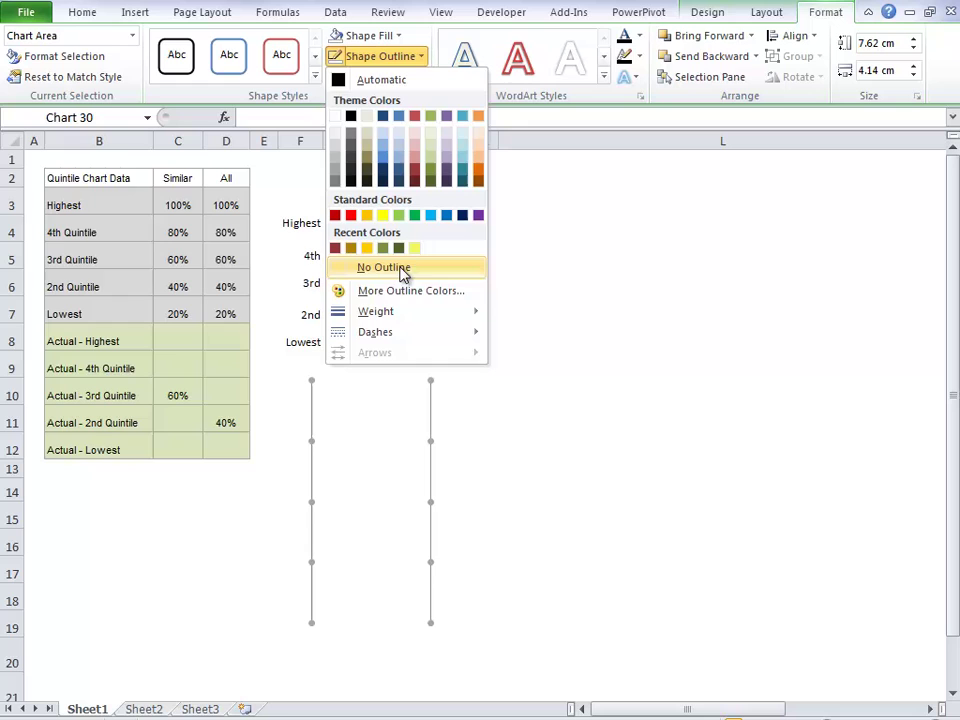
pyautogui.click(430, 268)
pyautogui.click(492, 412)
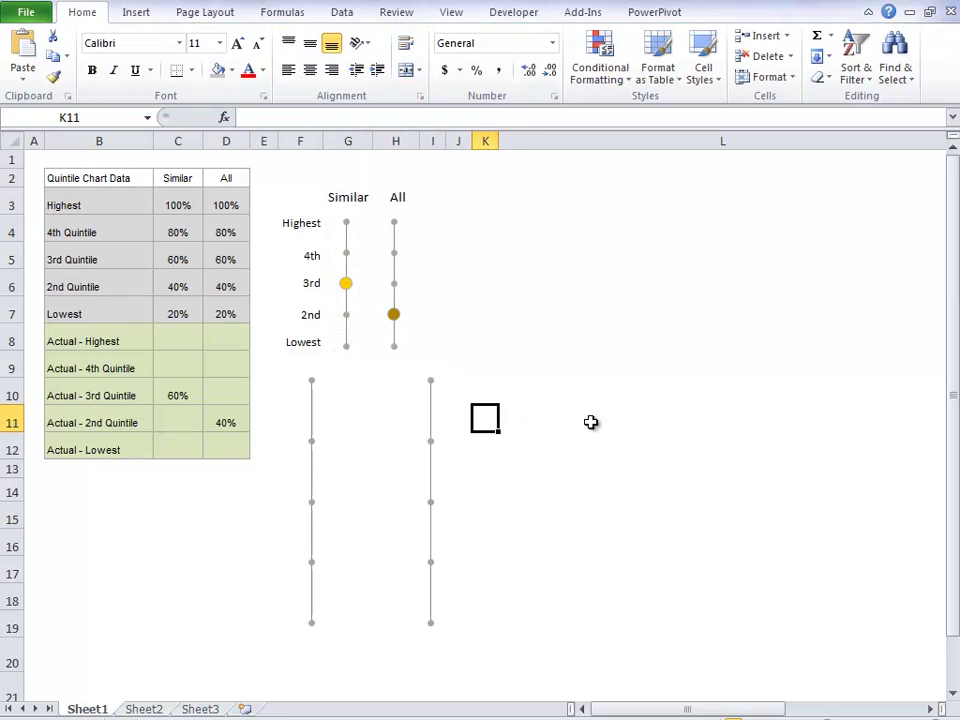
# - Shrink the plot area and chart to about 6.09 × 3.29 cm
pyautogui.click(370, 467)
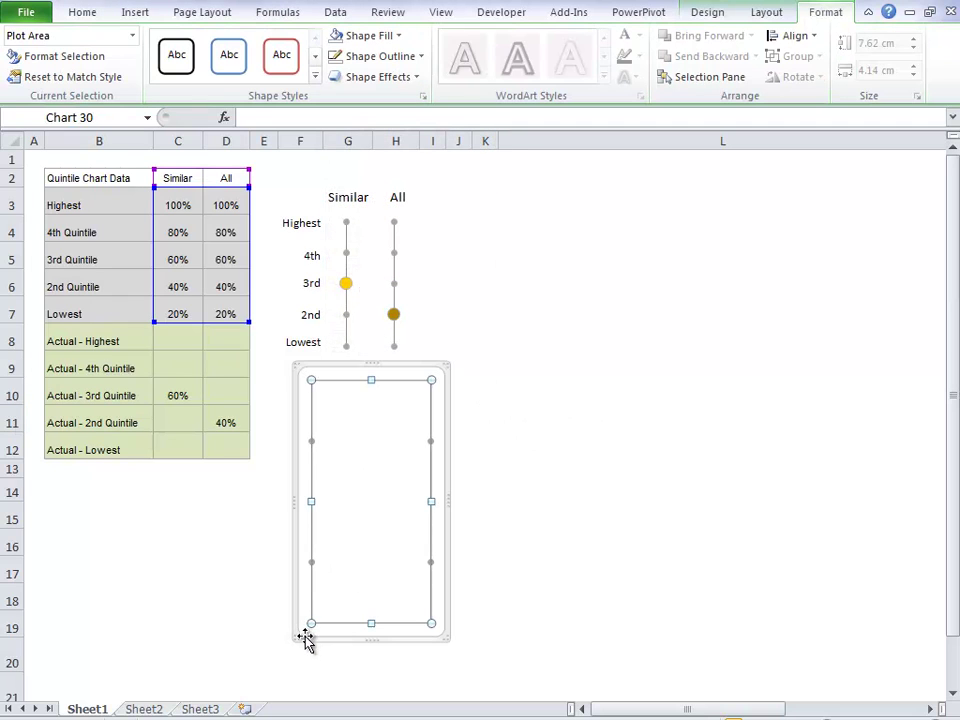
pyautogui.moveTo(300, 632); pyautogui.dragTo(324, 581)
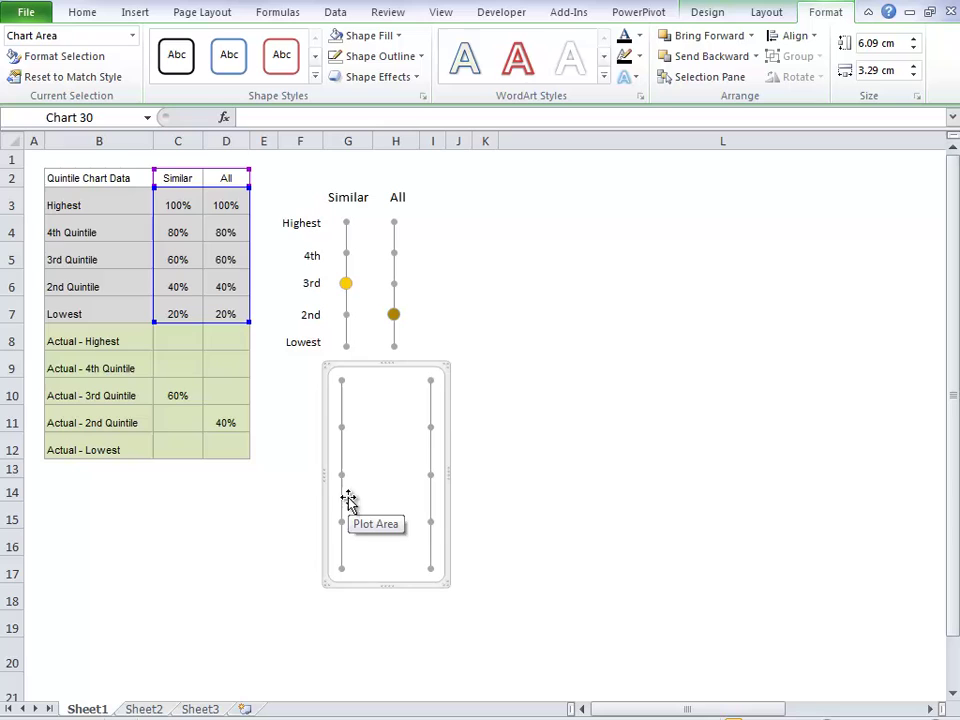
pyautogui.moveTo(192, 342); pyautogui.dragTo(213, 433)
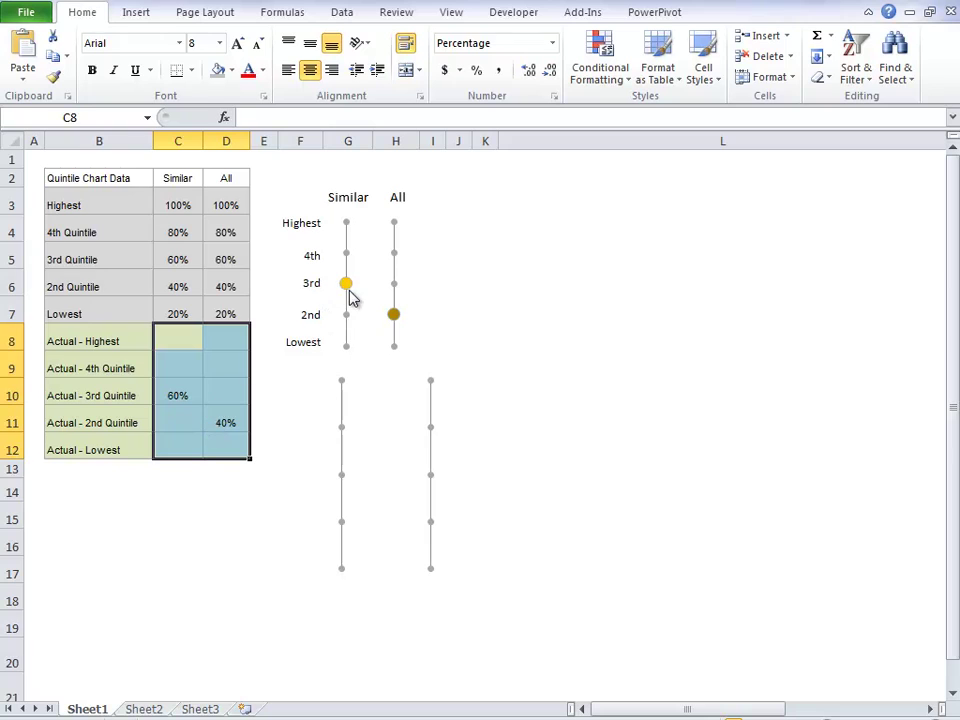
# - Paste the 100%–20% values from C3:D7 as values into the actual-quintile cells C8:D12
pyautogui.click(195, 341)
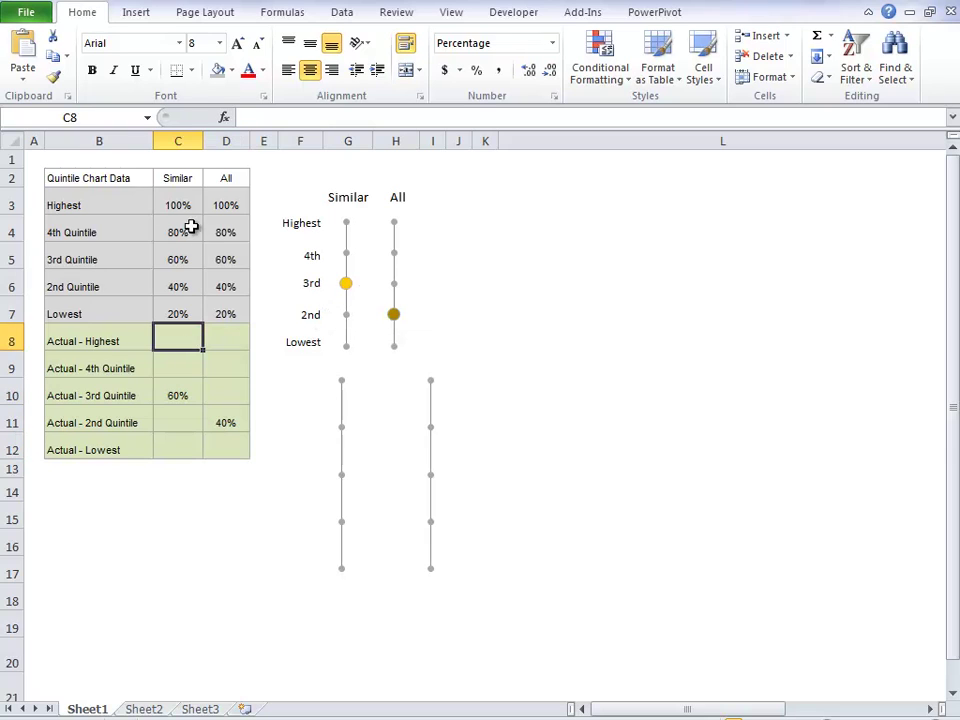
pyautogui.moveTo(190, 228); pyautogui.dragTo(251, 306)
pyautogui.hotkey('ctrl', 'c')
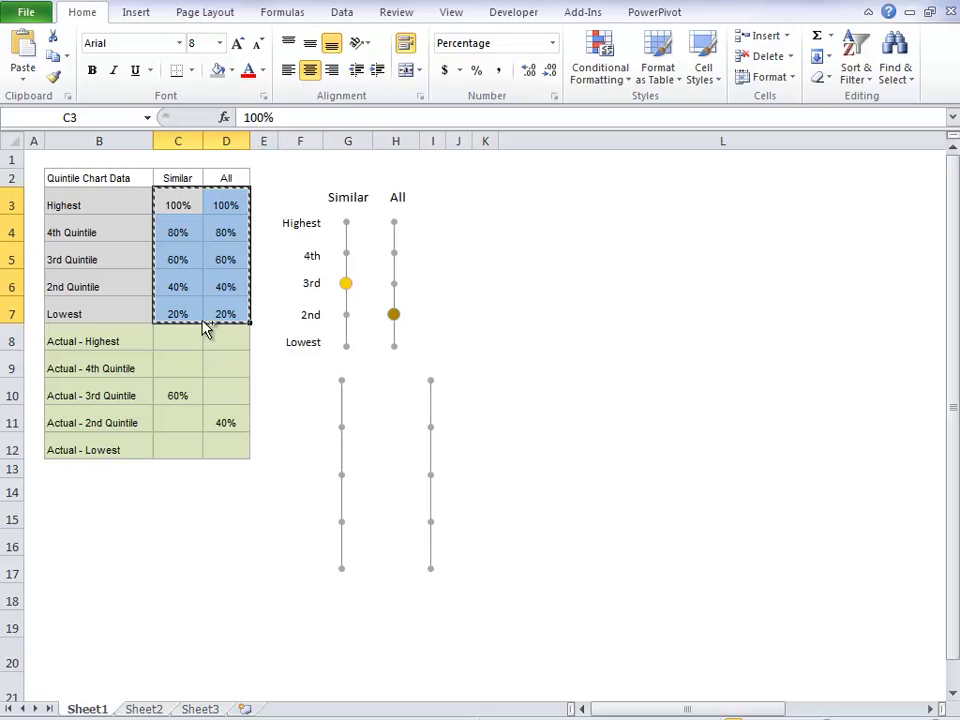
pyautogui.click(186, 334)
pyautogui.click(23, 78)
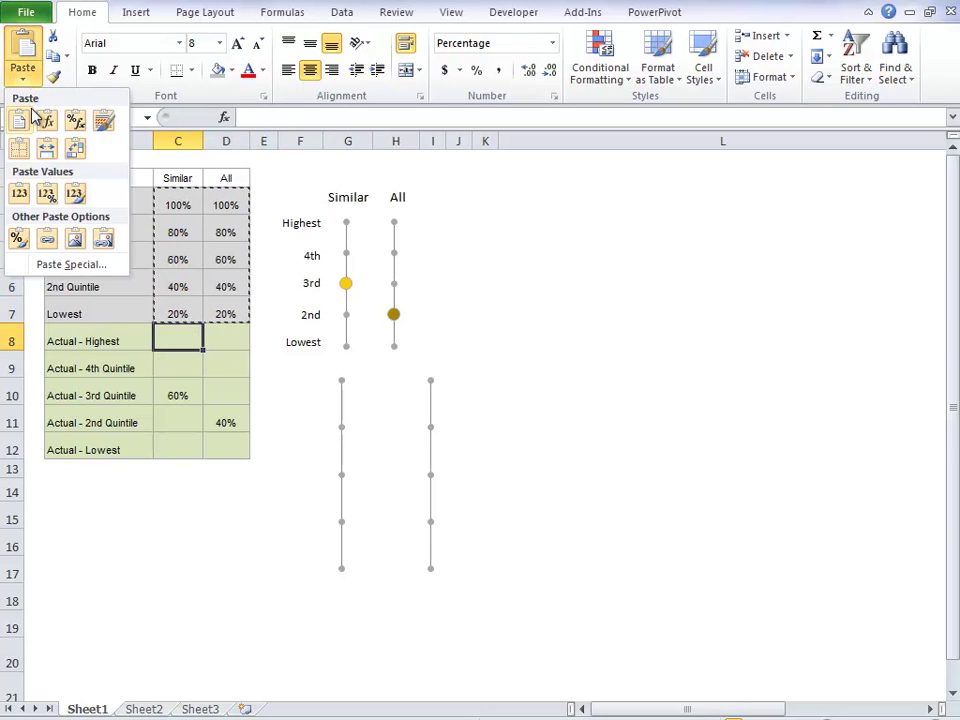
pyautogui.click(19, 192)
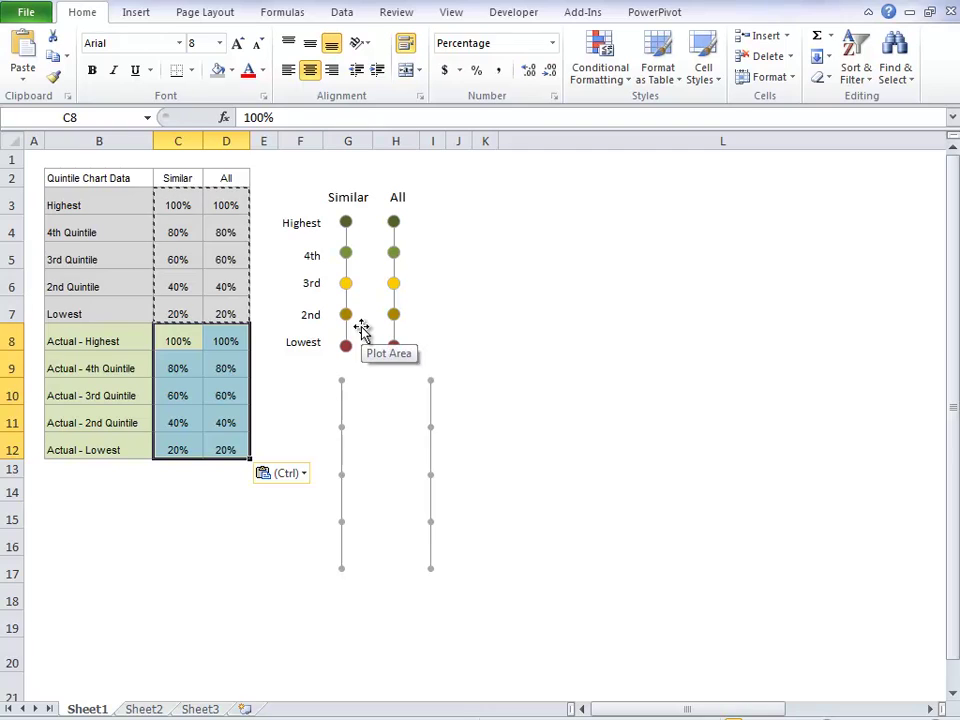
pyautogui.click(300, 376)
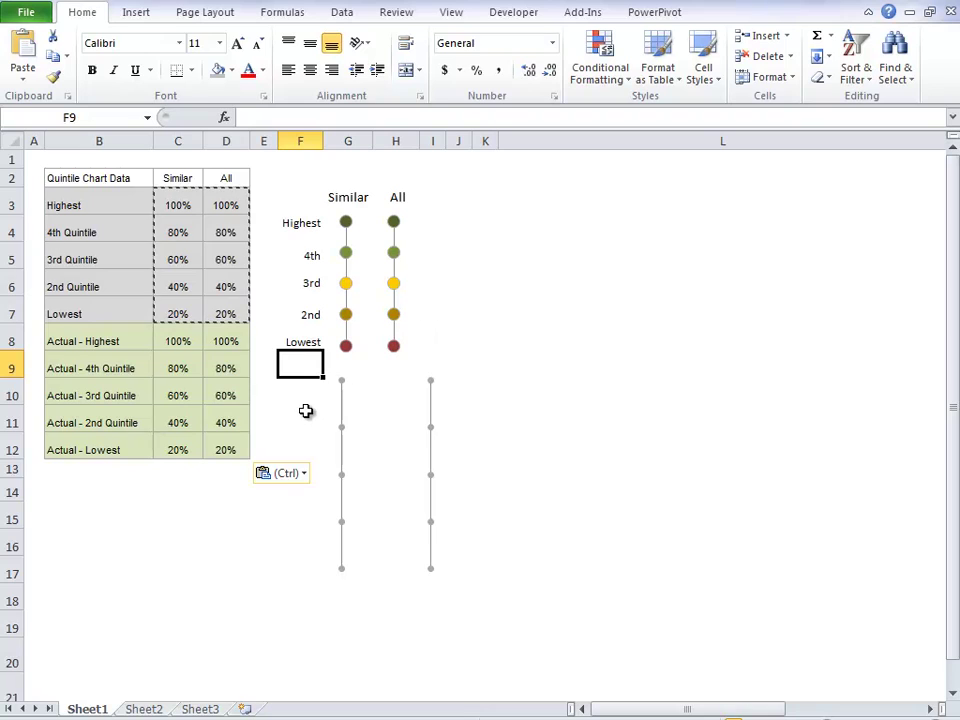
pyautogui.moveTo(172, 344); pyautogui.dragTo(216, 446)
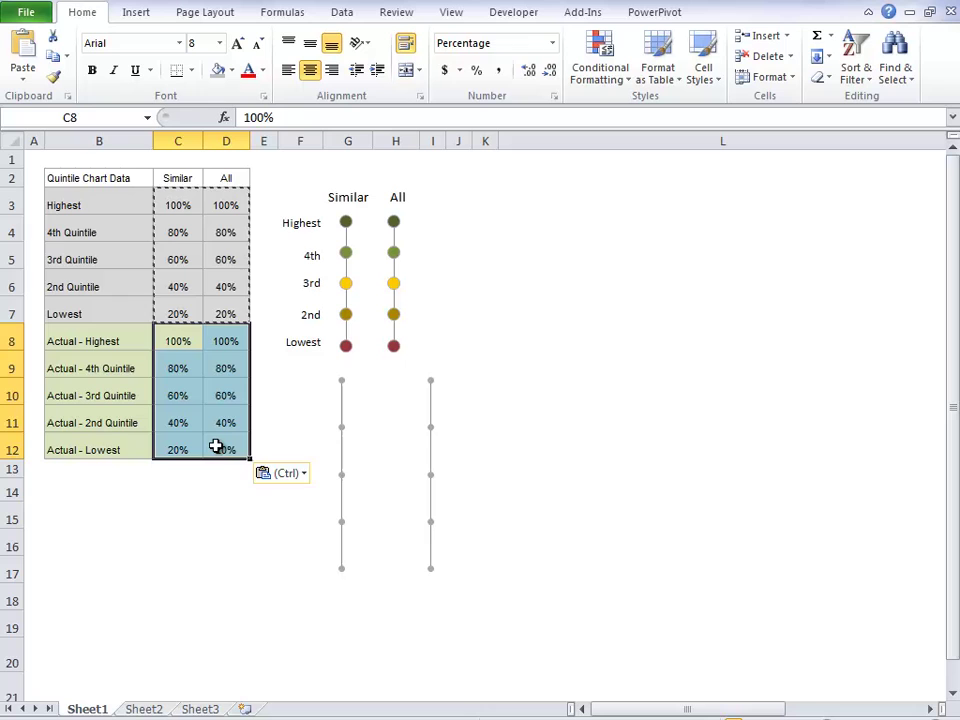
# - Copy C8:D12 and paste it into the lower chart as a sixth series
pyautogui.hotkey('ctrl', 'c')
pyautogui.click(368, 445)
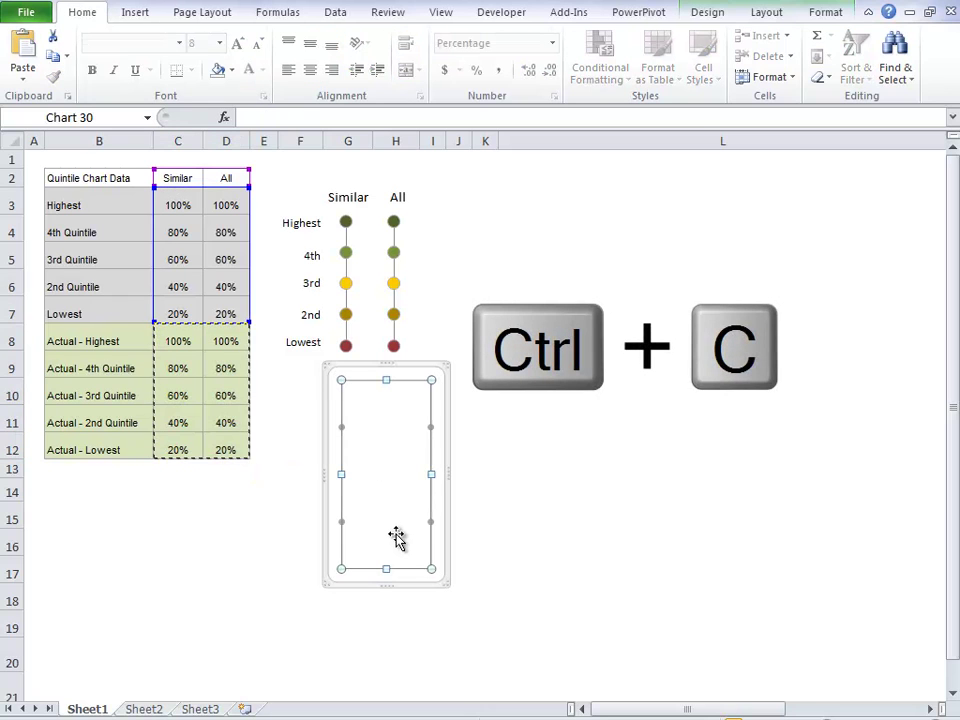
pyautogui.hotkey('ctrl', 'v')
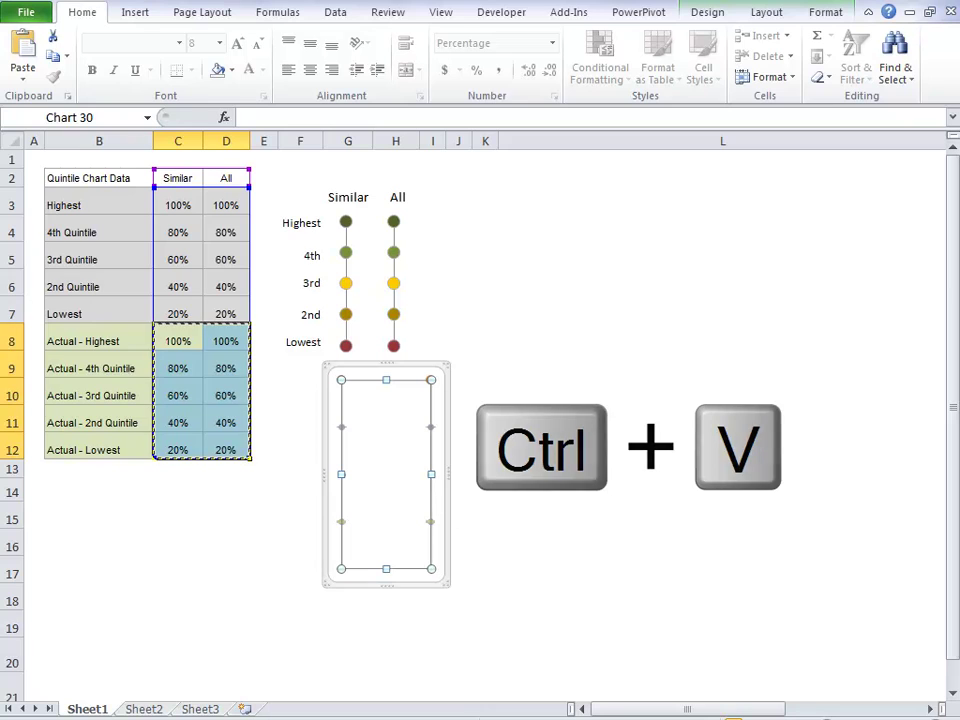
pyautogui.click(562, 460)
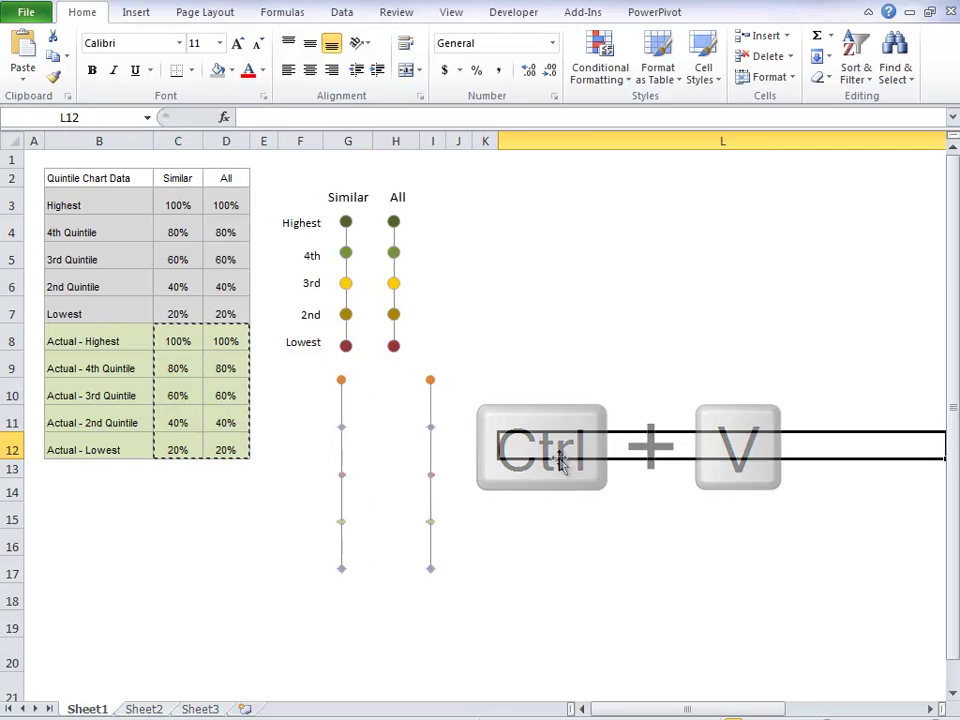
# - Make the new top series' markers built-in circles at size 9
pyautogui.click(433, 387)
pyautogui.doubleClick(430, 382)
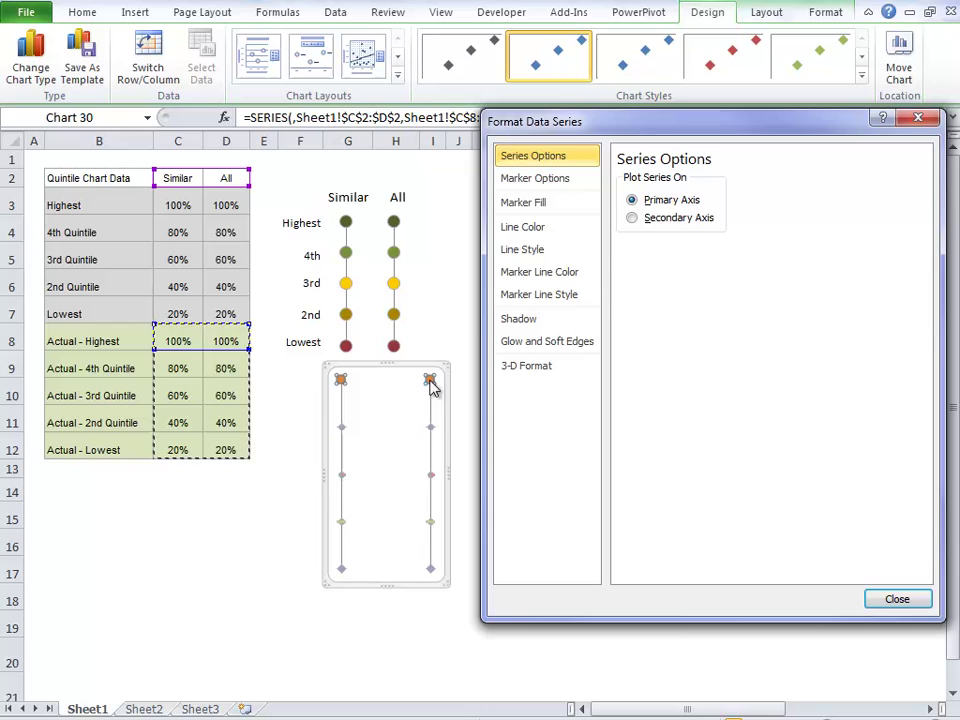
pyautogui.click(547, 182)
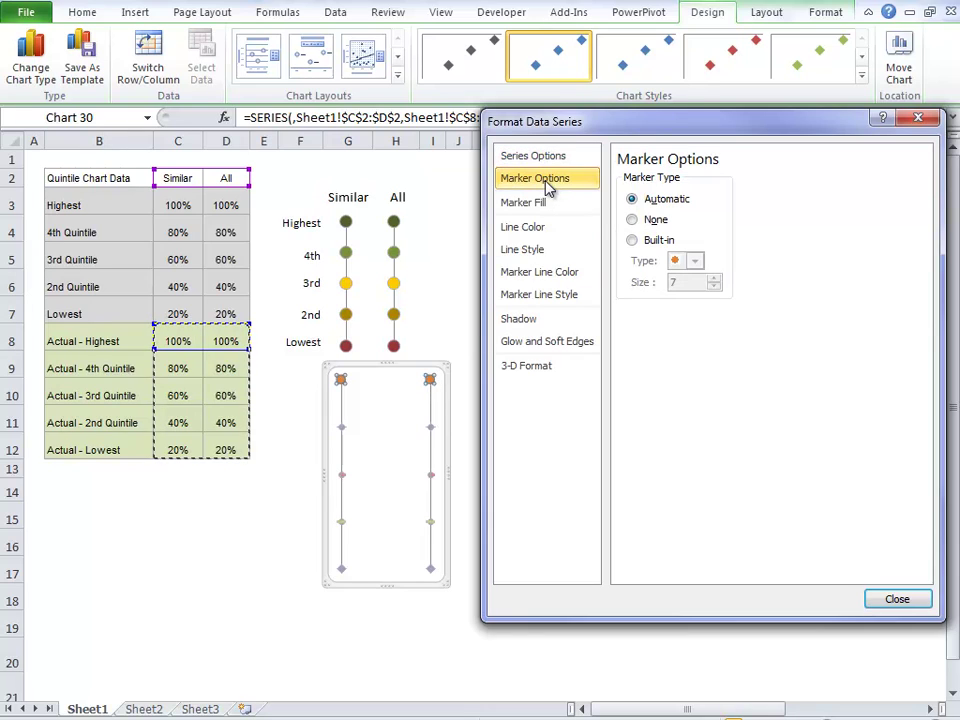
pyautogui.click(664, 240)
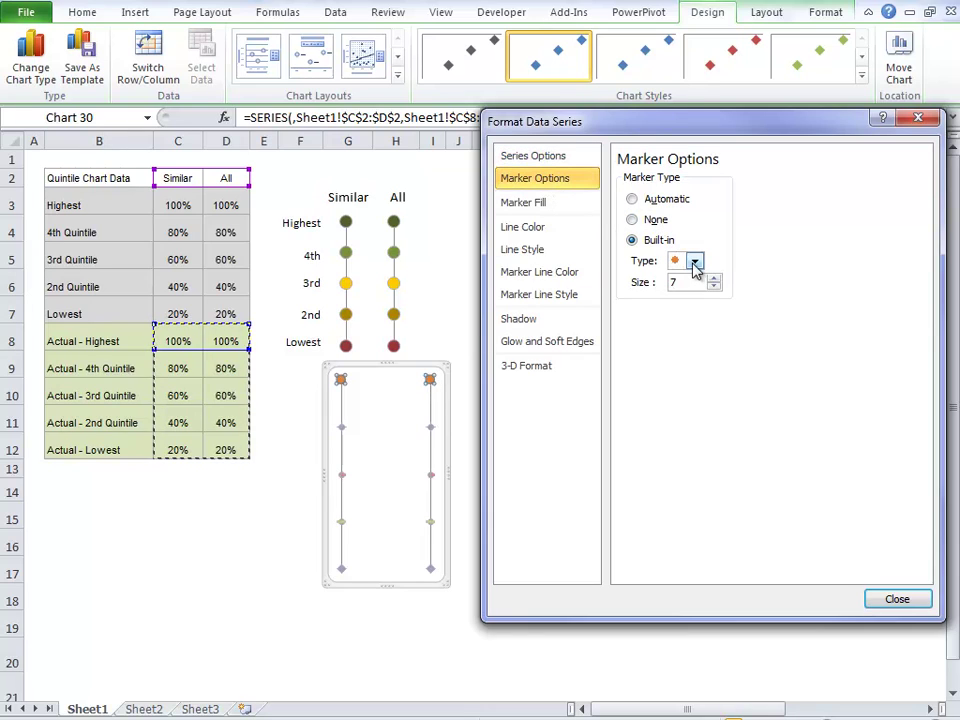
pyautogui.click(694, 261)
pyautogui.click(735, 302)
pyautogui.click(714, 279)
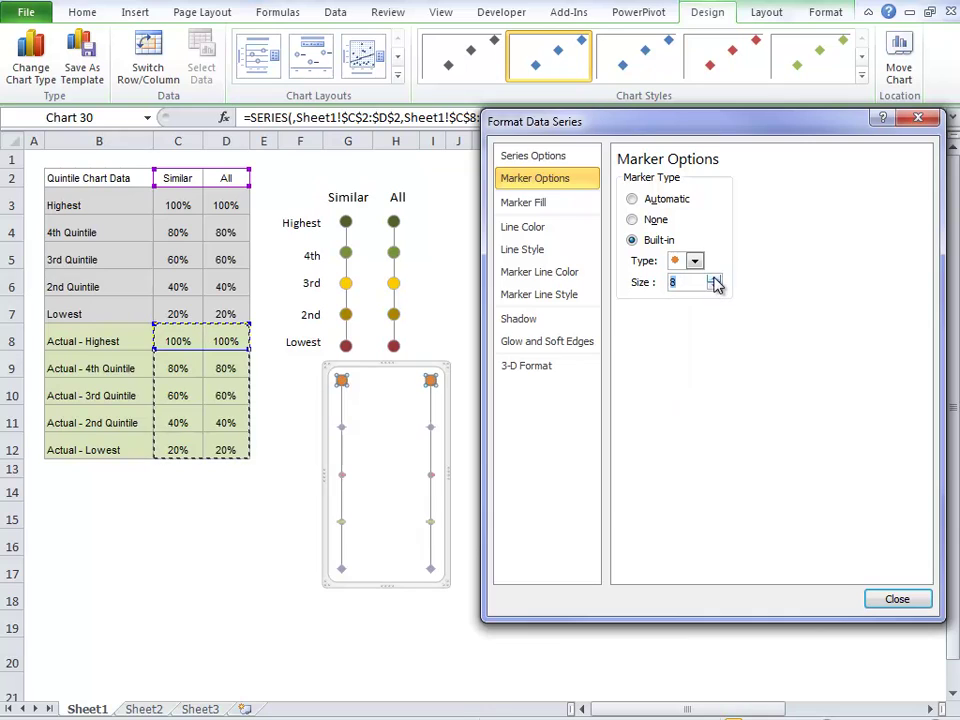
pyautogui.click(714, 279)
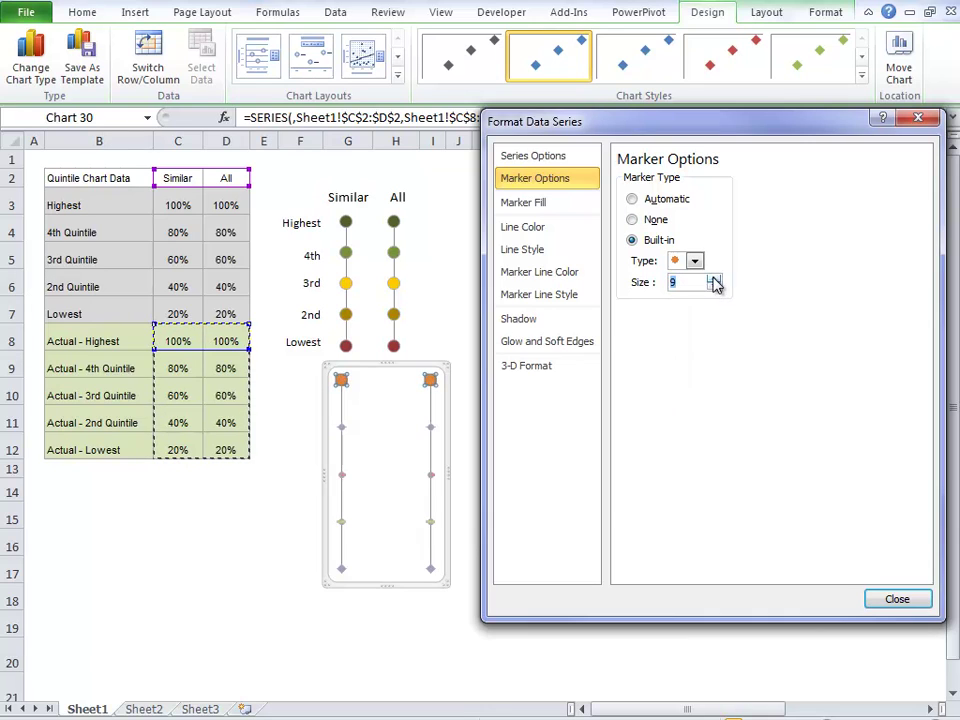
# - Fill the top actual markers solid dark green with a solid outline line
pyautogui.click(550, 204)
pyautogui.click(645, 199)
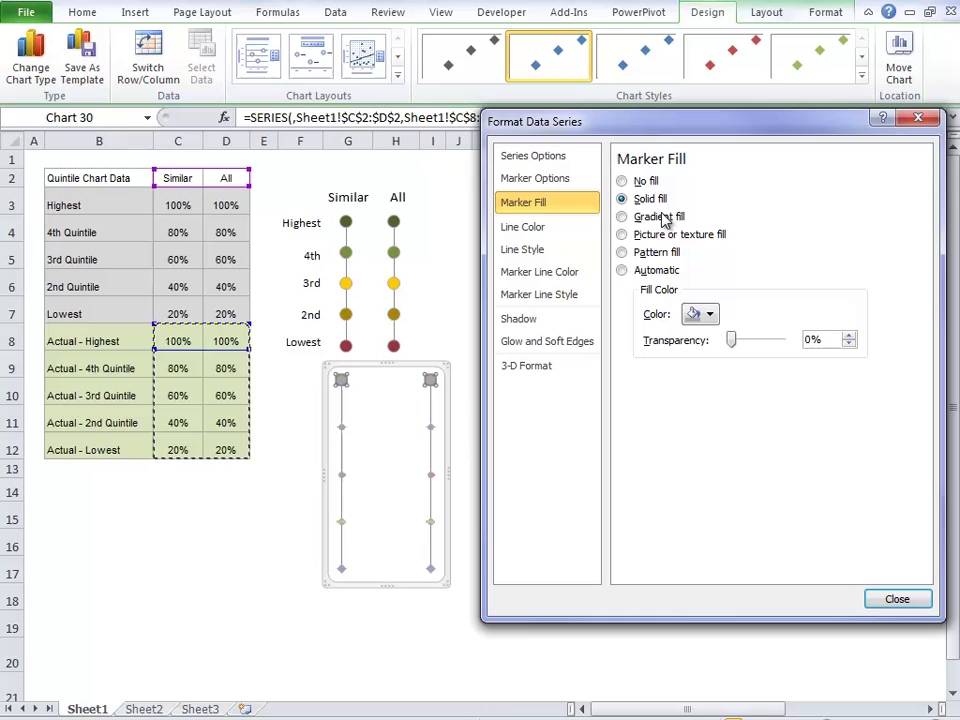
pyautogui.click(708, 314)
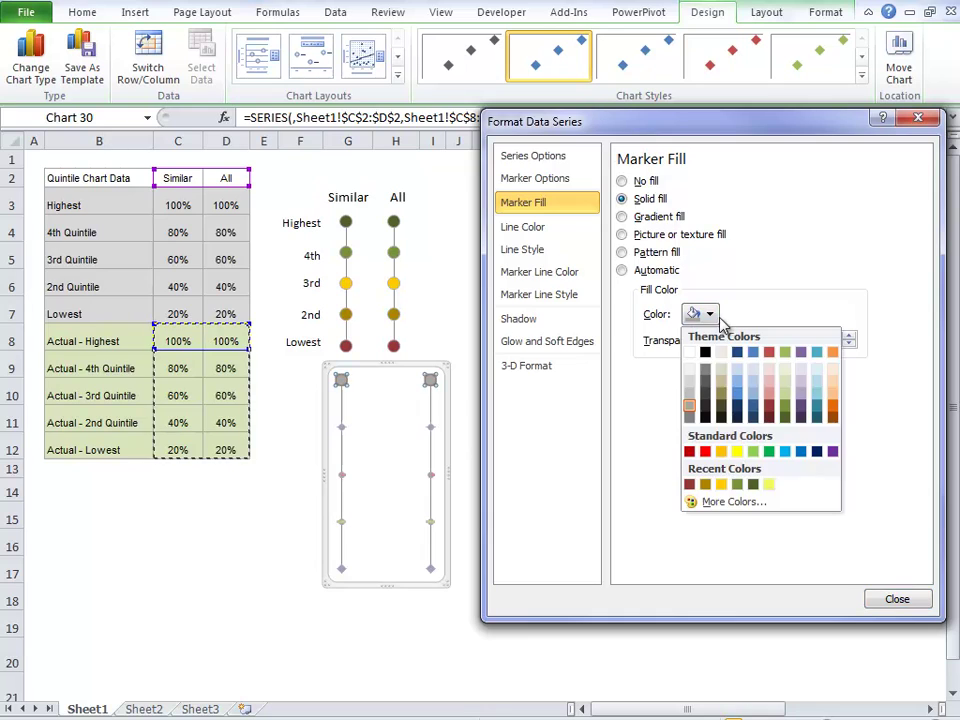
pyautogui.click(752, 486)
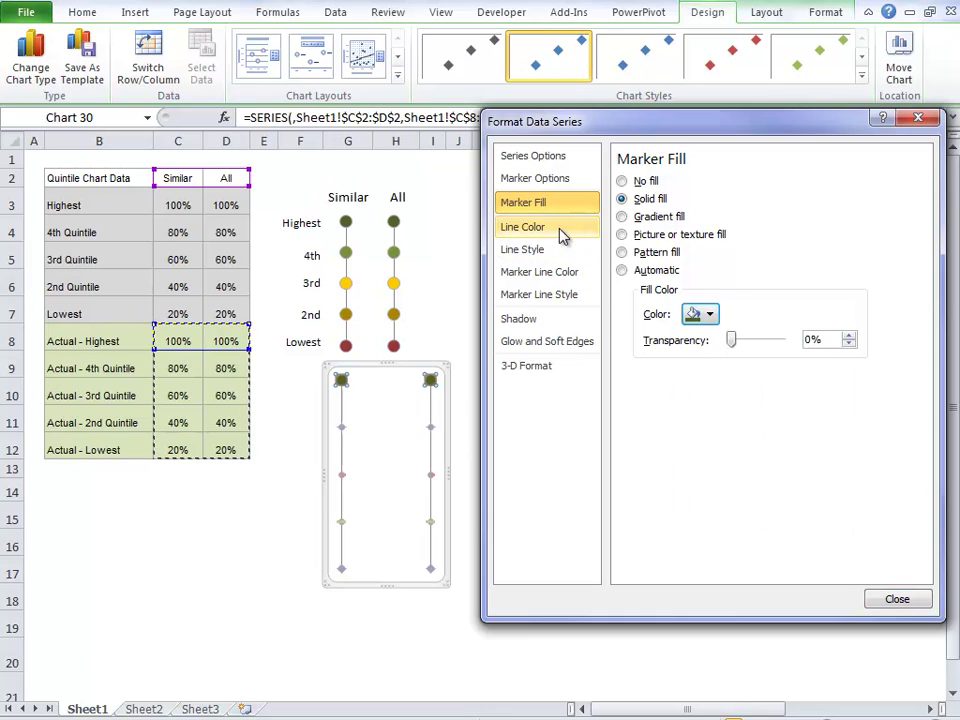
pyautogui.click(567, 274)
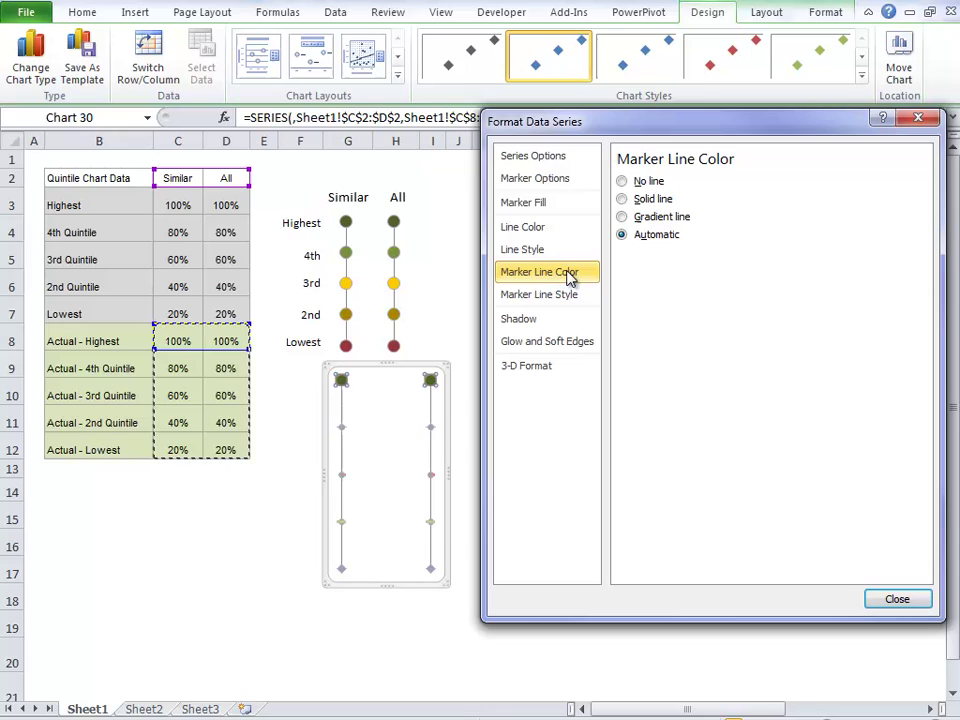
pyautogui.click(647, 201)
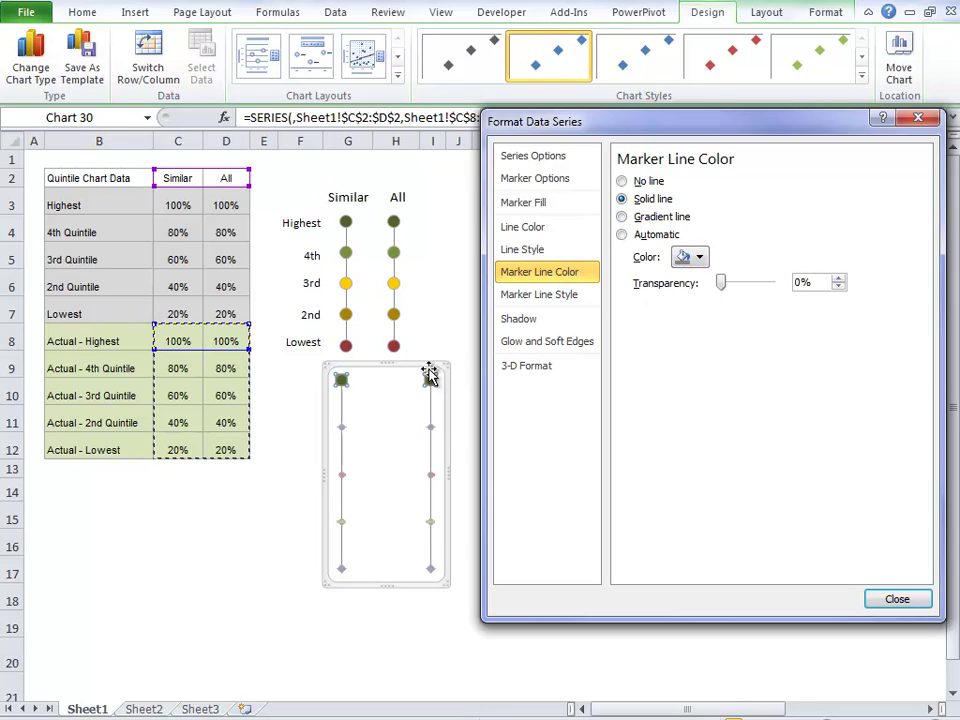
pyautogui.click(895, 603)
pyautogui.click(625, 447)
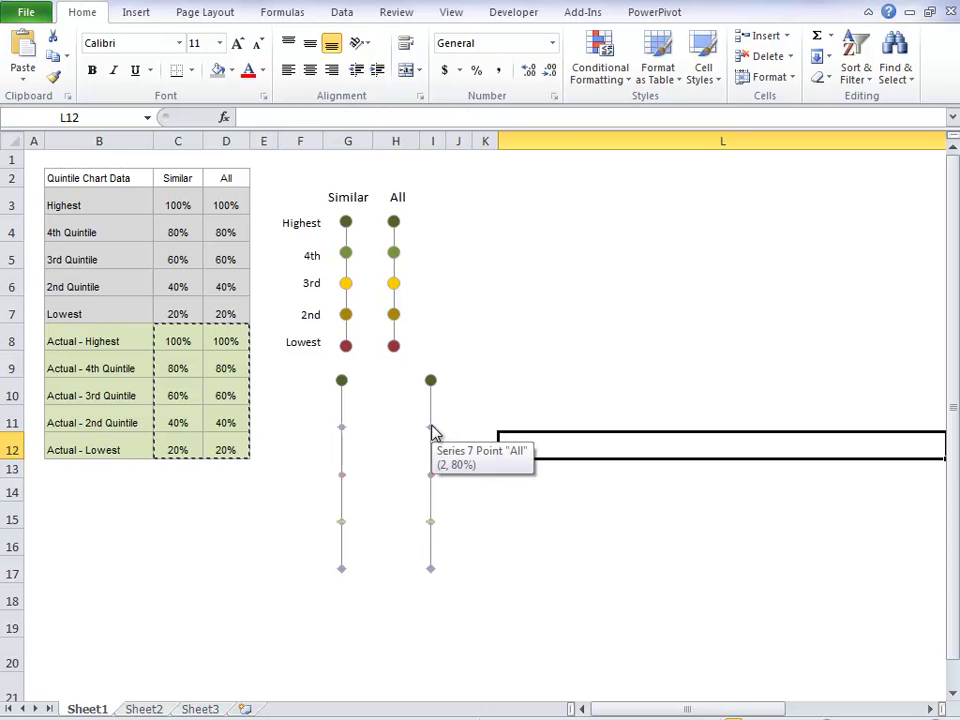
# - Make the Actual - 4th Quintile markers built-in circles at size 9
pyautogui.doubleClick(430, 428)
pyautogui.click(547, 182)
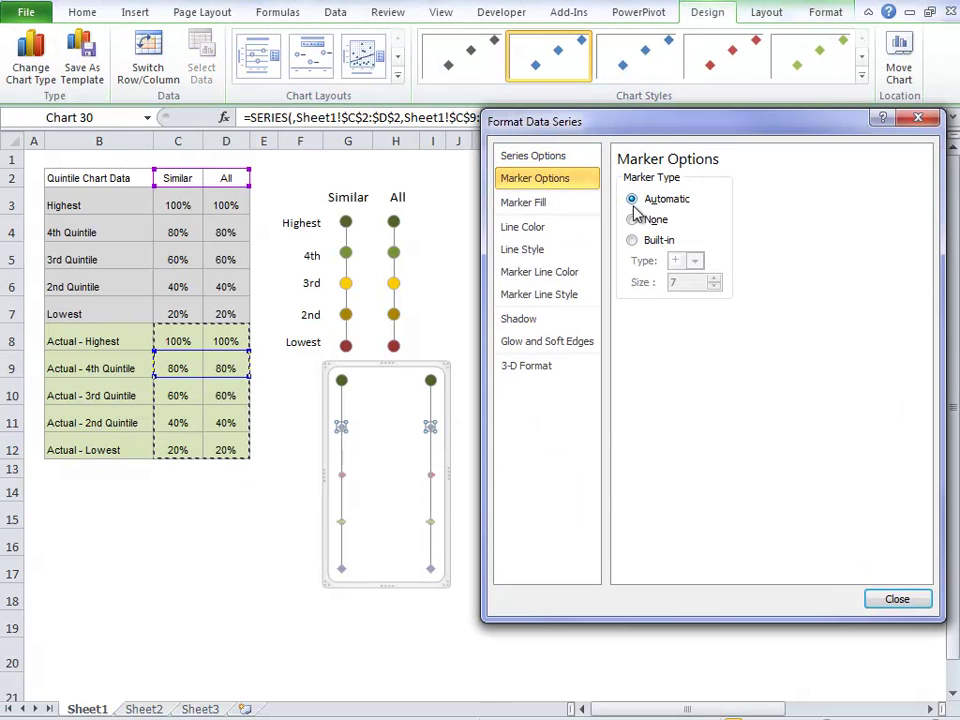
pyautogui.click(658, 241)
pyautogui.click(694, 260)
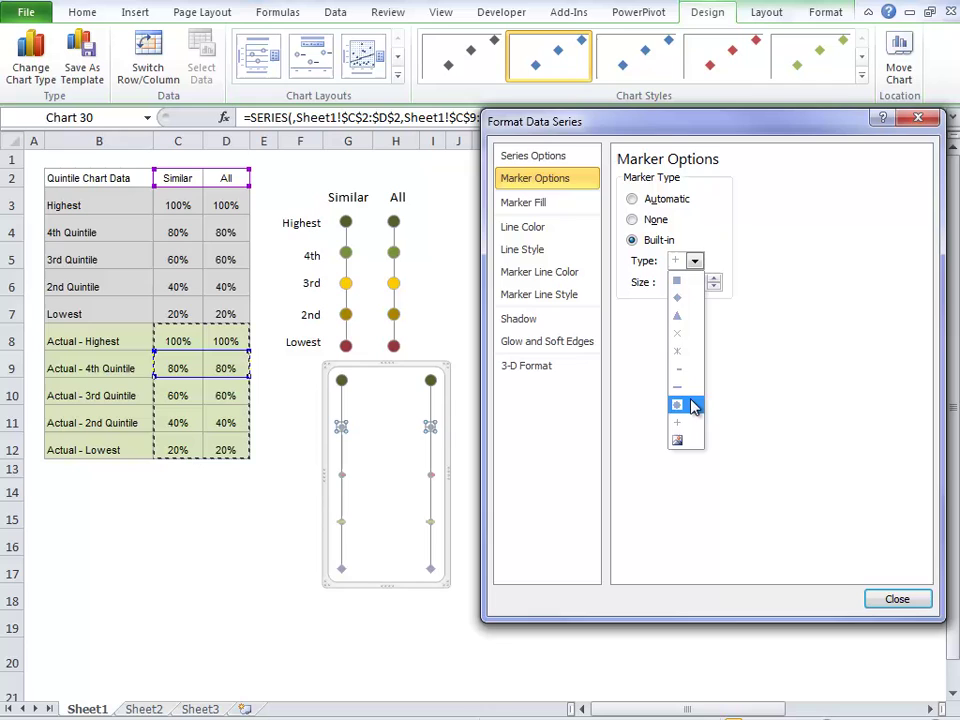
pyautogui.click(693, 405)
pyautogui.click(713, 279)
pyautogui.click(713, 279)
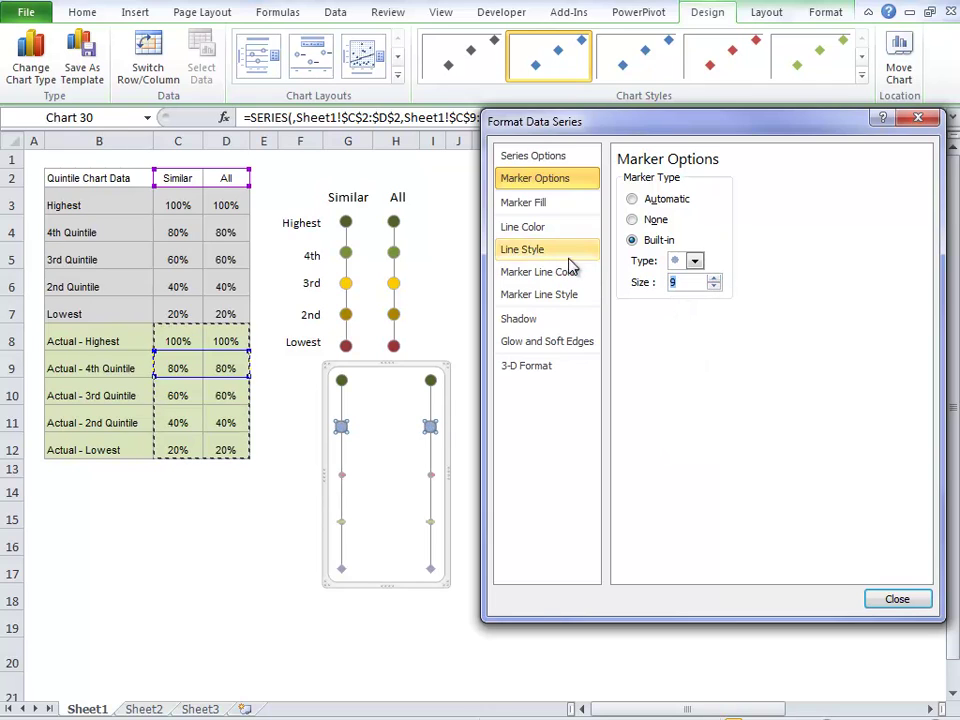
# - Fill the 4th Quintile markers solid olive green with a solid outline line
pyautogui.click(540, 203)
pyautogui.click(652, 198)
pyautogui.click(710, 315)
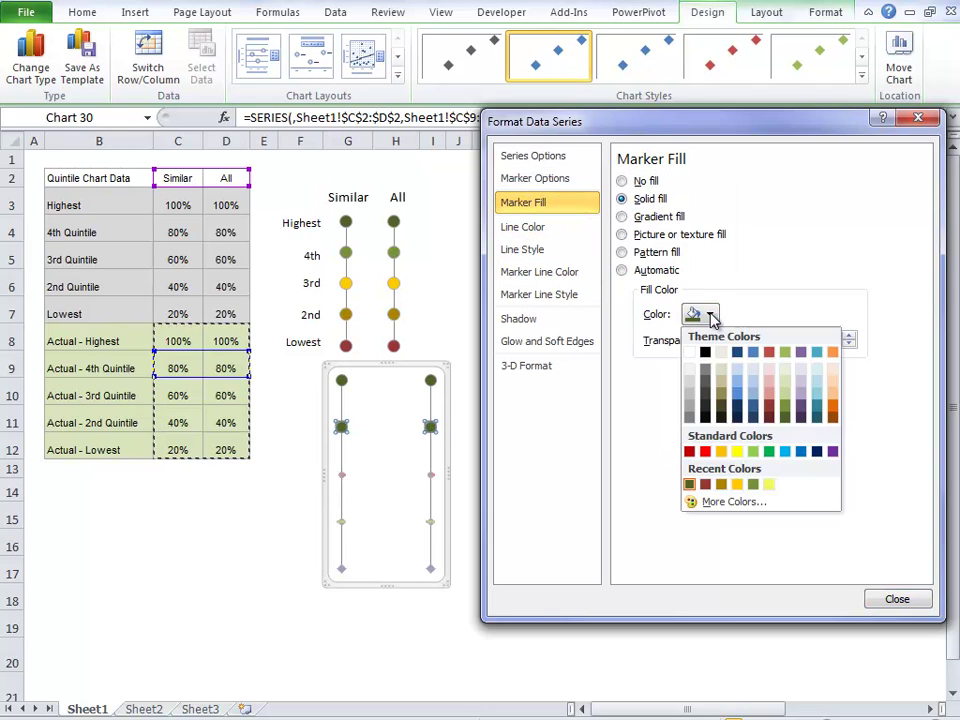
pyautogui.click(754, 485)
pyautogui.click(545, 272)
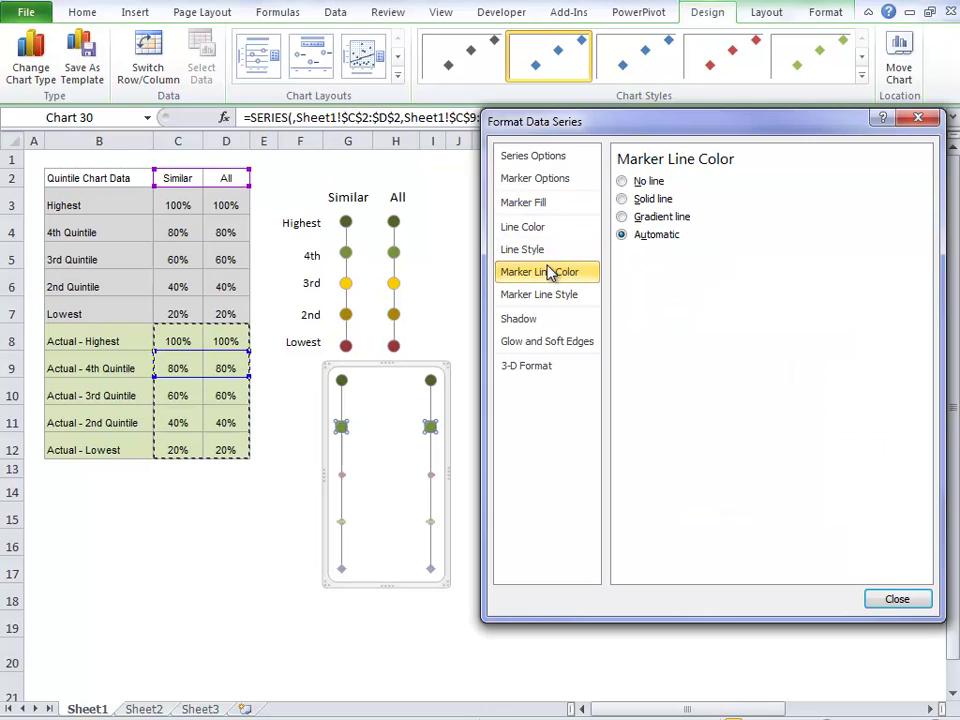
pyautogui.click(645, 202)
pyautogui.click(428, 617)
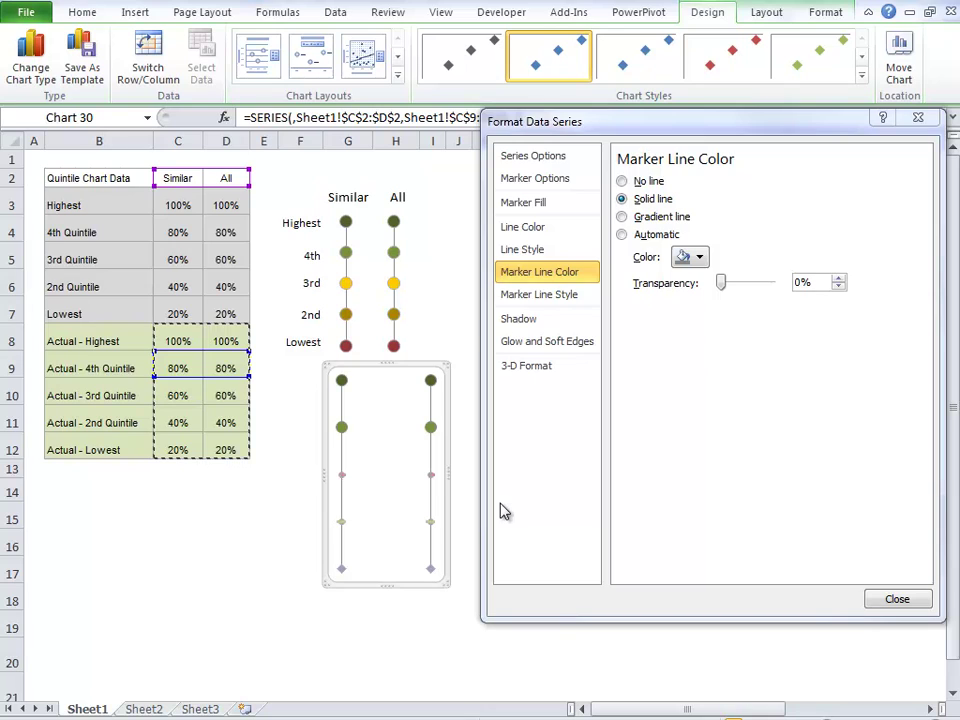
# - Format the Actual - 3rd Quintile dots as size-9 solid yellow circles with solid outlines
pyautogui.click(432, 475)
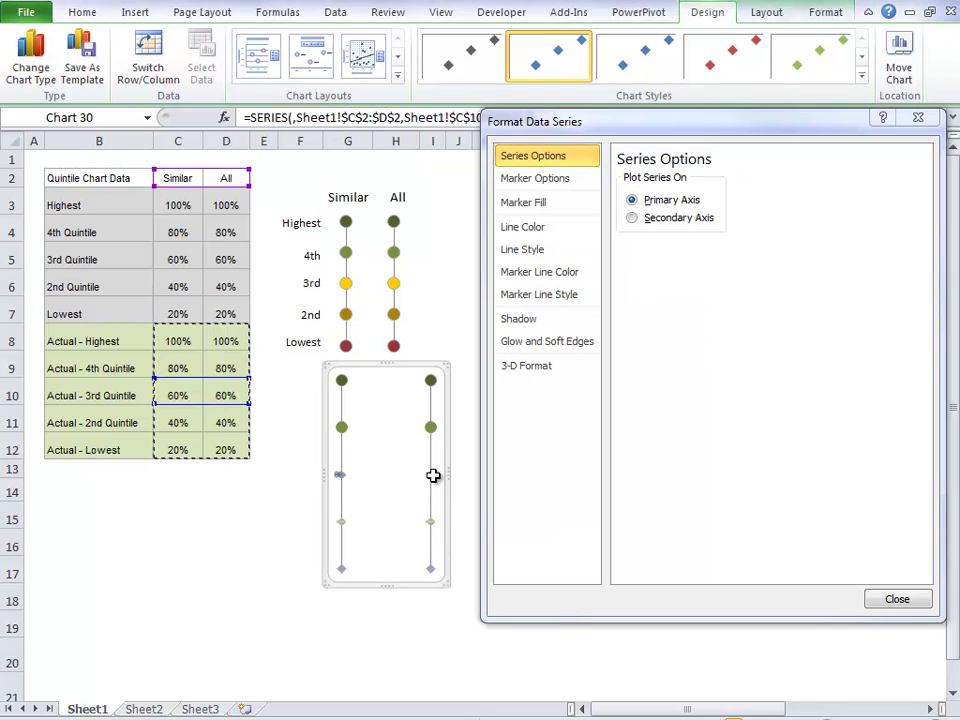
pyautogui.click(535, 178)
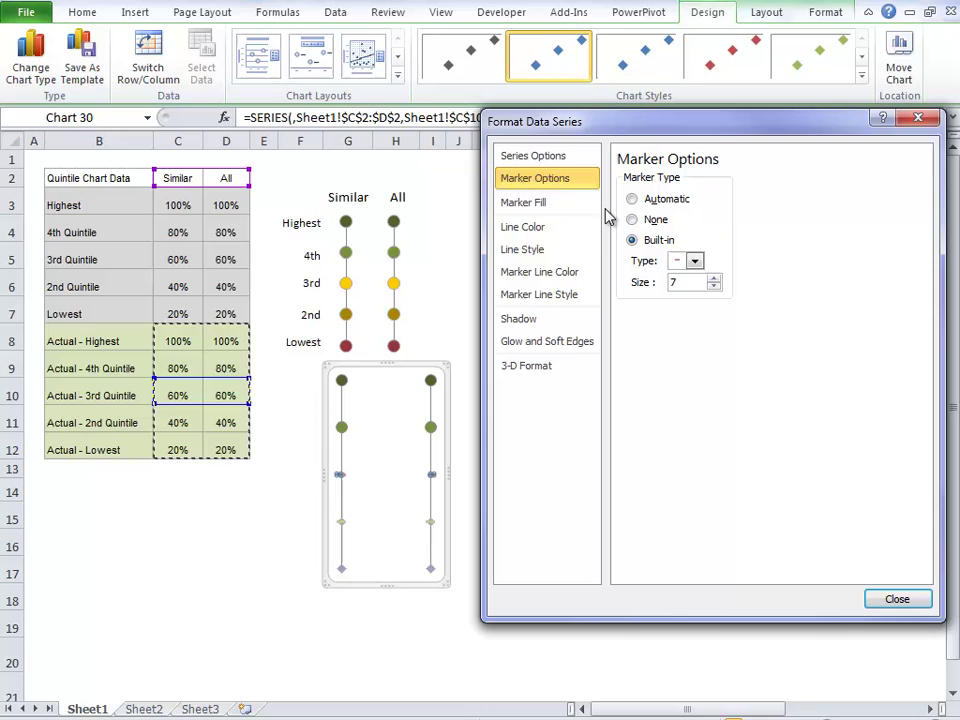
pyautogui.click(694, 261)
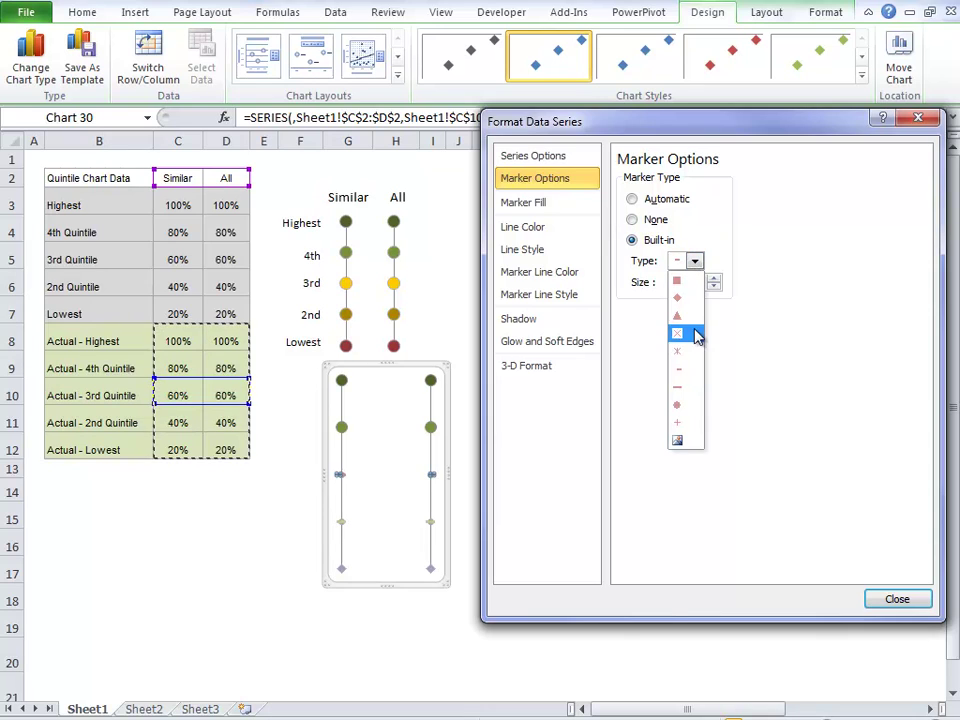
pyautogui.click(680, 408)
pyautogui.click(713, 279)
pyautogui.click(713, 279)
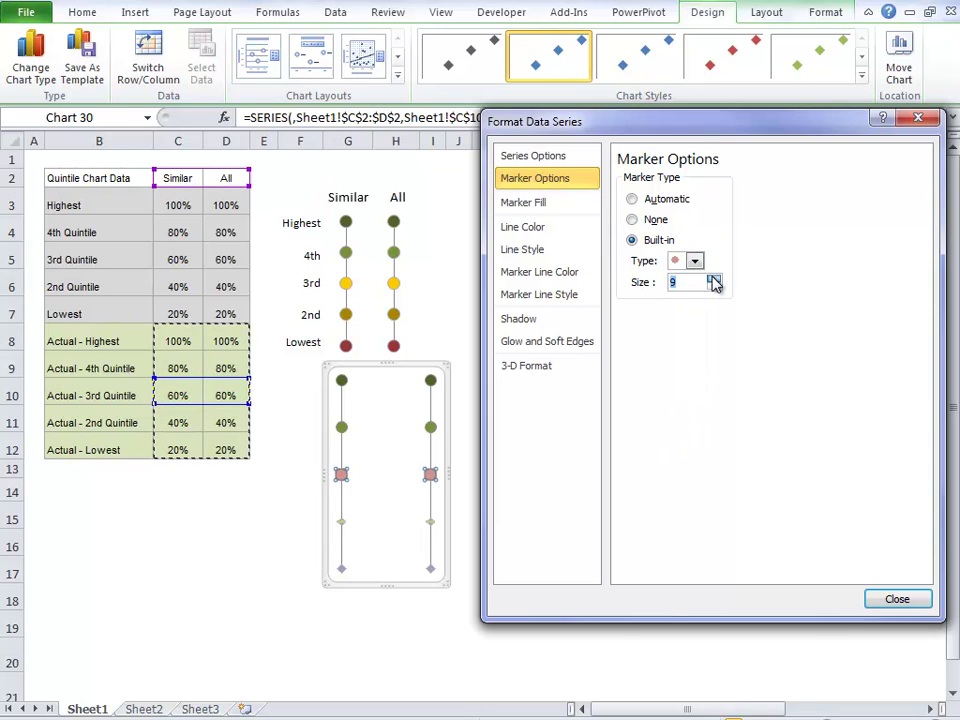
pyautogui.click(530, 202)
pyautogui.click(636, 198)
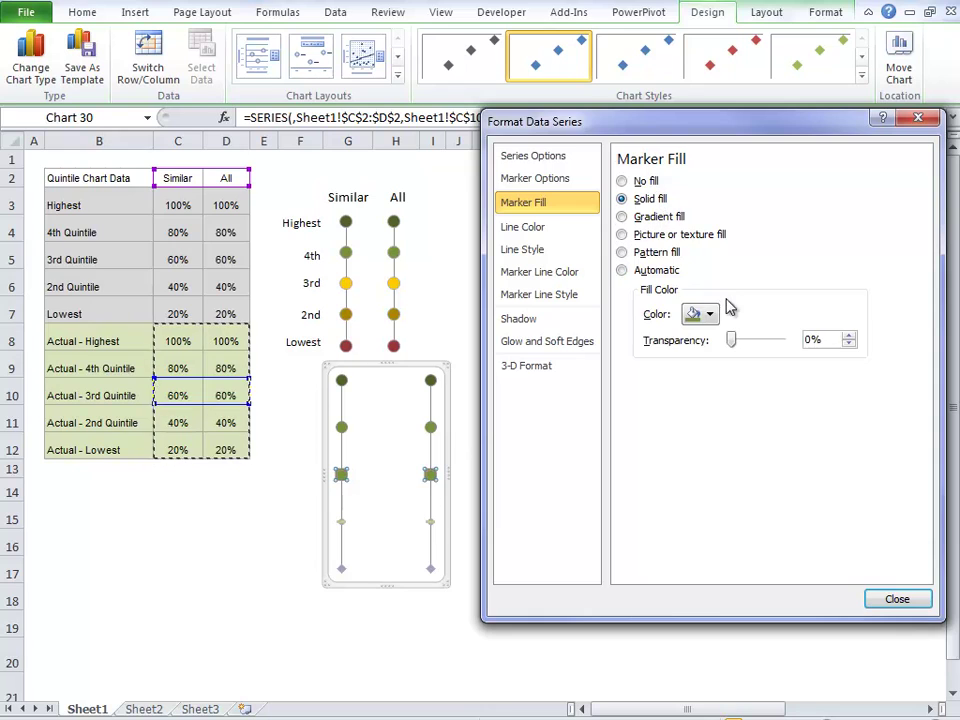
pyautogui.click(709, 314)
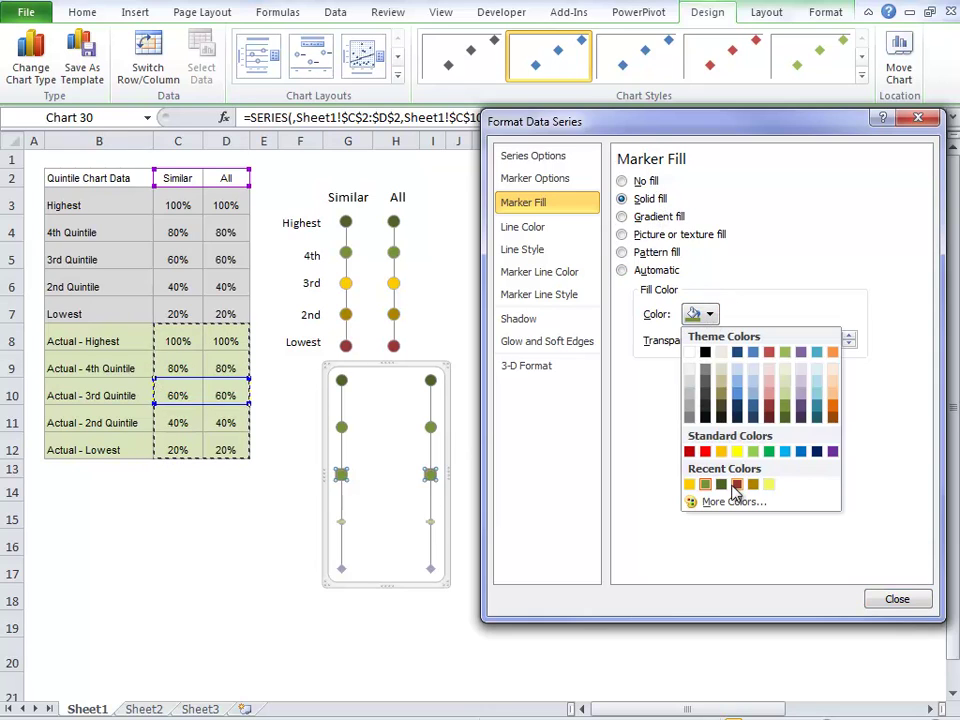
pyautogui.click(690, 485)
pyautogui.click(560, 273)
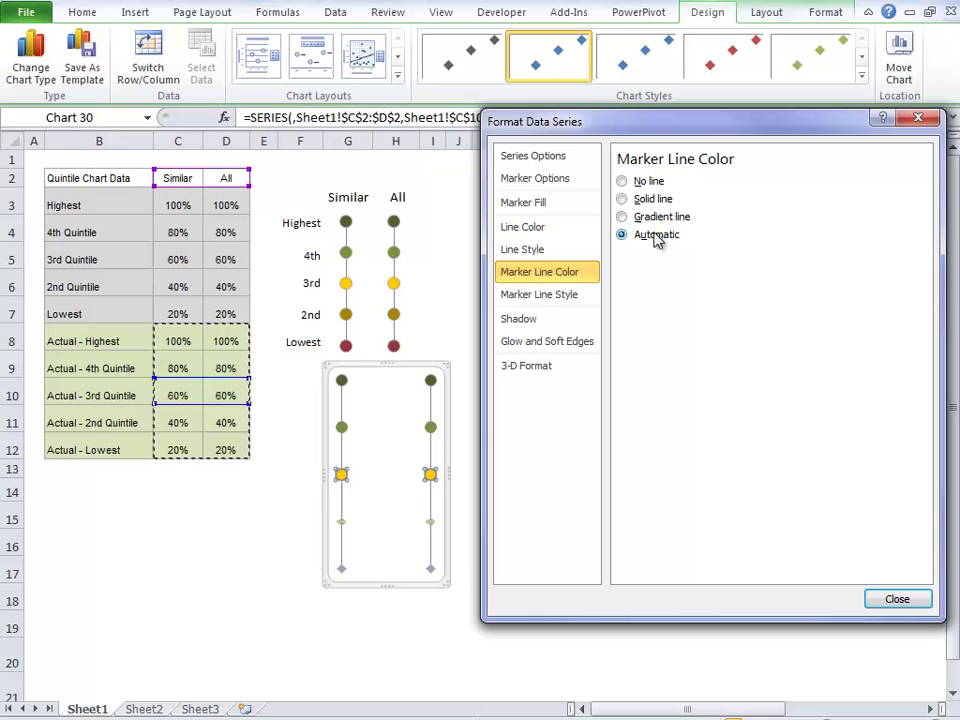
pyautogui.hotkey('alt', 's')
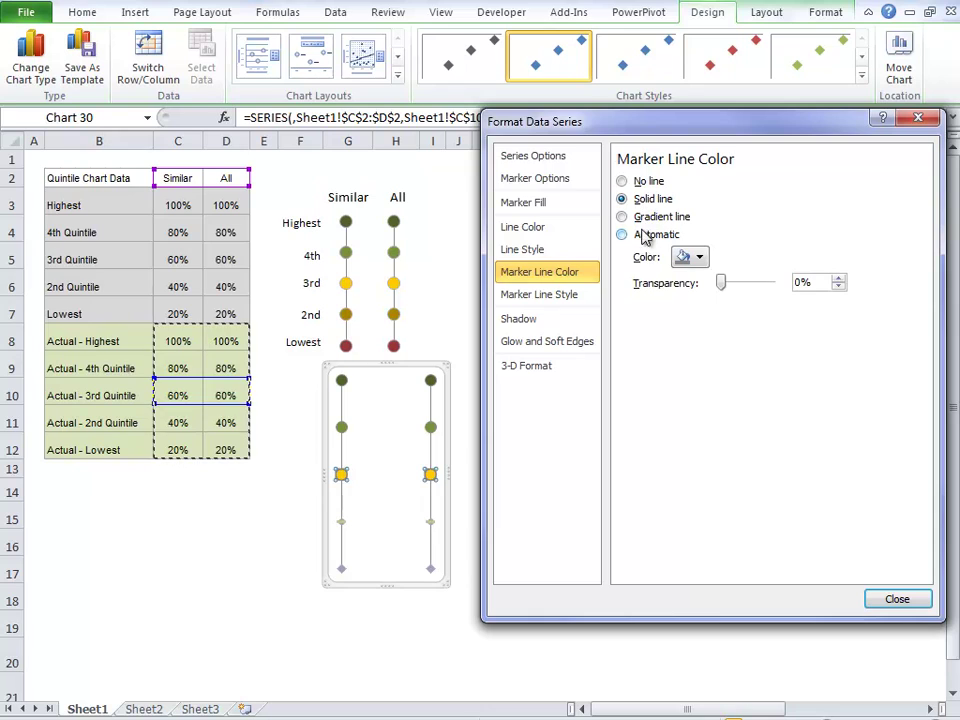
# - Format the Actual - 2nd Quintile dots as size-9 solid dark gold circles with solid outlines
pyautogui.click(431, 522)
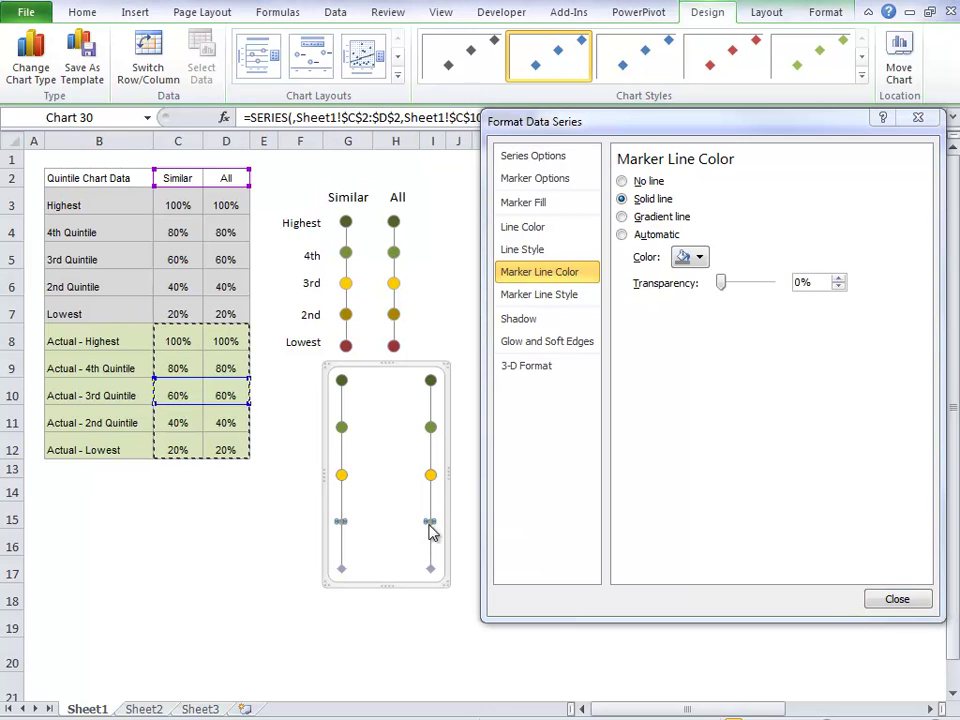
pyautogui.click(535, 178)
pyautogui.click(660, 240)
pyautogui.click(693, 261)
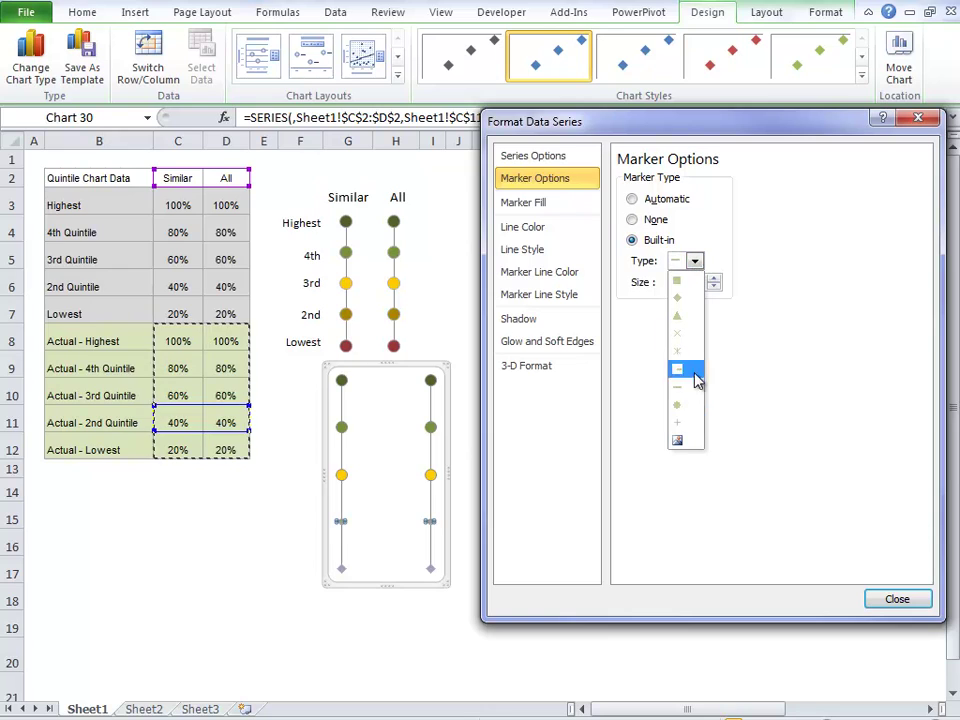
pyautogui.click(696, 402)
pyautogui.click(713, 278)
pyautogui.click(713, 278)
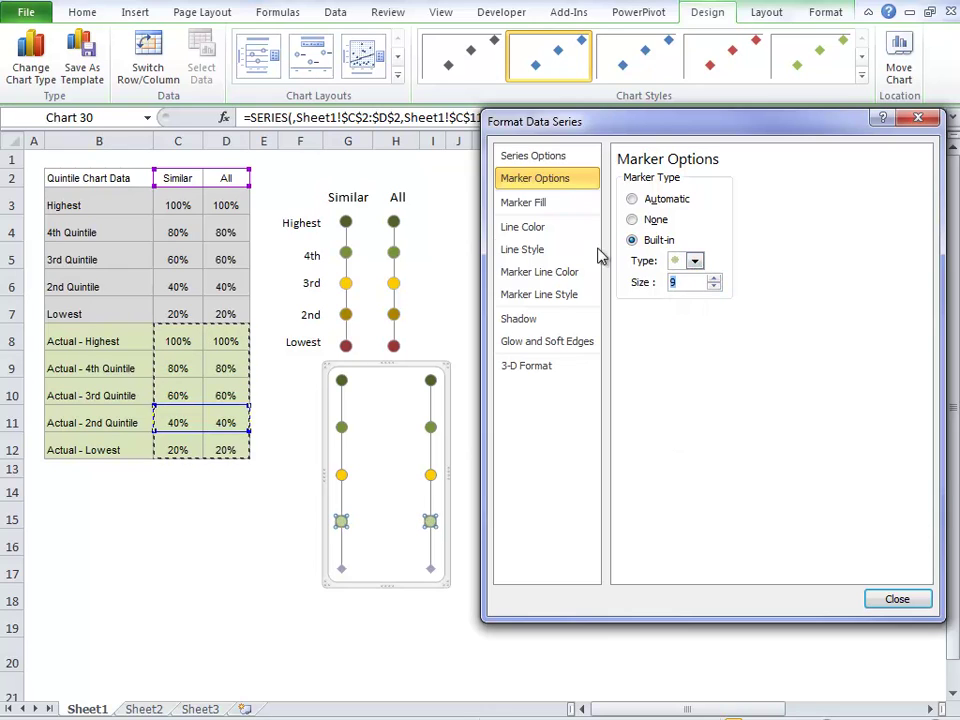
pyautogui.click(550, 204)
pyautogui.click(645, 199)
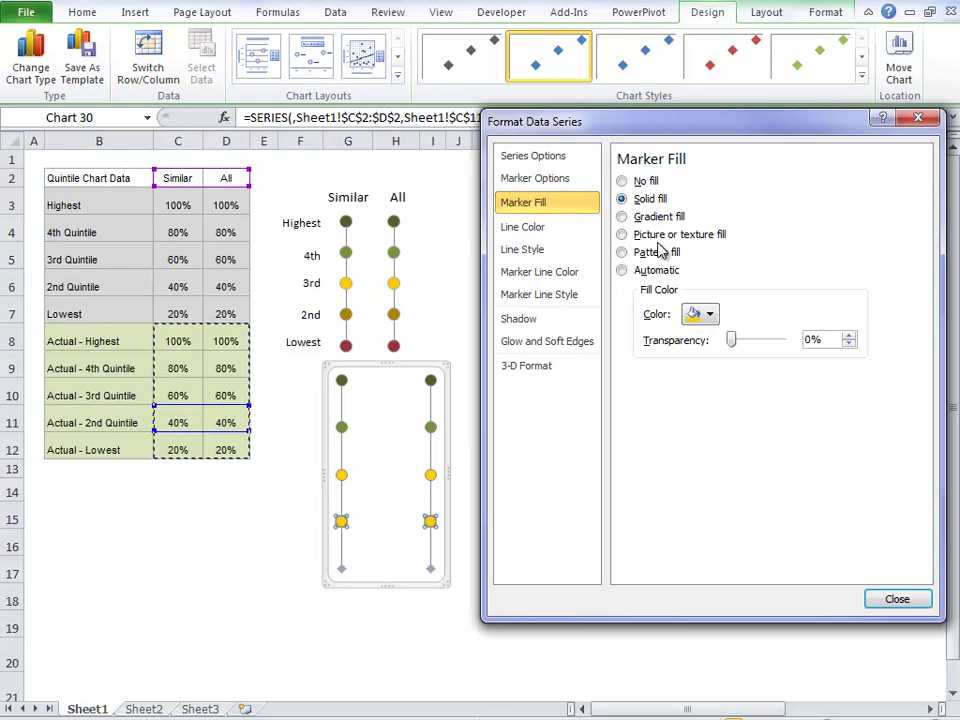
pyautogui.click(709, 315)
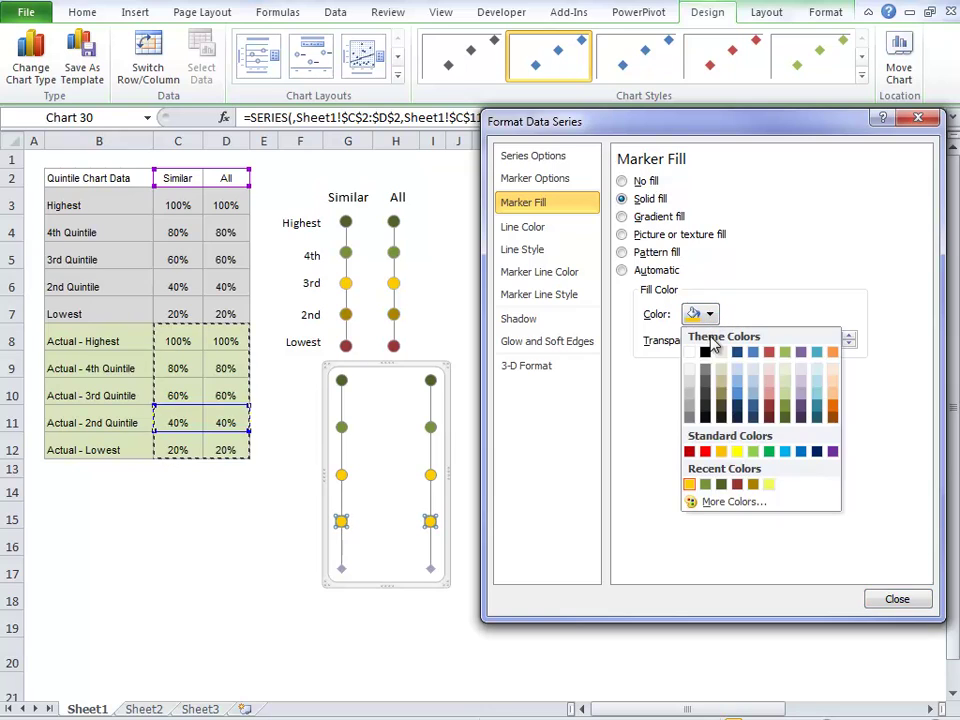
pyautogui.click(753, 484)
pyautogui.click(560, 273)
pyautogui.click(622, 199)
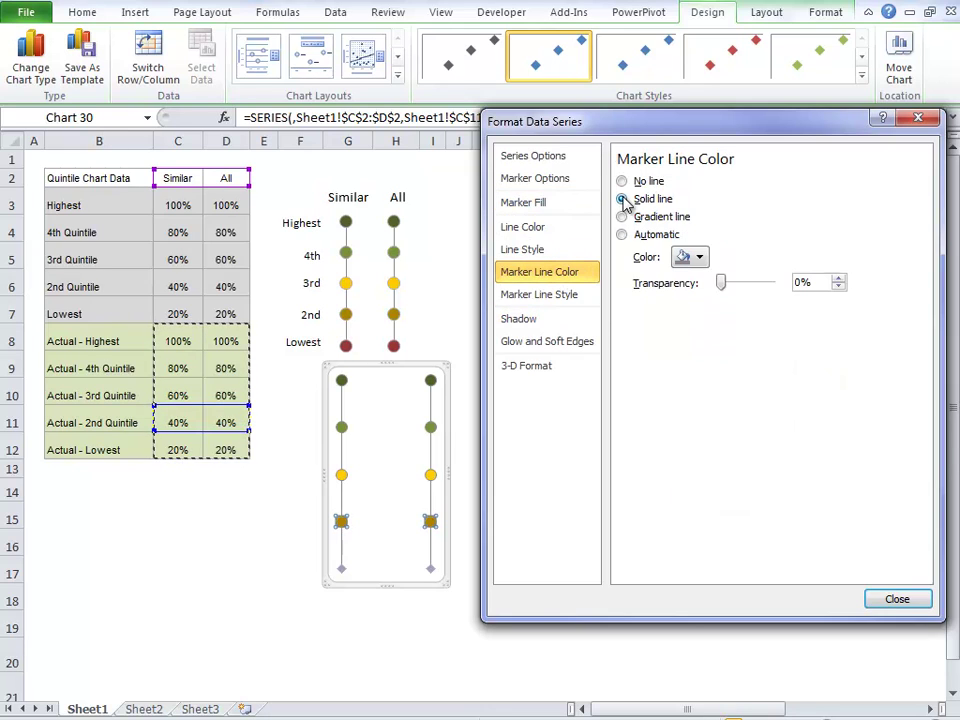
# - Format the Actual - Lowest dots as size-9 solid dark red circles with solid outlines
pyautogui.click(430, 570)
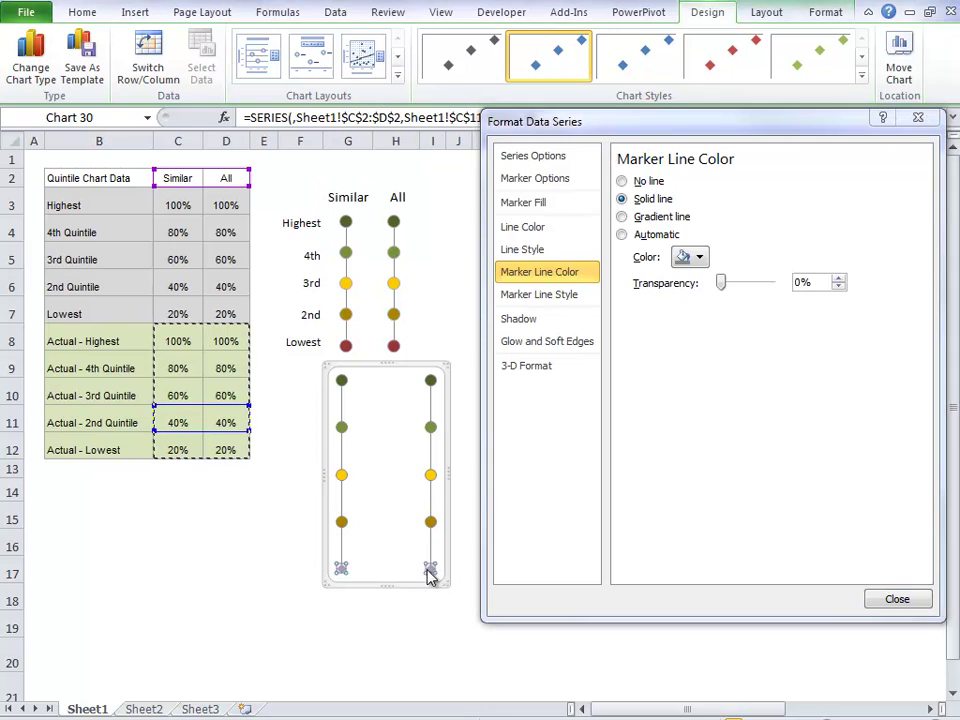
pyautogui.click(562, 180)
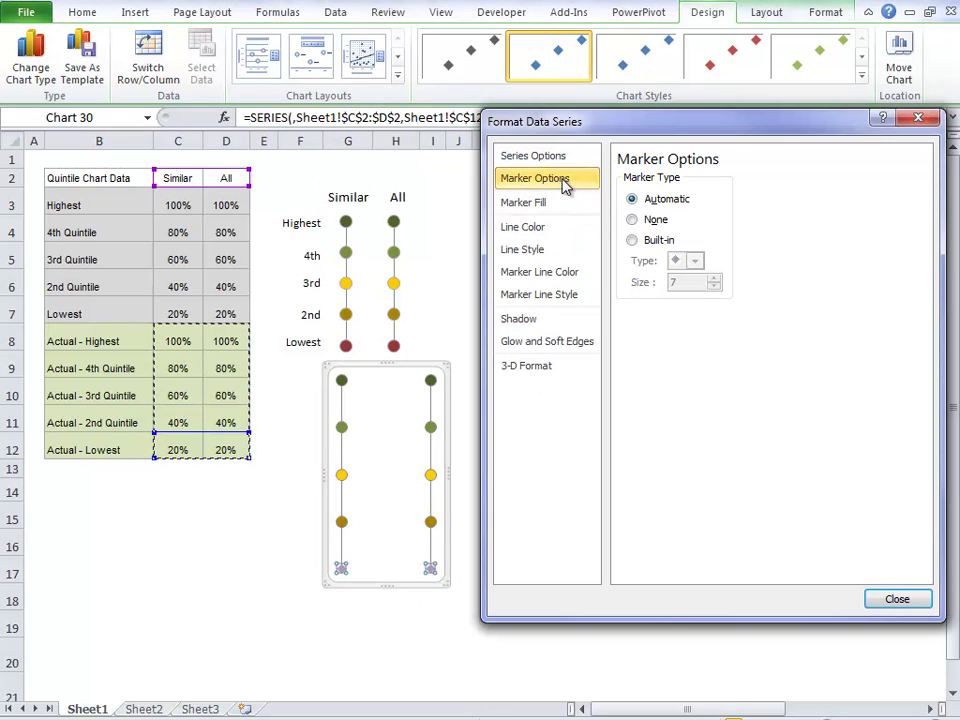
pyautogui.click(633, 240)
pyautogui.click(694, 260)
pyautogui.click(691, 405)
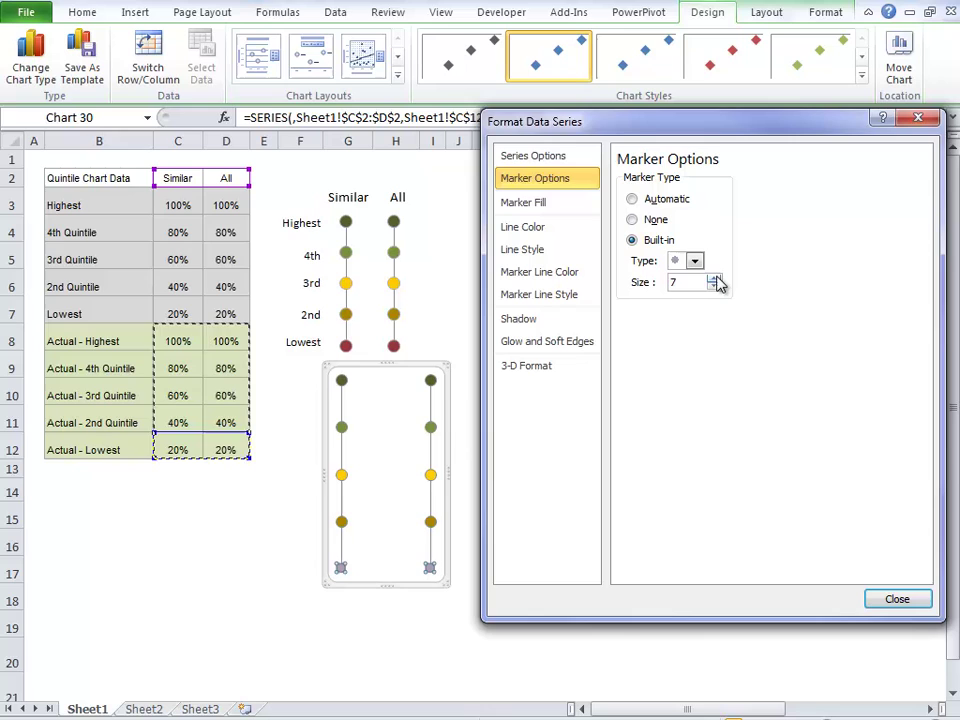
pyautogui.click(715, 279)
pyautogui.click(715, 279)
pyautogui.click(562, 205)
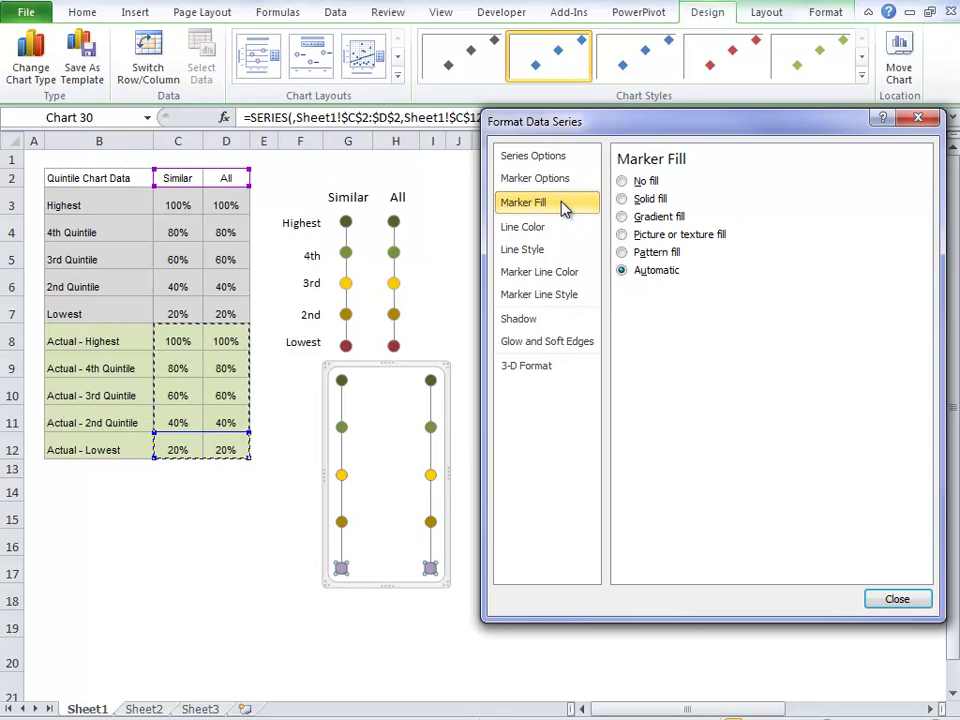
pyautogui.click(641, 200)
pyautogui.click(700, 316)
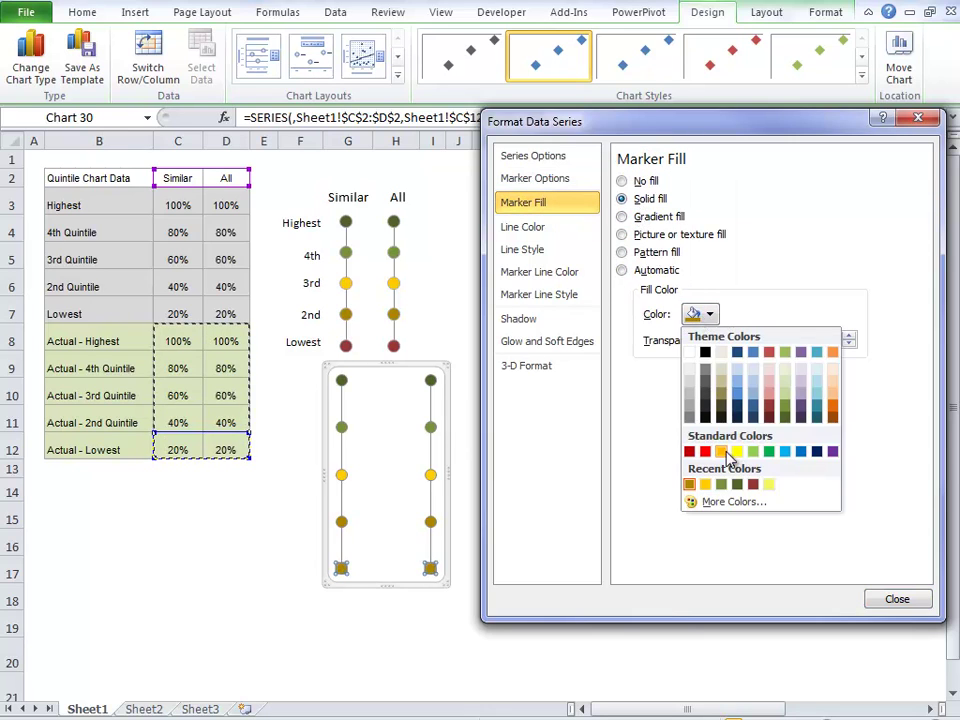
pyautogui.click(752, 485)
pyautogui.click(539, 271)
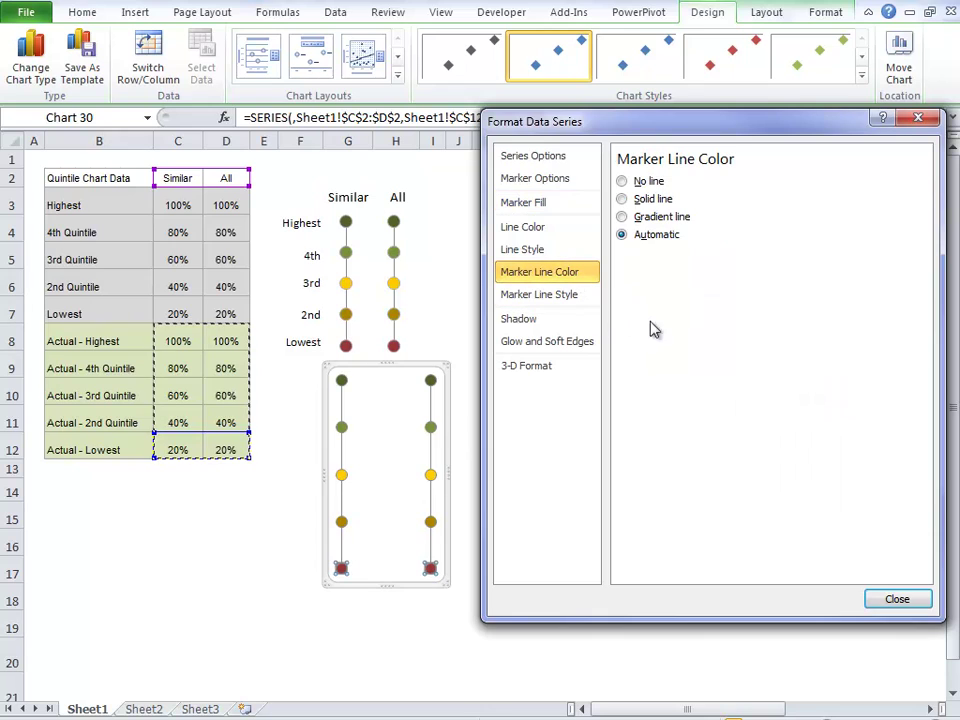
pyautogui.click(623, 199)
pyautogui.click(897, 599)
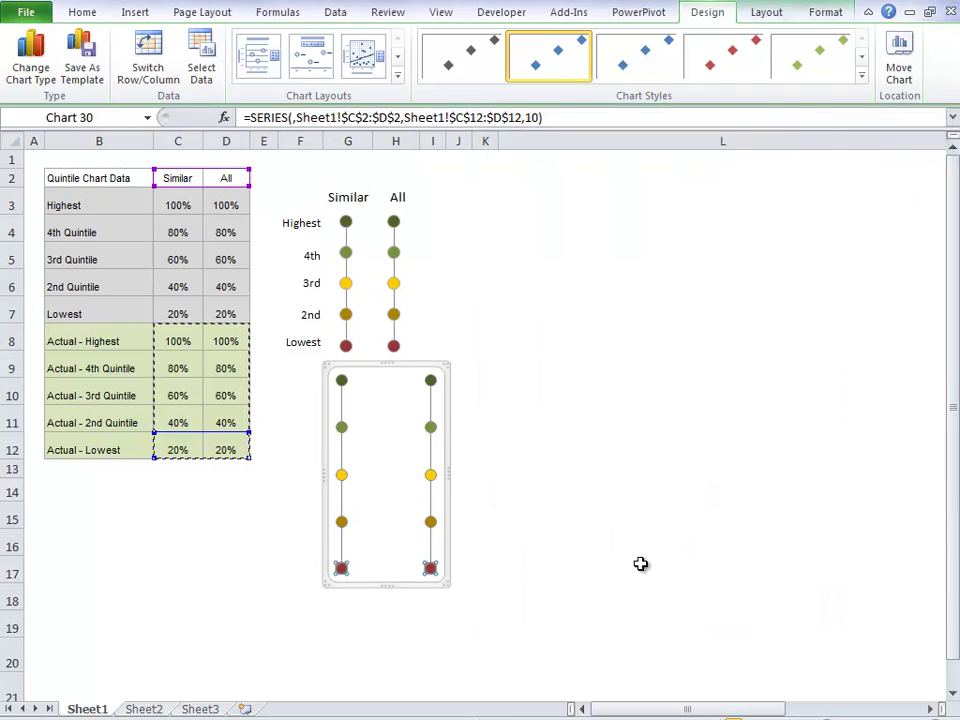
# - Shrink the second dot chart's plot area and move it up beside the first chart
pyautogui.click(639, 564)
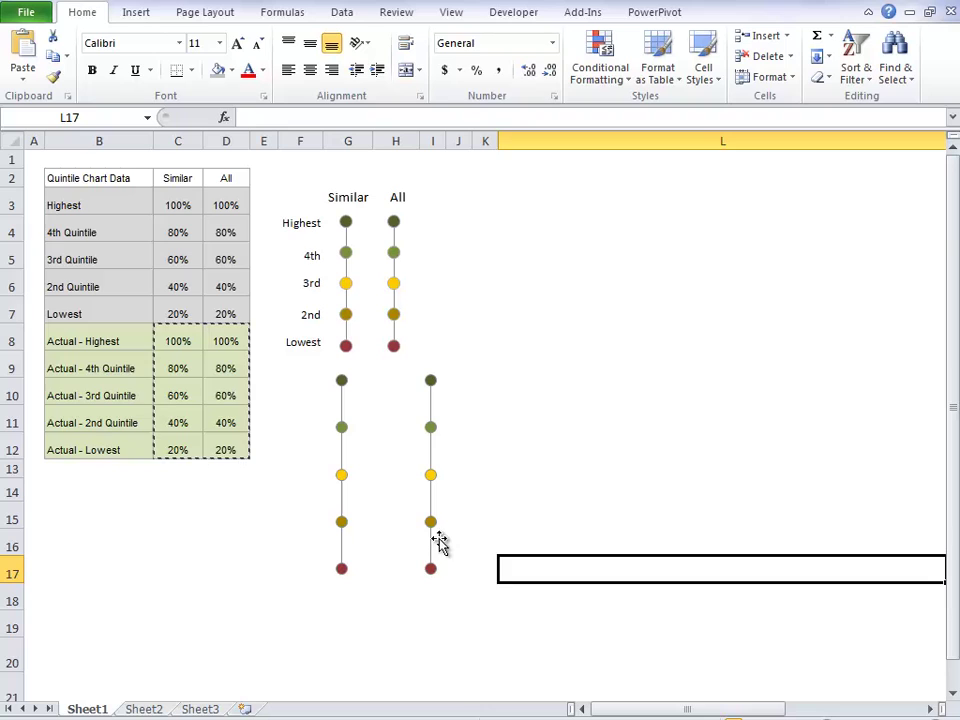
pyautogui.click(409, 525)
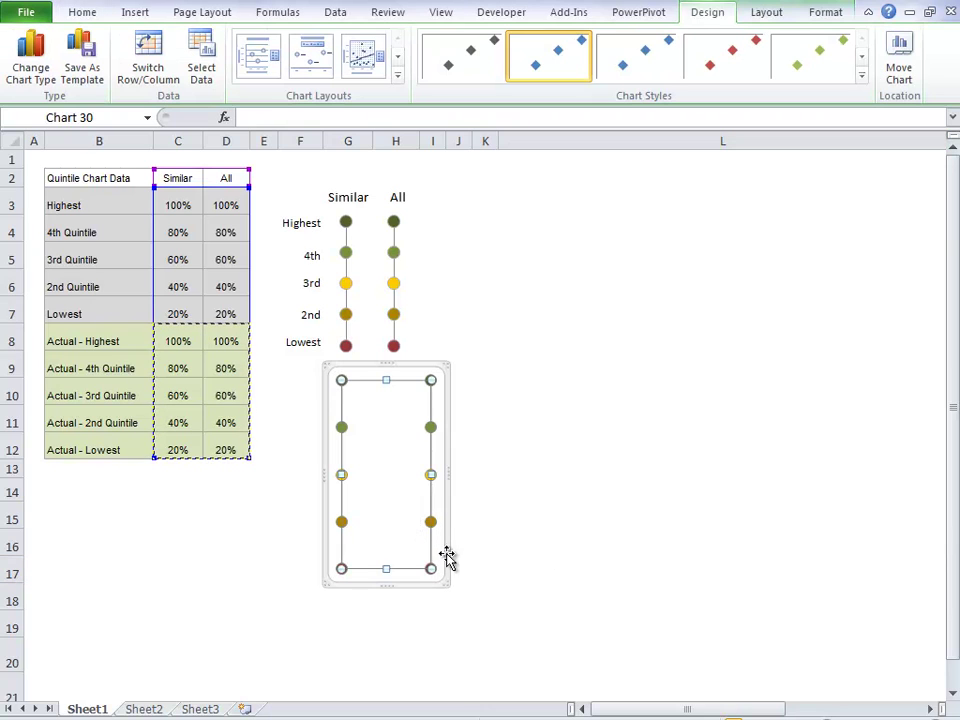
pyautogui.moveTo(442, 578); pyautogui.dragTo(405, 521)
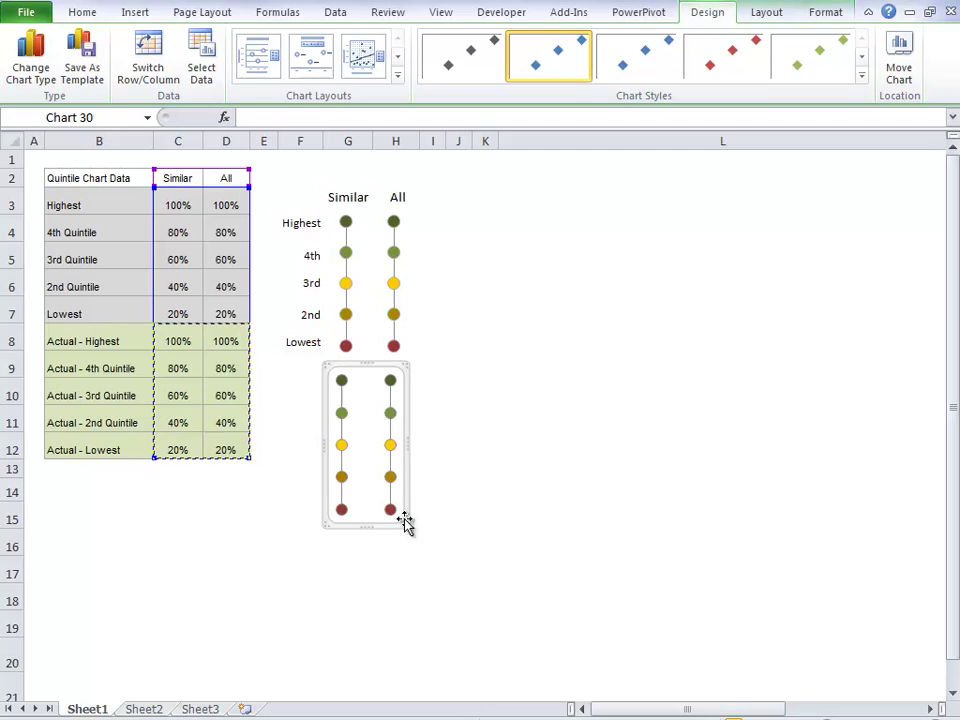
pyautogui.moveTo(405, 436); pyautogui.dragTo(521, 274)
# - Check the chart's alignment against the Similar/All headings, rows 4–10 and columns G–H
pyautogui.moveTo(356, 195); pyautogui.dragTo(396, 197)
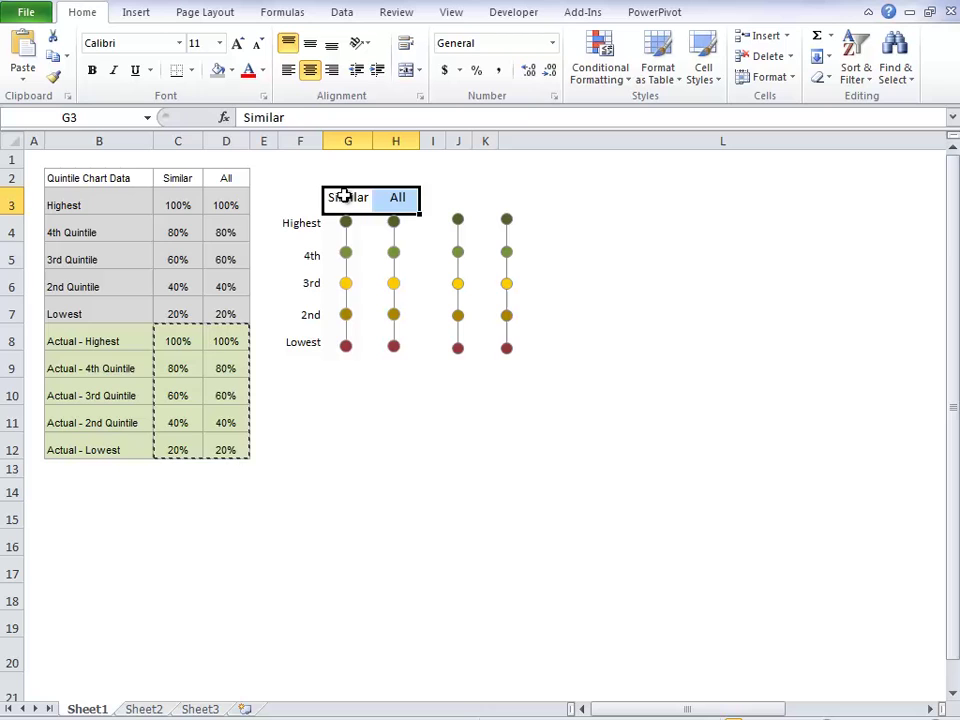
pyautogui.moveTo(7, 230); pyautogui.dragTo(9, 405)
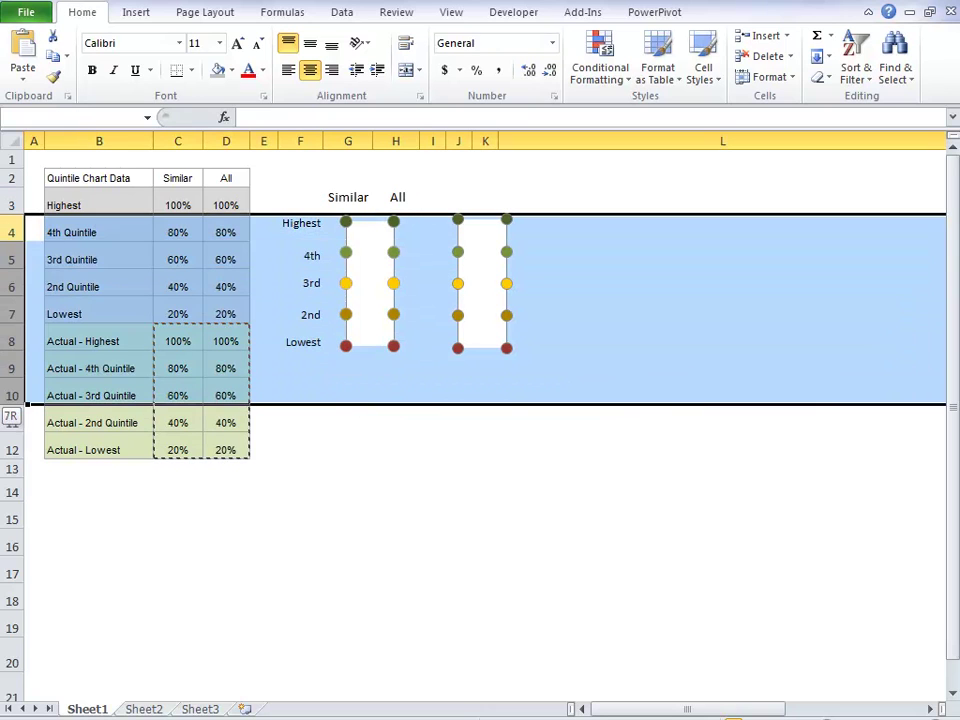
pyautogui.click(365, 138)
pyautogui.moveTo(365, 138); pyautogui.dragTo(396, 138)
pyautogui.click(490, 307)
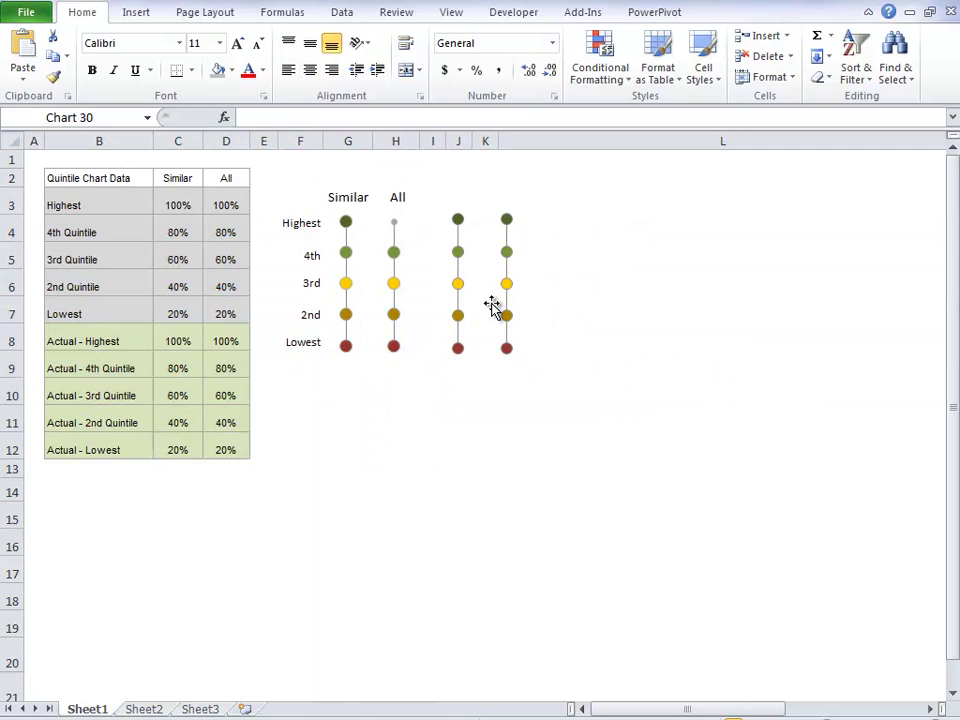
pyautogui.click(456, 418)
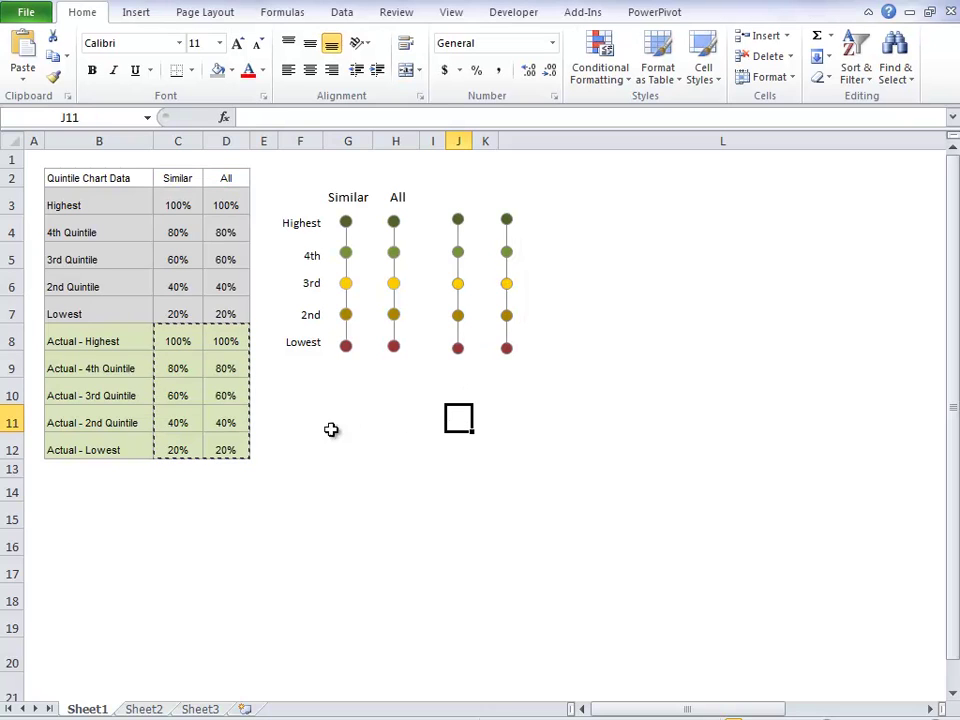
# - Clear every actual value except Similar 3rd Quintile 60% and All 2nd Quintile 40%
pyautogui.moveTo(178, 339); pyautogui.dragTo(215, 362)
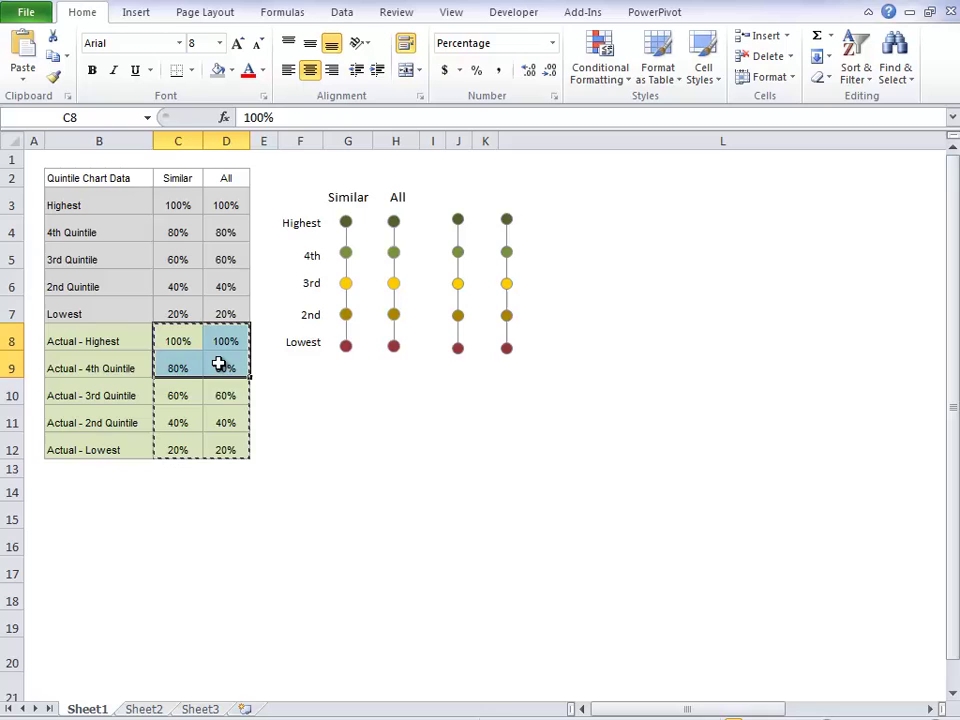
pyautogui.press('Delete')
pyautogui.click(223, 397)
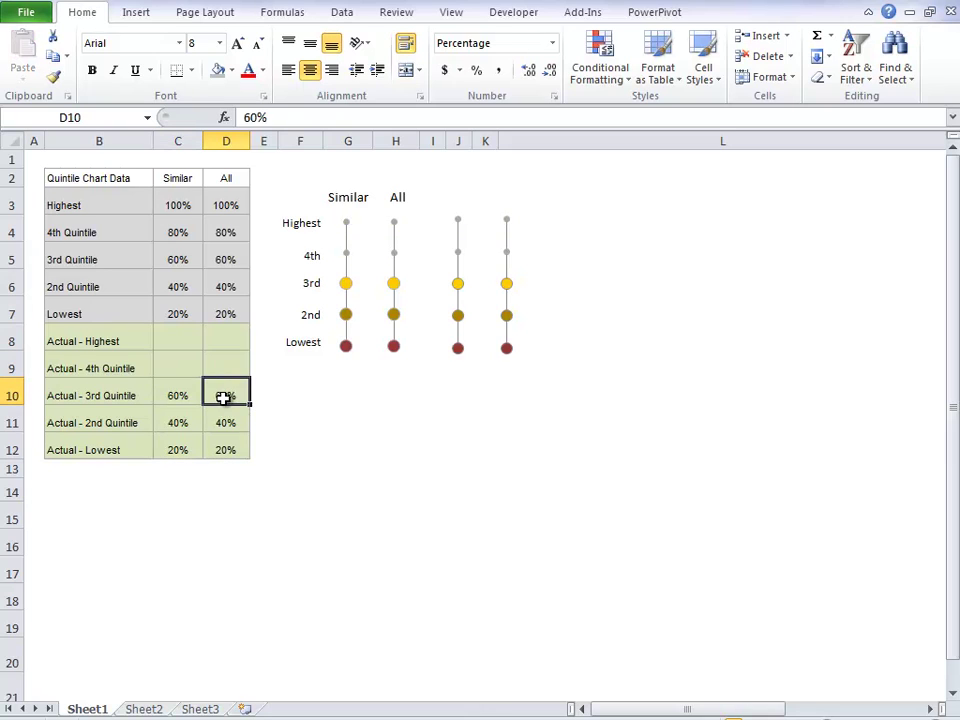
pyautogui.press('Delete')
pyautogui.moveTo(178, 423); pyautogui.dragTo(182, 441)
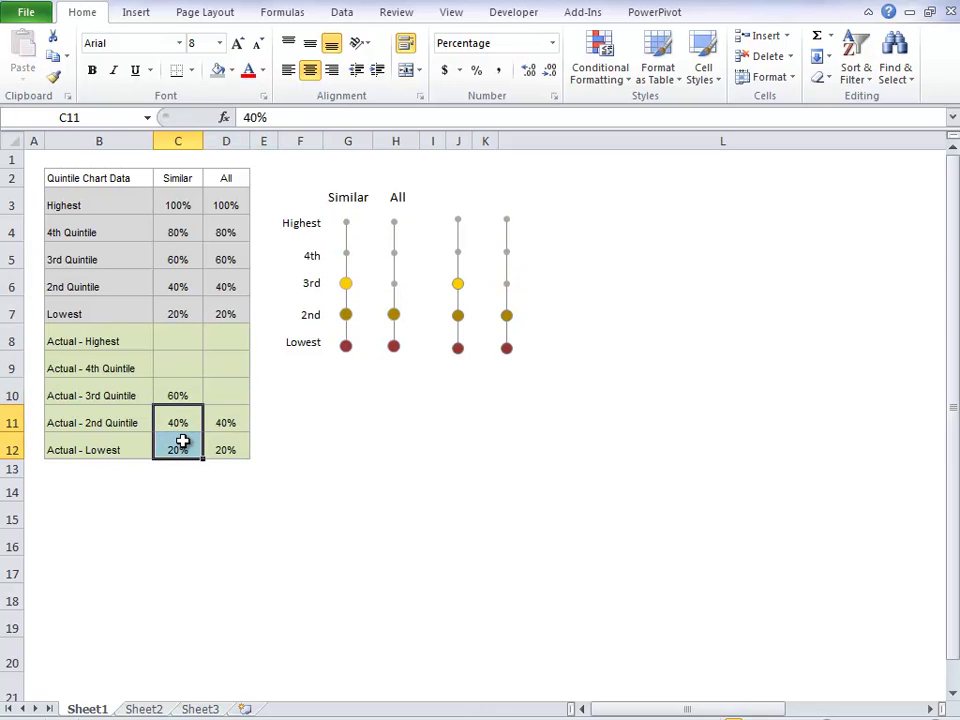
pyautogui.press('Delete')
pyautogui.click(226, 452)
pyautogui.click(364, 420)
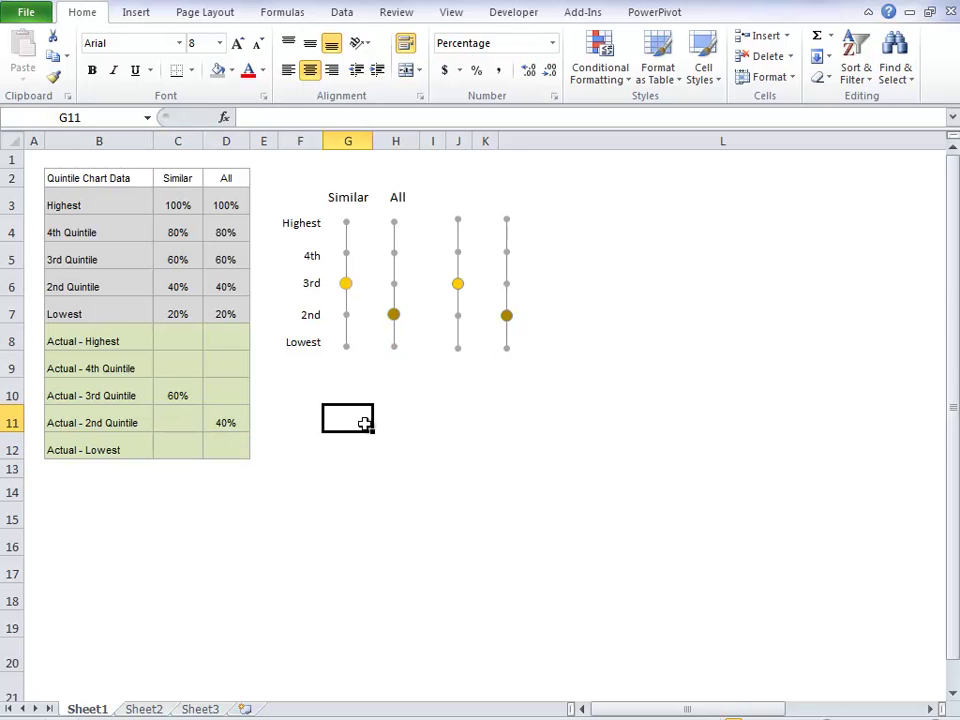
# - In the second chart's Select Data, name Series1 'Highest' from cell B3
pyautogui.rightClick(481, 312)
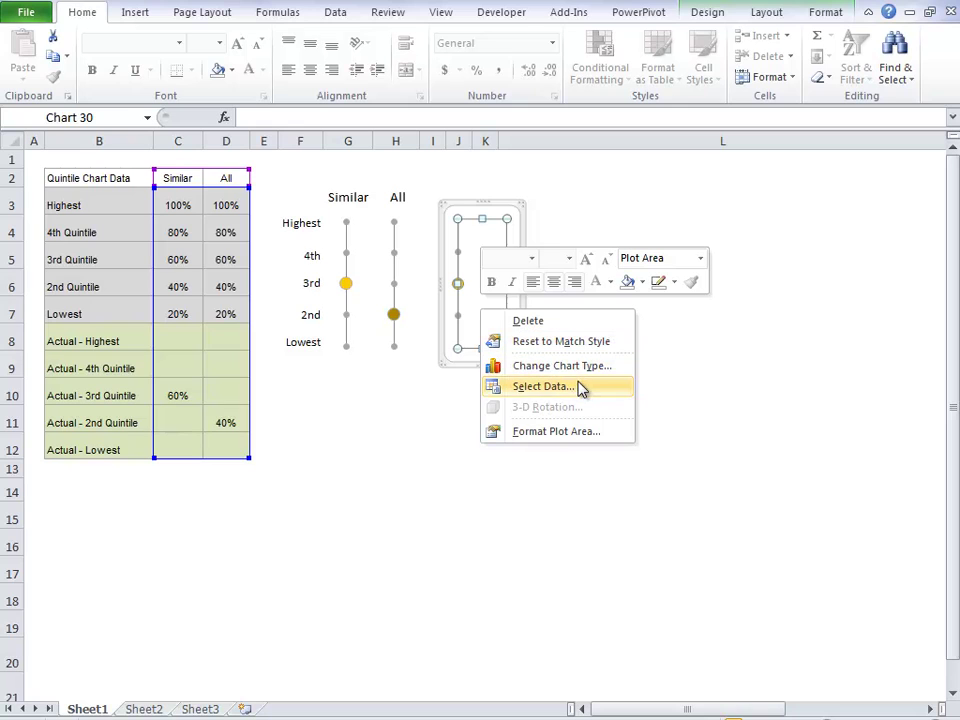
pyautogui.click(543, 386)
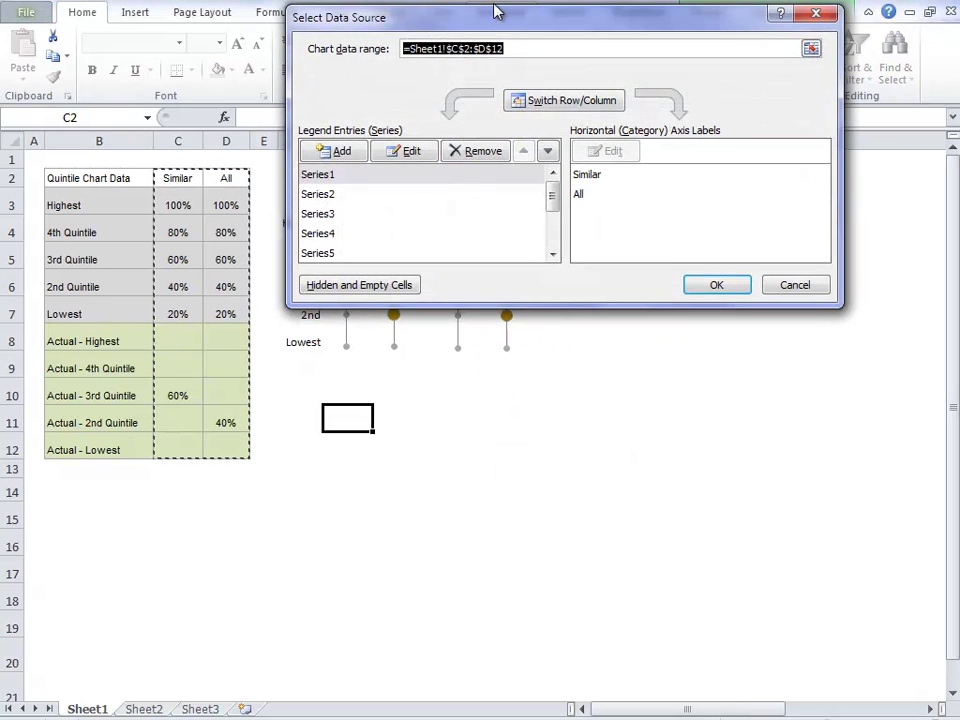
pyautogui.moveTo(500, 14); pyautogui.dragTo(565, 80)
pyautogui.click(398, 236)
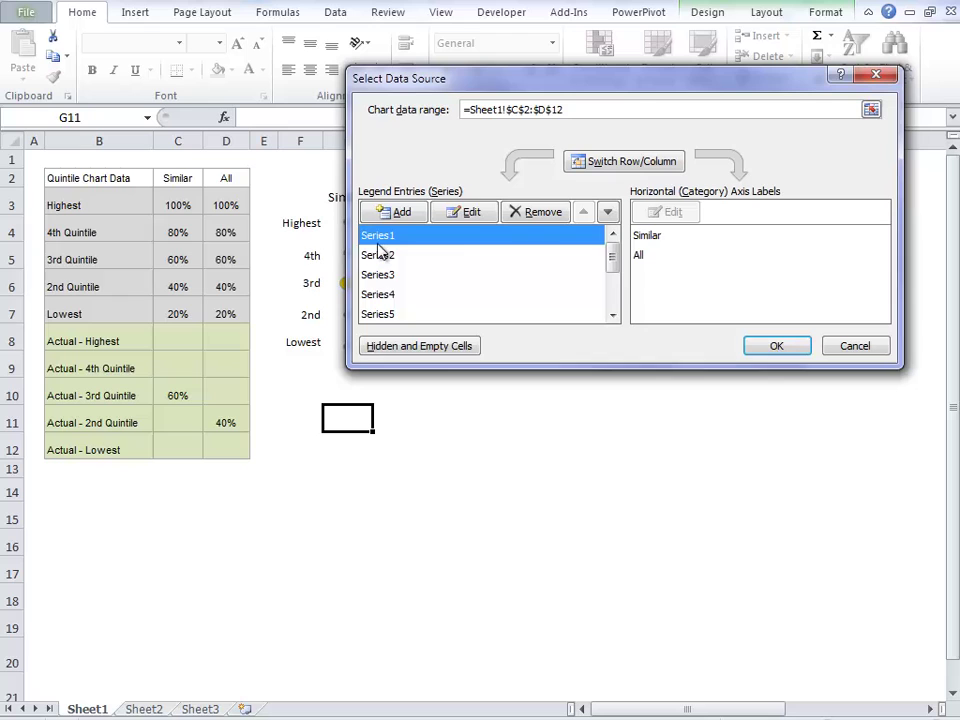
pyautogui.click(467, 213)
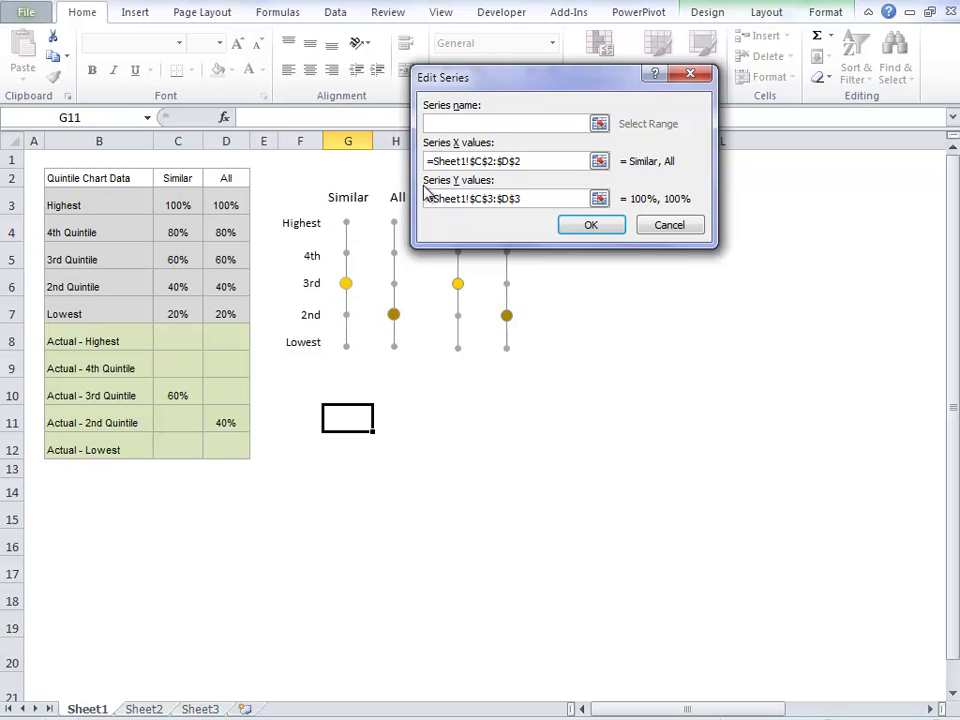
pyautogui.click(541, 204)
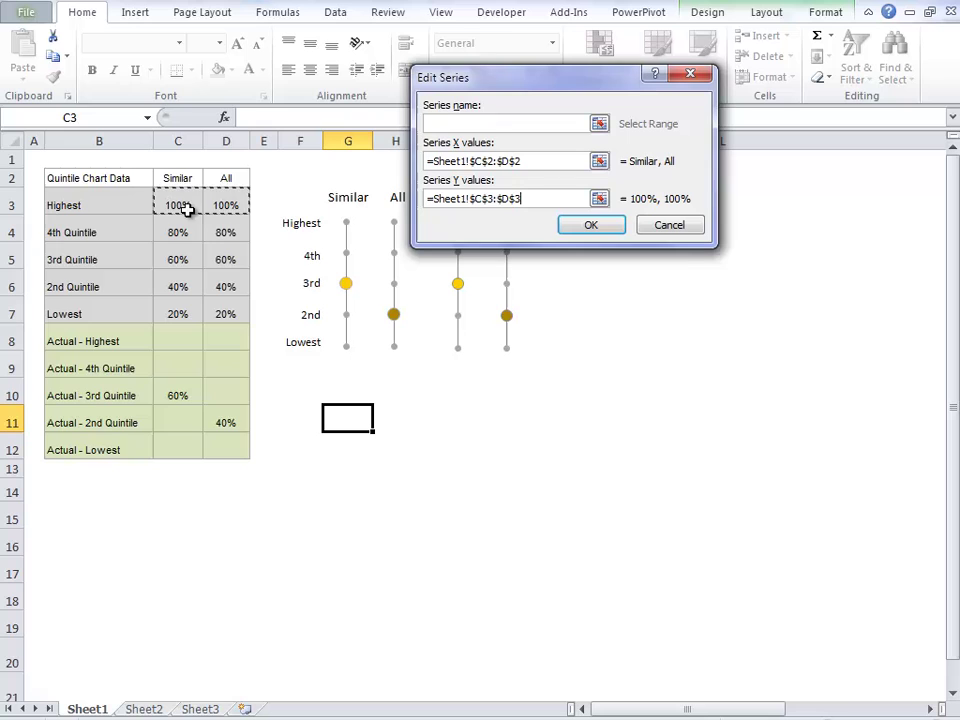
pyautogui.click(433, 122)
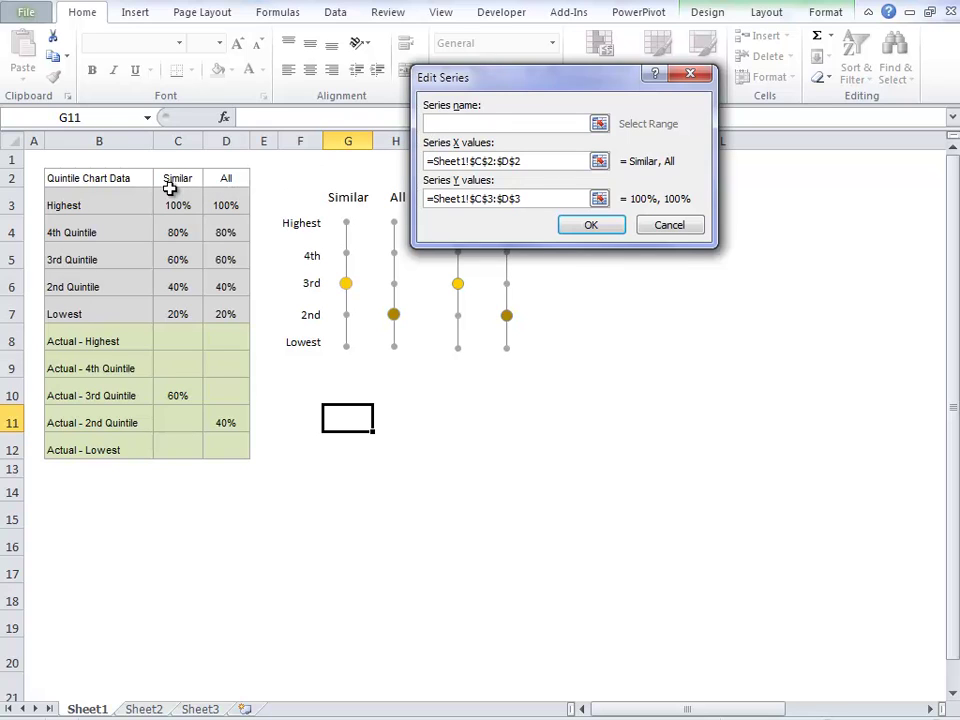
pyautogui.click(128, 208)
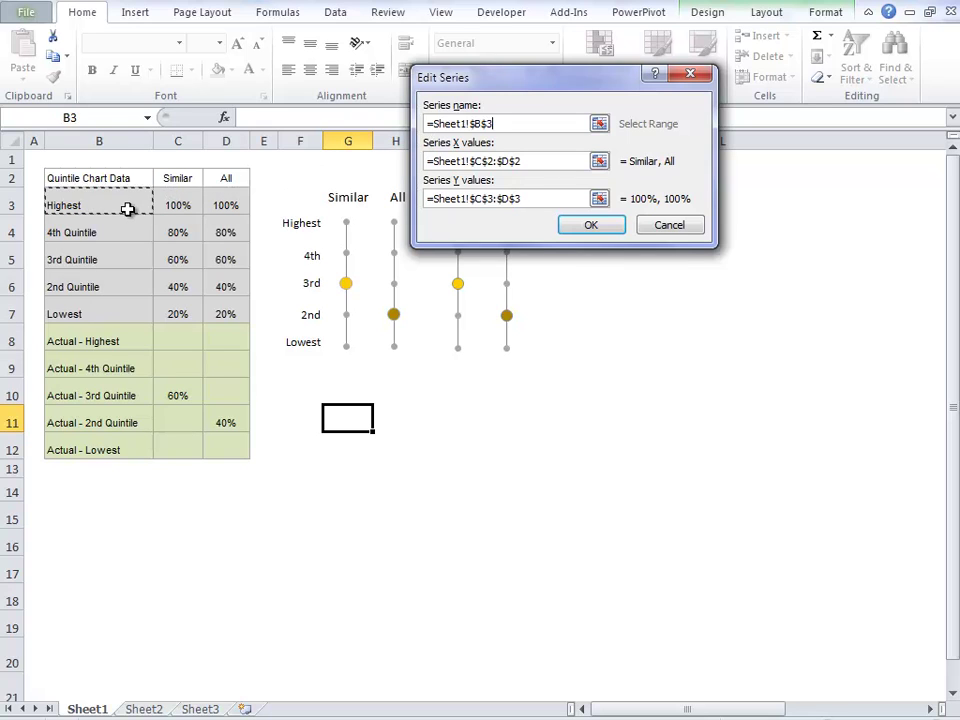
pyautogui.click(583, 224)
# - Name Series2 '4th Quintile' from cell B4 and confirm the data source changes
pyautogui.click(403, 257)
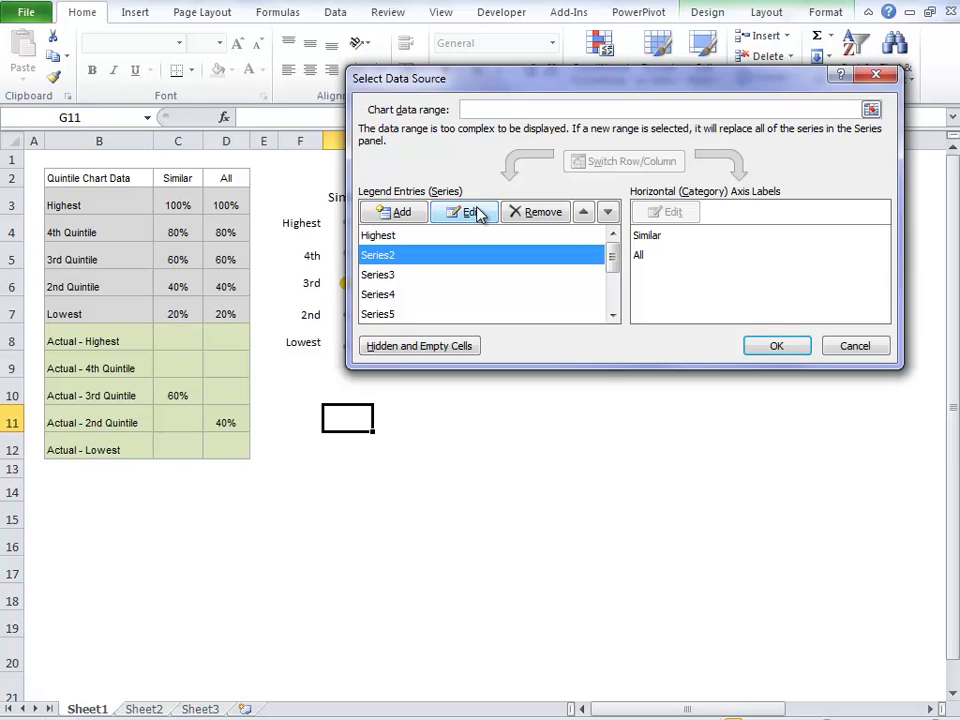
pyautogui.click(466, 213)
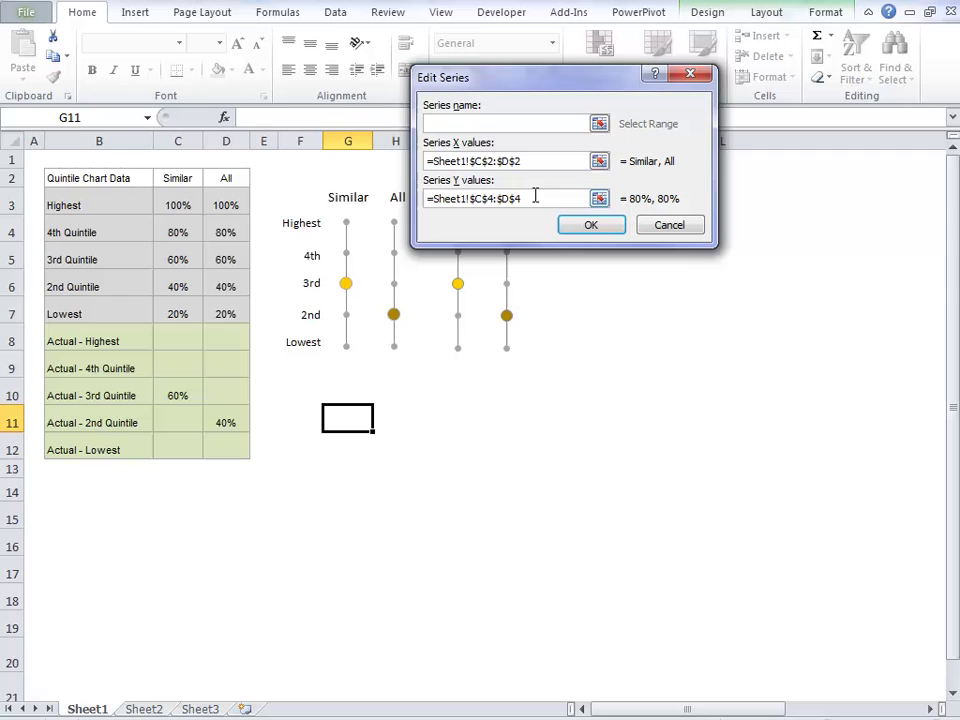
pyautogui.click(116, 225)
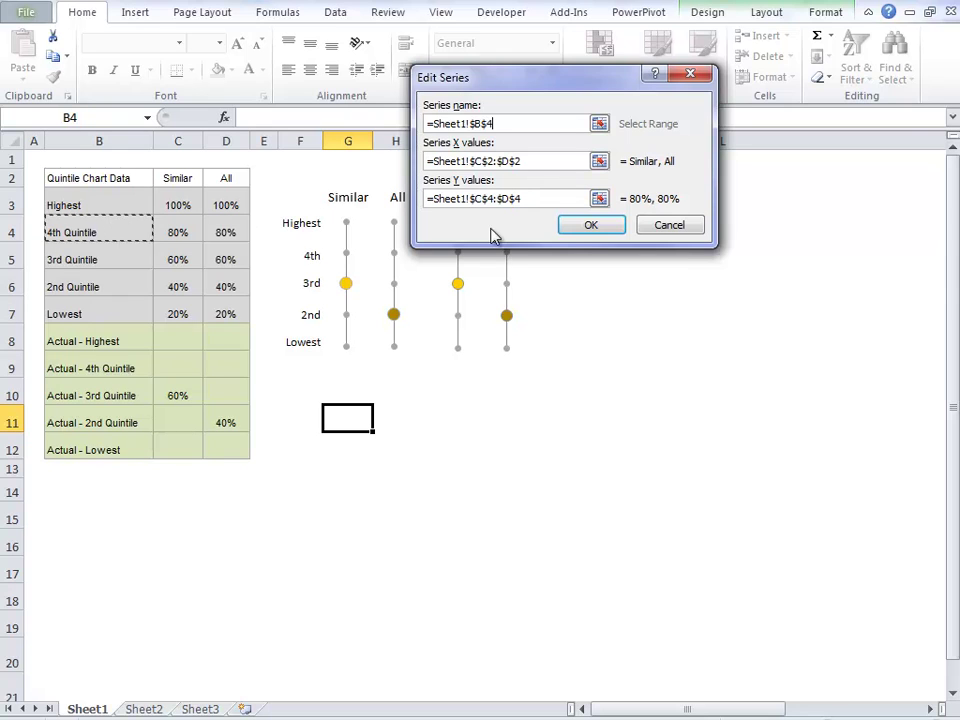
pyautogui.click(574, 228)
pyautogui.click(613, 315)
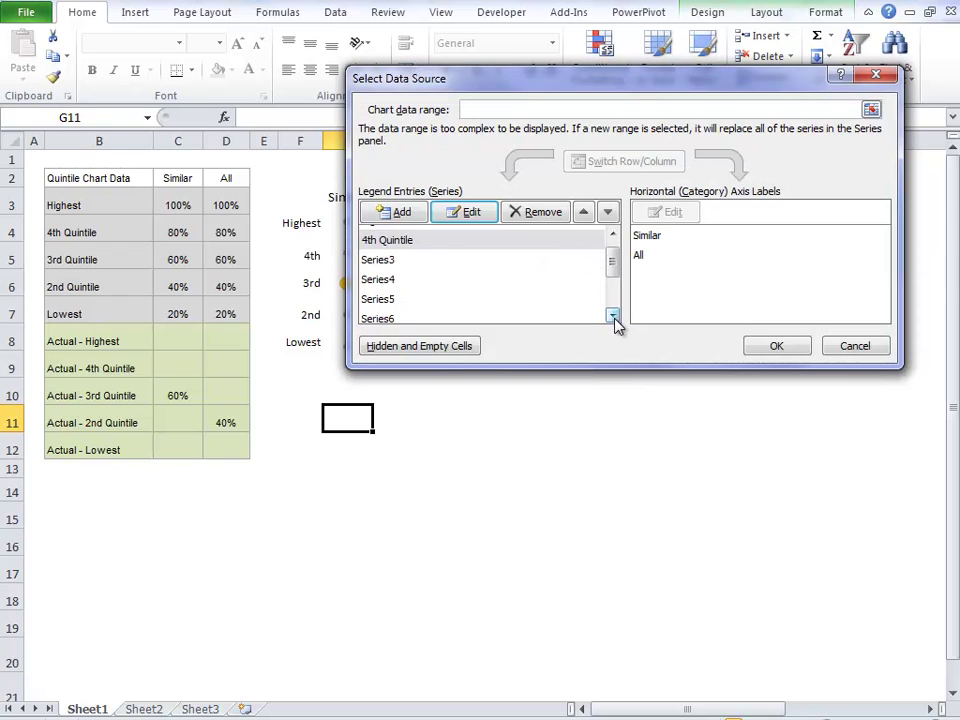
pyautogui.click(613, 315)
pyautogui.click(613, 315)
pyautogui.click(613, 315)
pyautogui.click(613, 315)
pyautogui.click(613, 315)
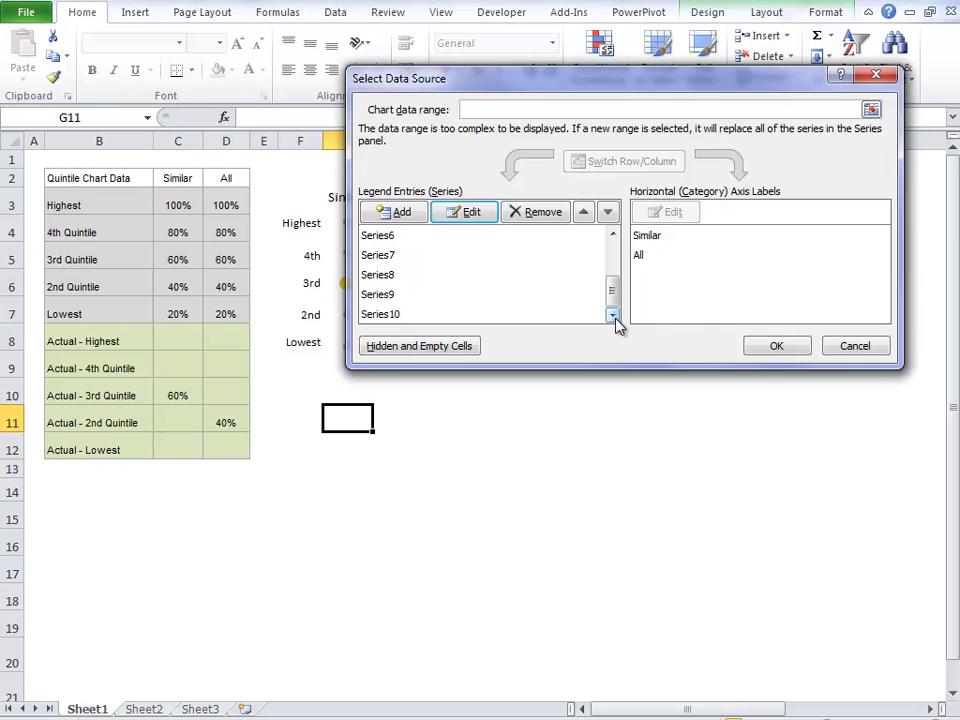
pyautogui.click(777, 346)
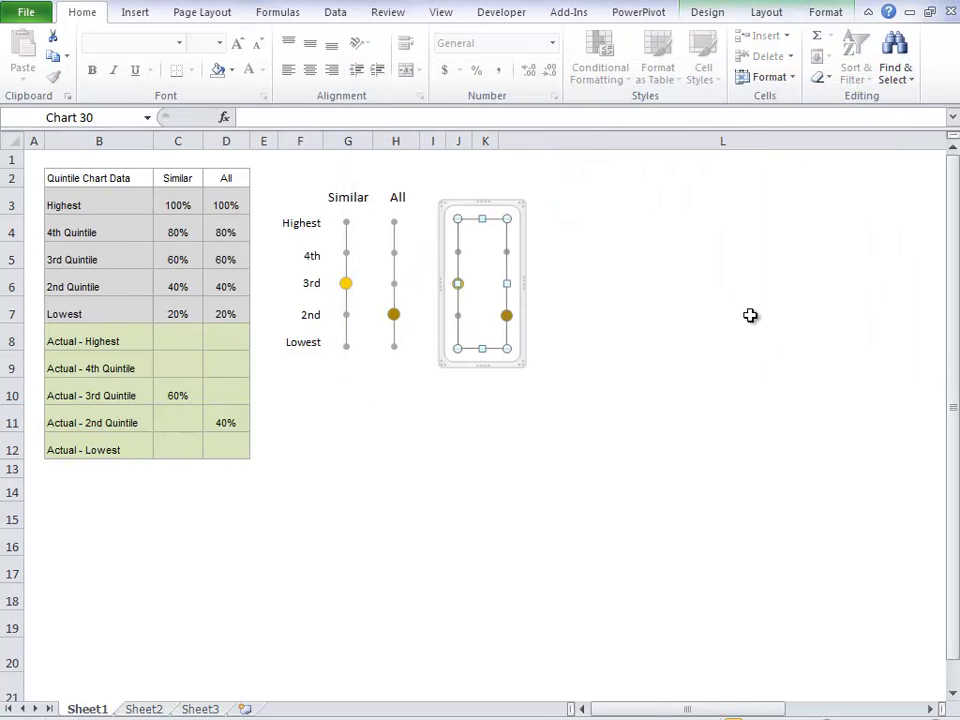
pyautogui.click(765, 334)
pyautogui.click(489, 281)
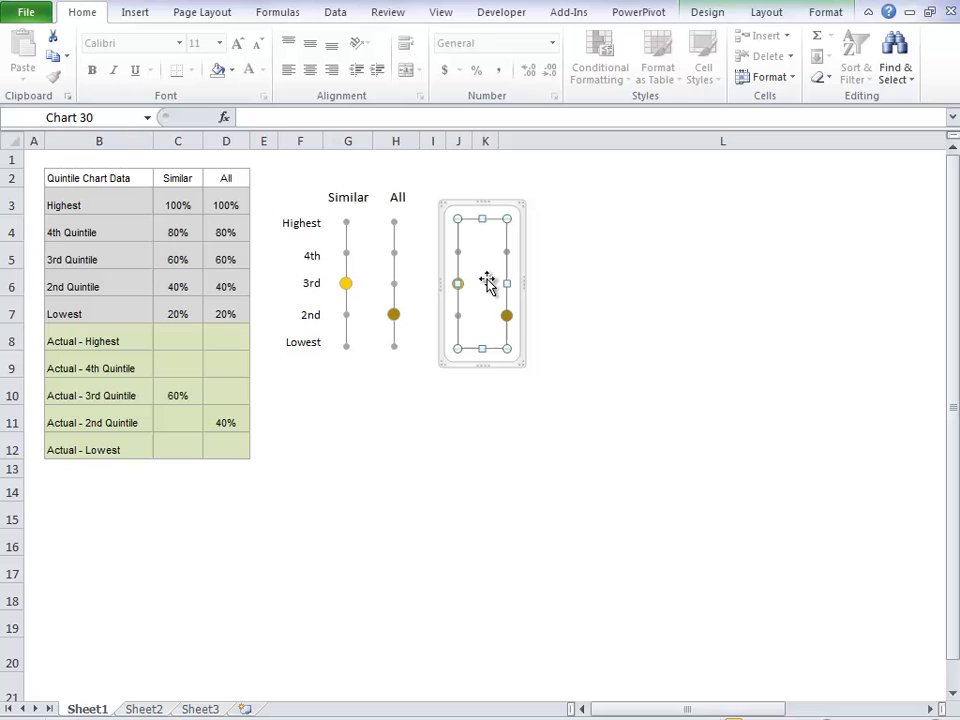
pyautogui.click(762, 14)
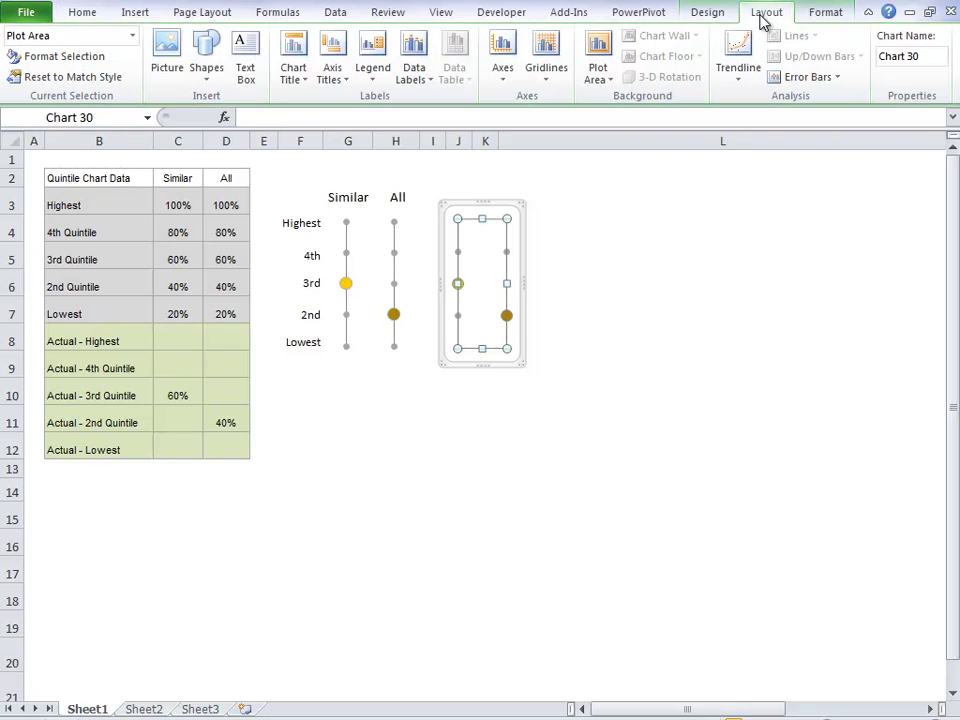
pyautogui.click(133, 38)
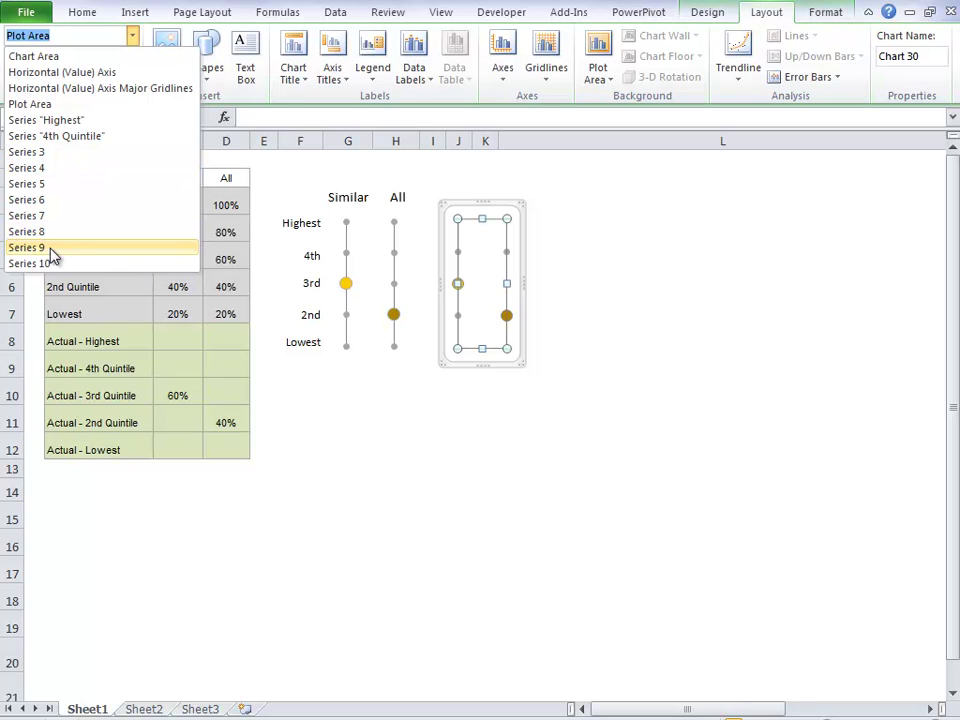
pyautogui.click(92, 136)
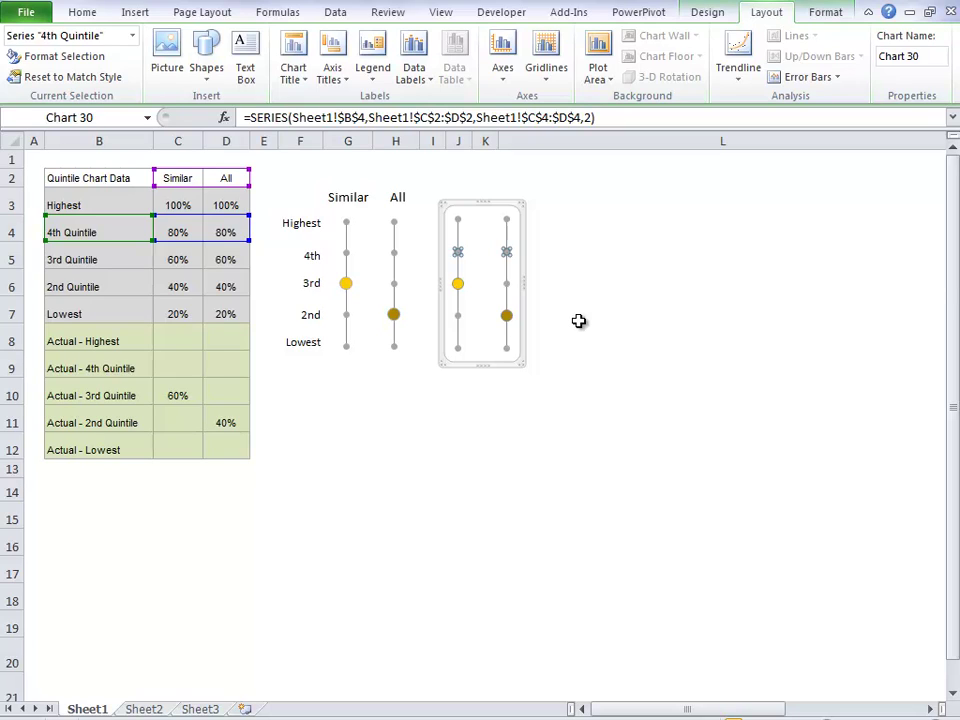
pyautogui.click(565, 407)
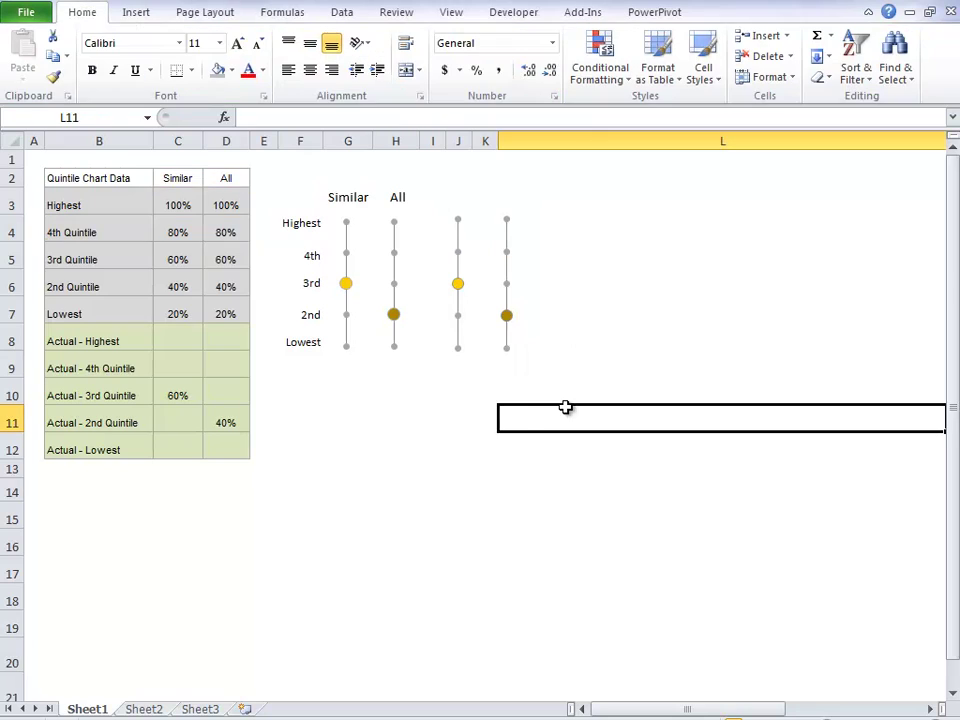